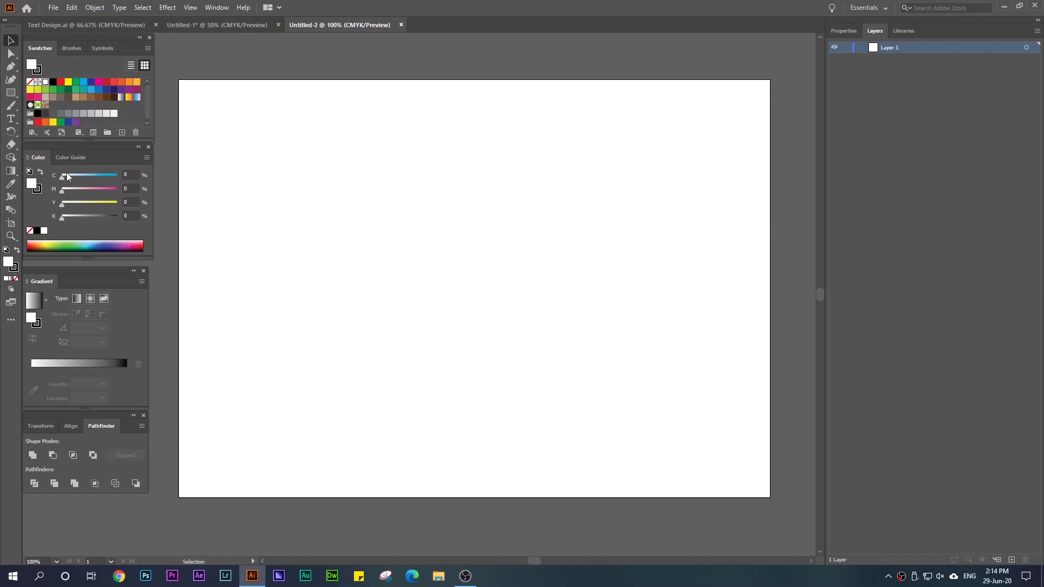
In the blank Untitled-2 CMYK document, pick the Type tool to add text.
left_click(16, 119)
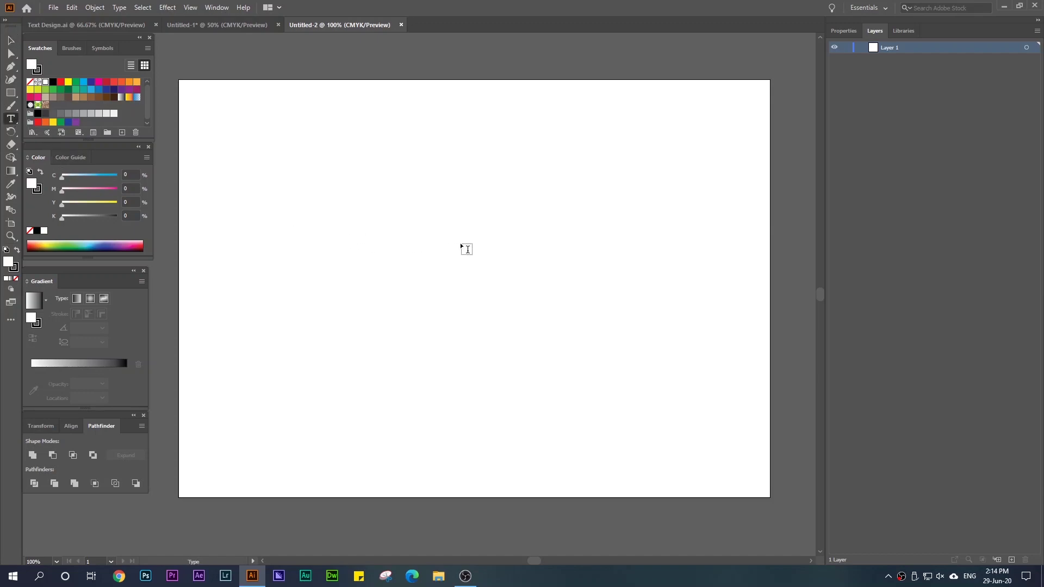
Type a # character on the artboard and scale it up large.
left_click(400, 255)
key("BackSpace")
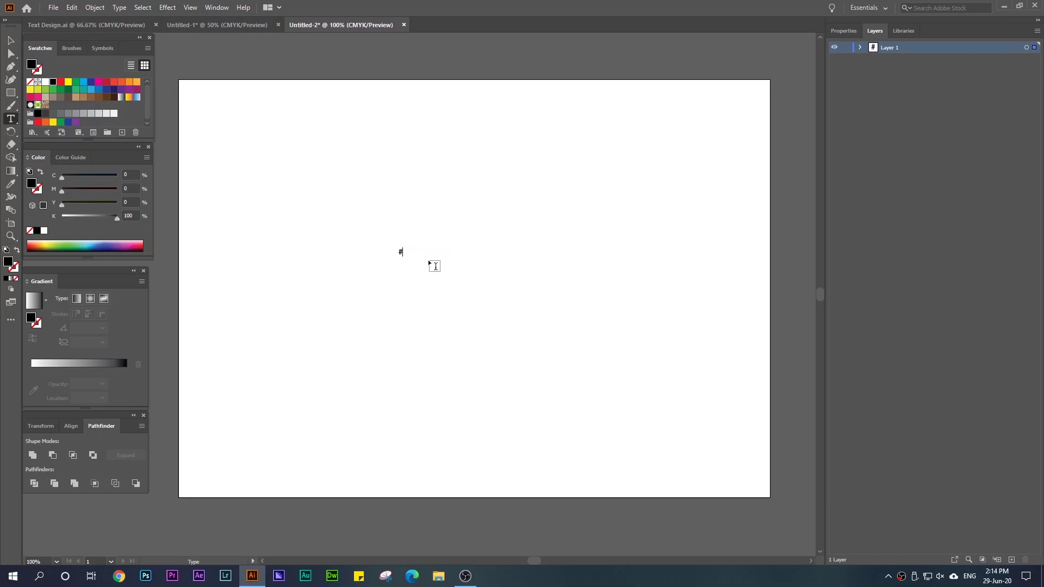
key("Escape")
left_click_drag(407, 258, 614, 410)
left_click_drag(455, 298, 454, 267)
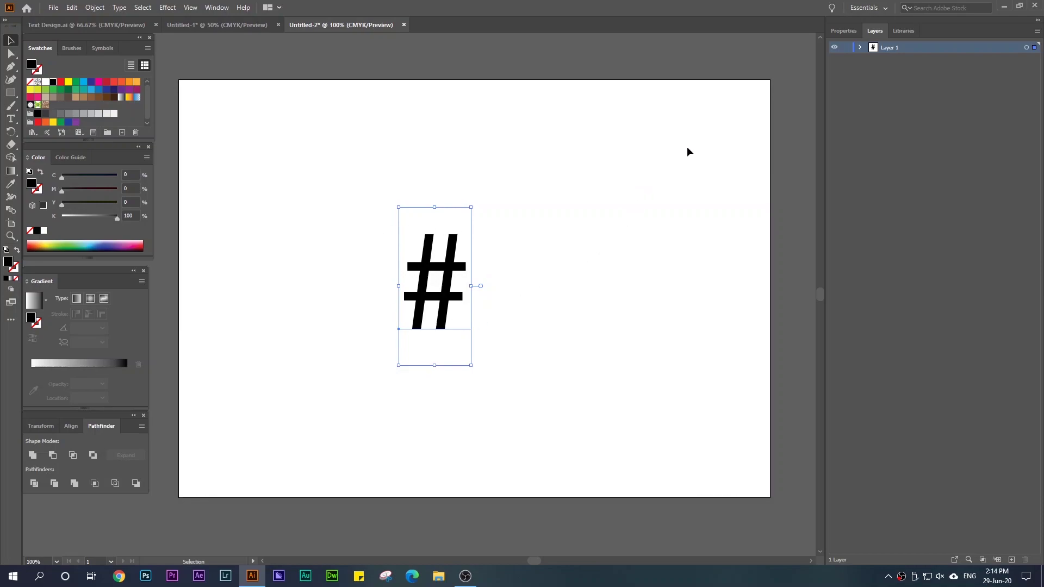
Set the # font to Montserrat Black in the Character properties.
left_click(843, 31)
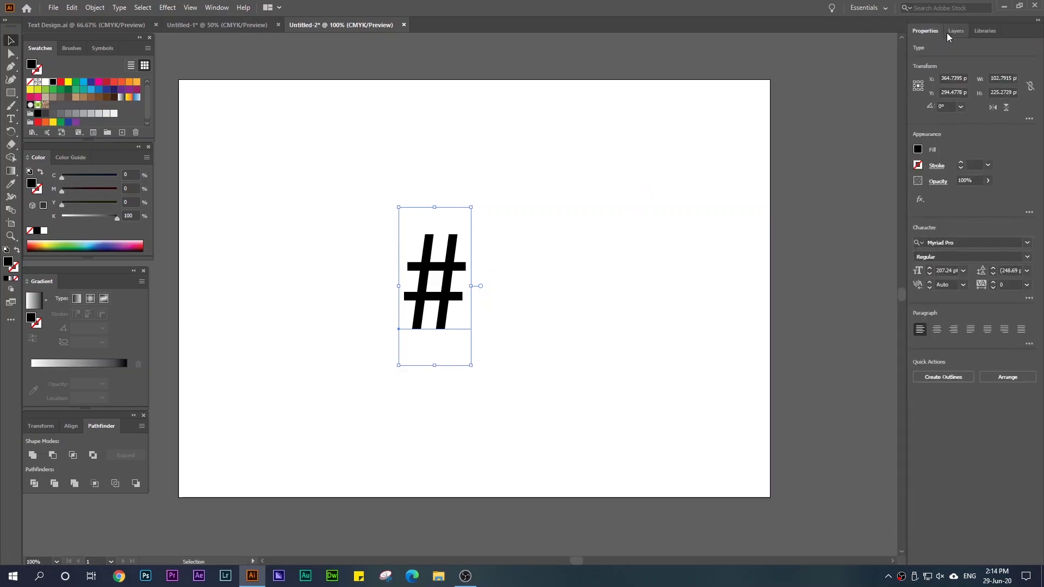
left_click(961, 243)
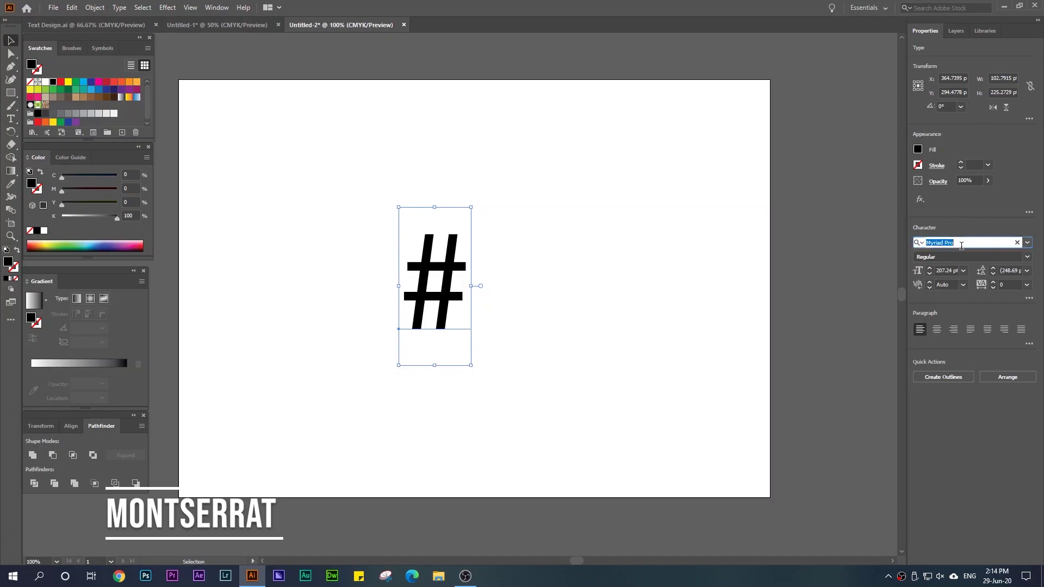
type("mont")
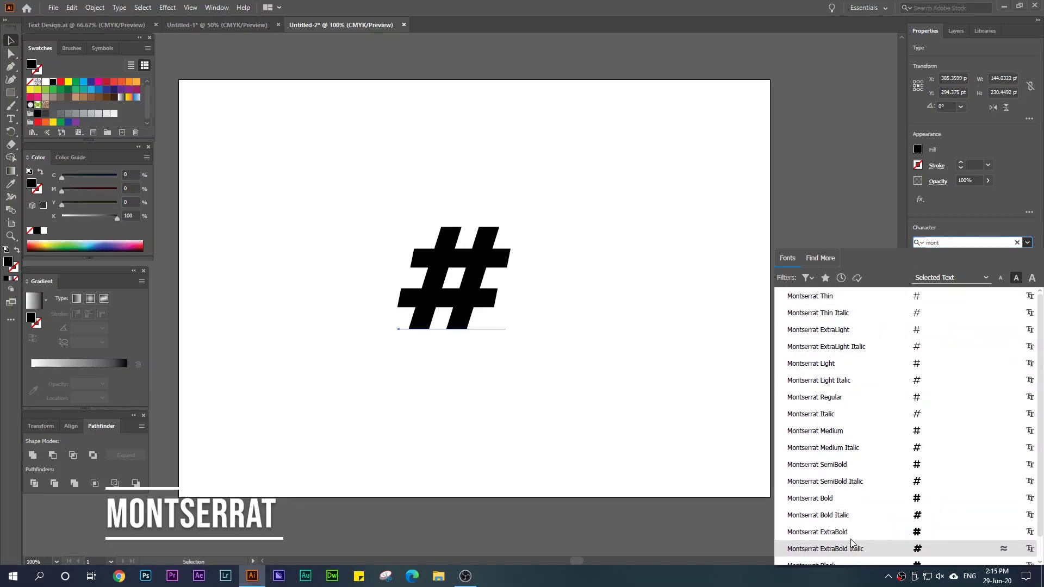
scroll(840, 522, "down", 1)
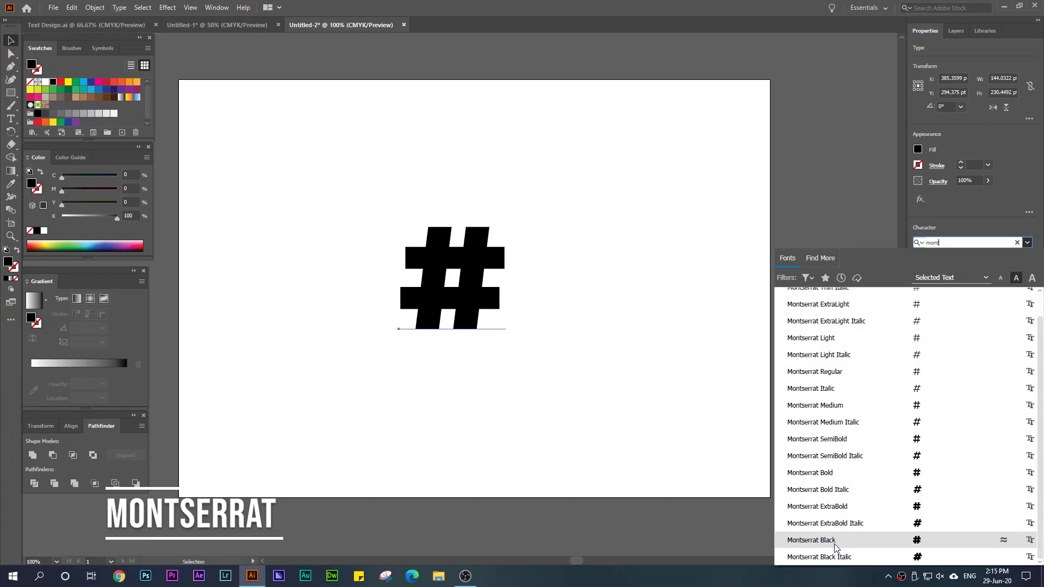
left_click(836, 543)
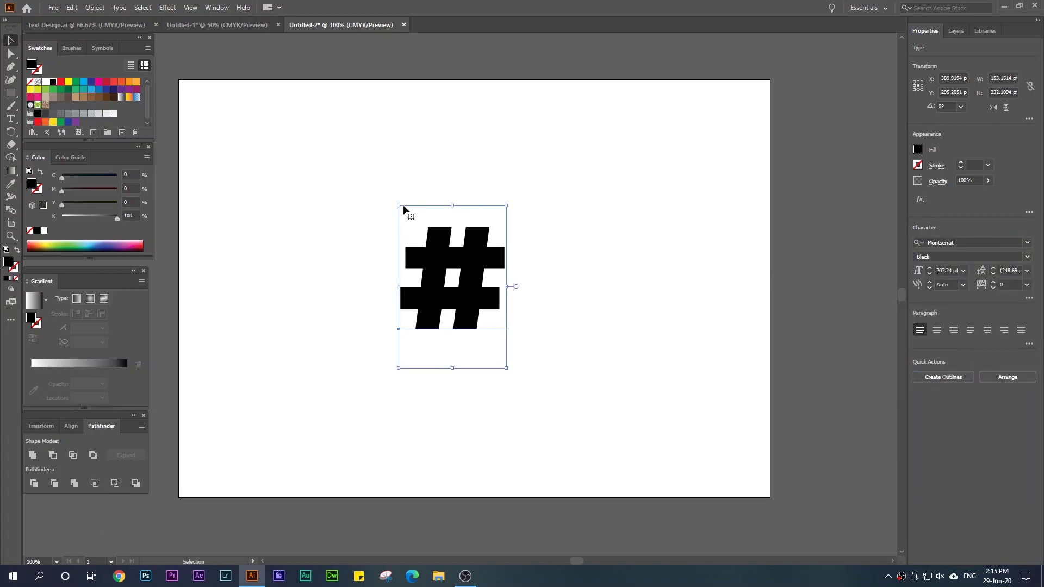
Scale the # up further and nudge it slightly left and down.
left_click_drag(397, 205, 365, 155)
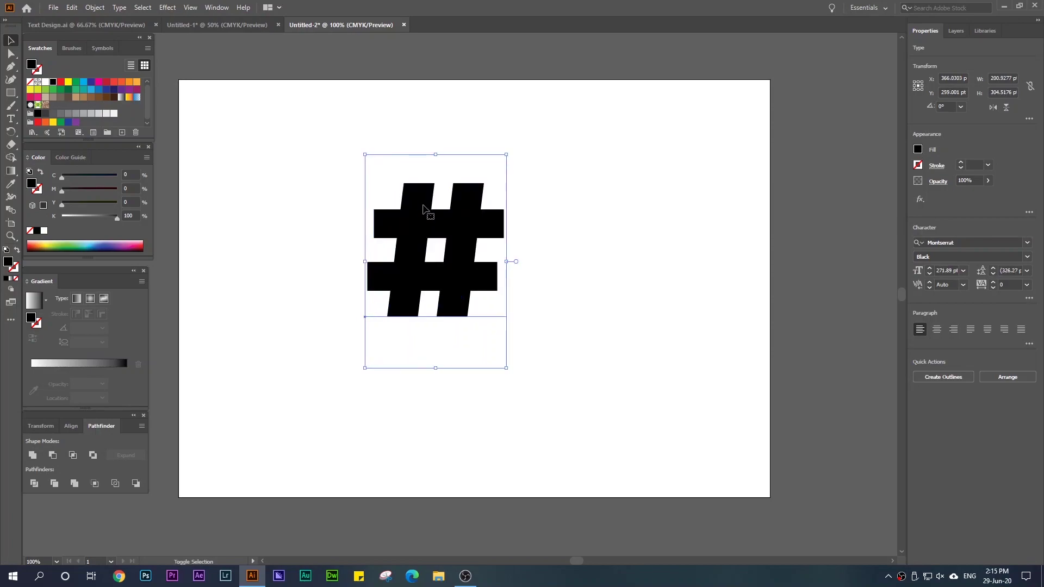
left_click_drag(442, 220, 418, 241)
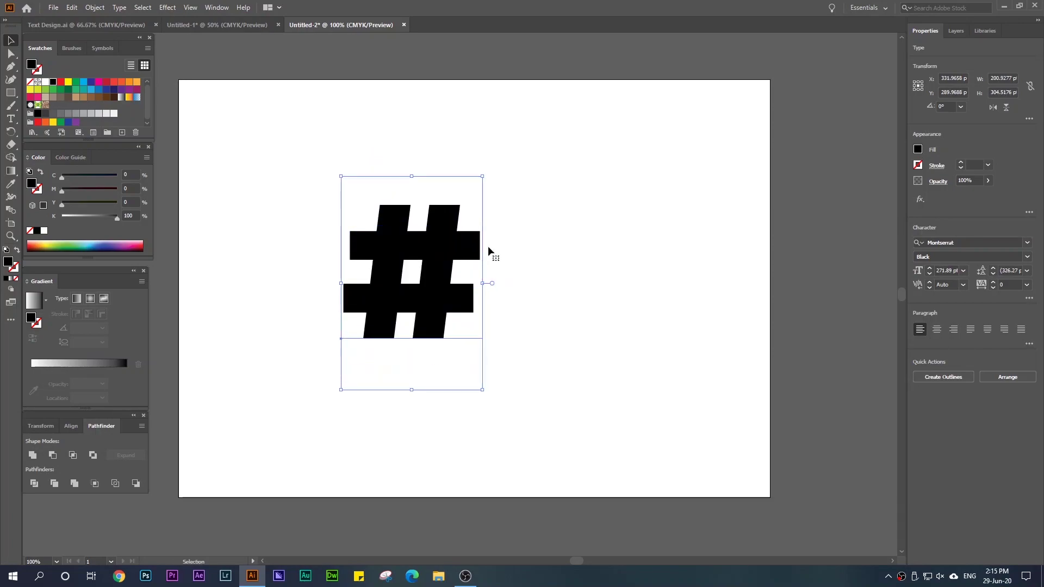
left_click(585, 256)
left_click(456, 248)
Duplicate the # in place with Ctrl+C, Ctrl+F and hide the lower copy in Layers.
left_click(956, 30)
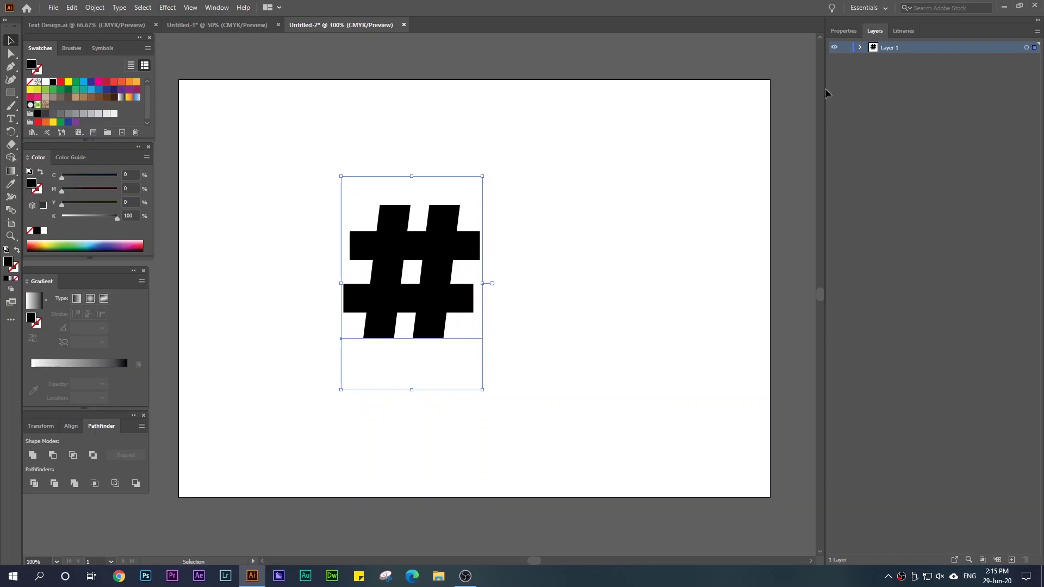
left_click(859, 48)
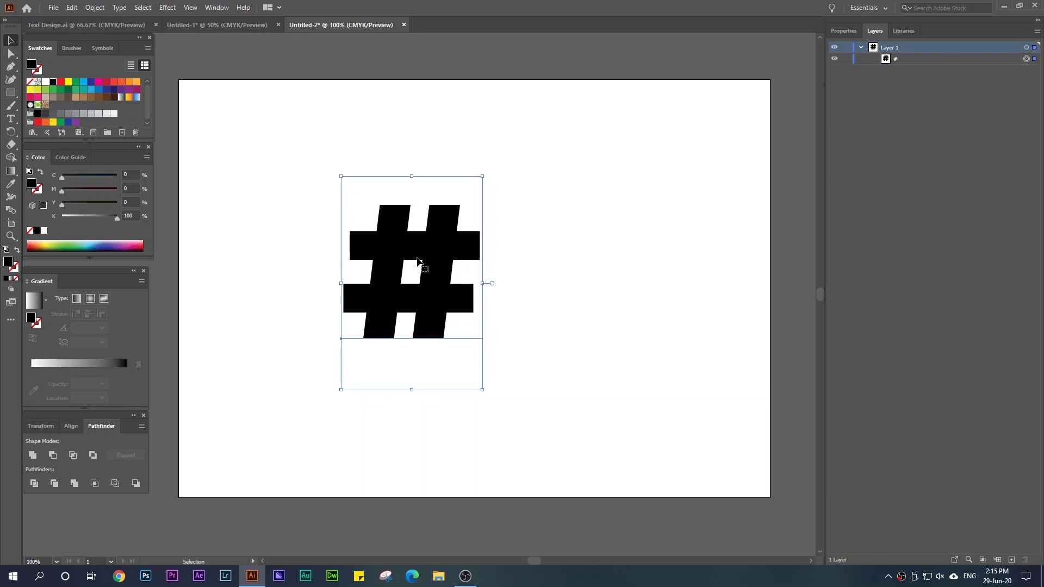
key("a")
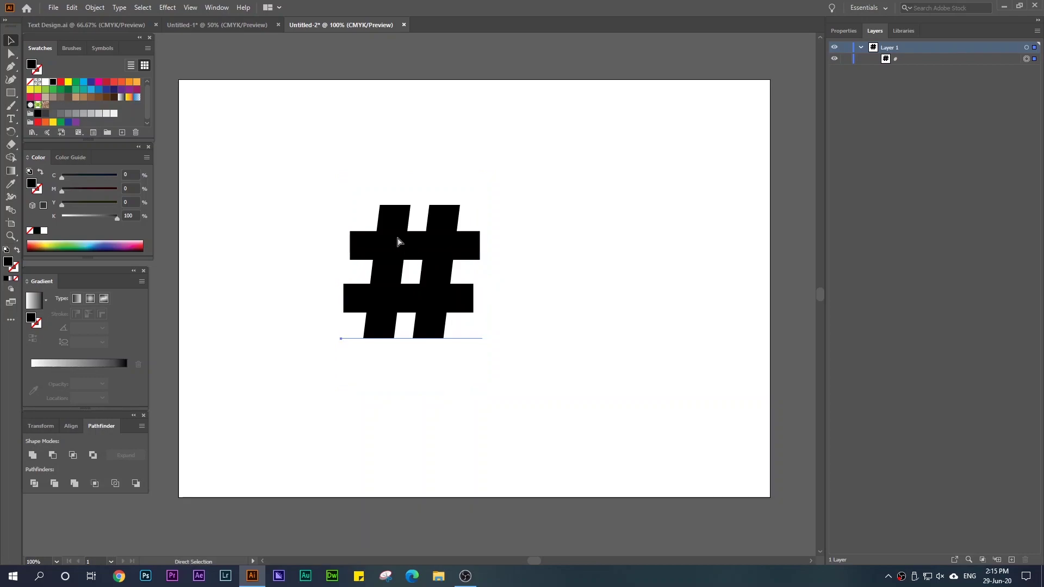
key("ctrl+c")
key("ctrl+f")
key("v")
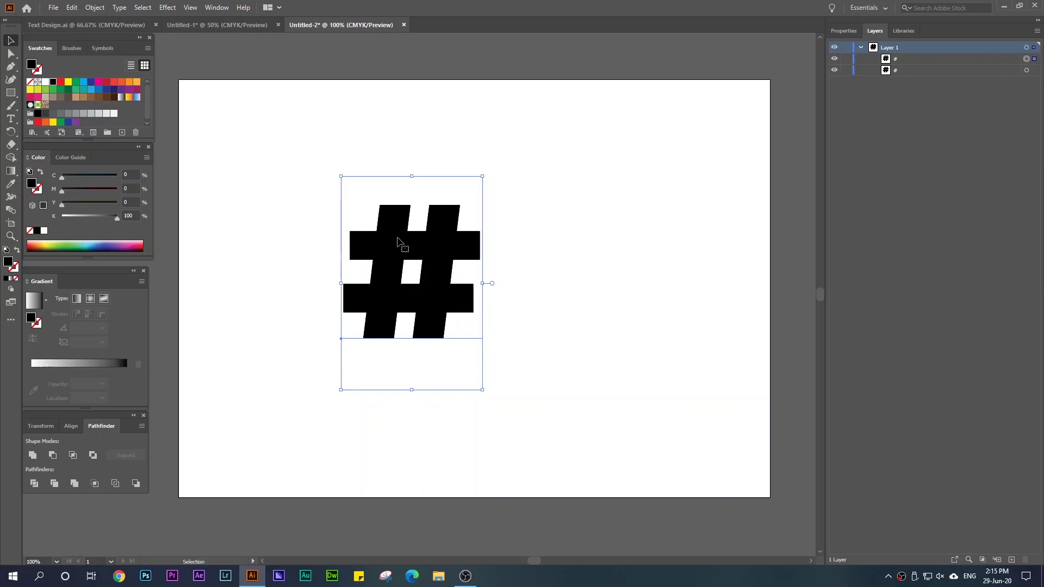
left_click(904, 70)
left_click(901, 64)
left_click(835, 71)
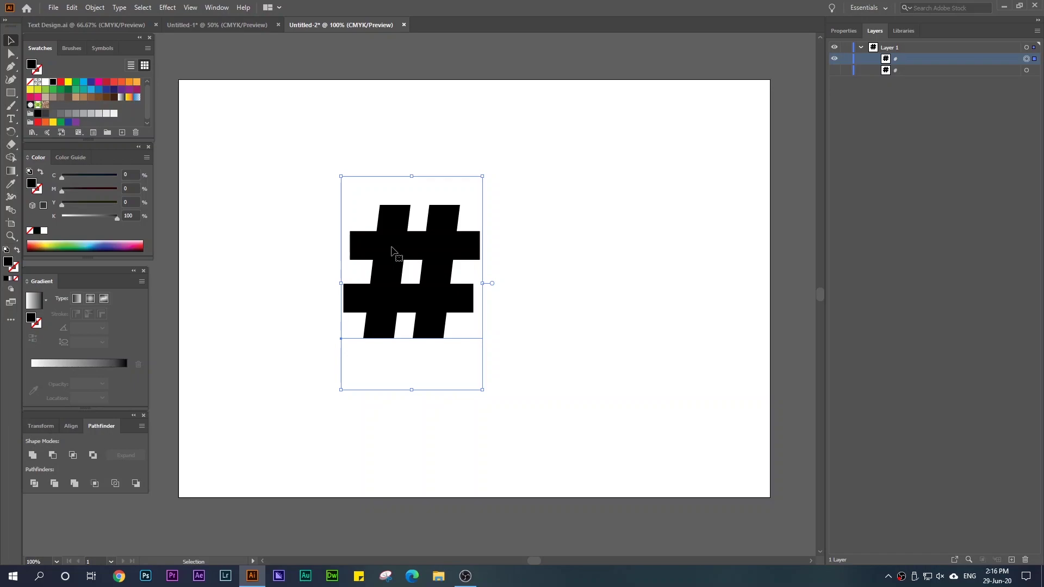
Convert the visible # to outlines, fill it with the purple swatch, and zoom in.
right_click(391, 248)
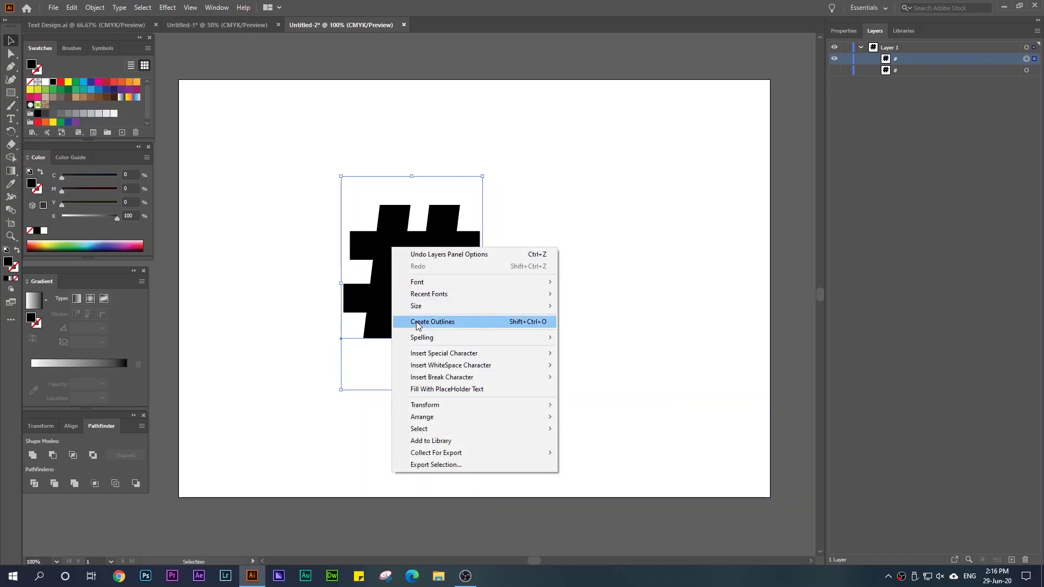
left_click(432, 321)
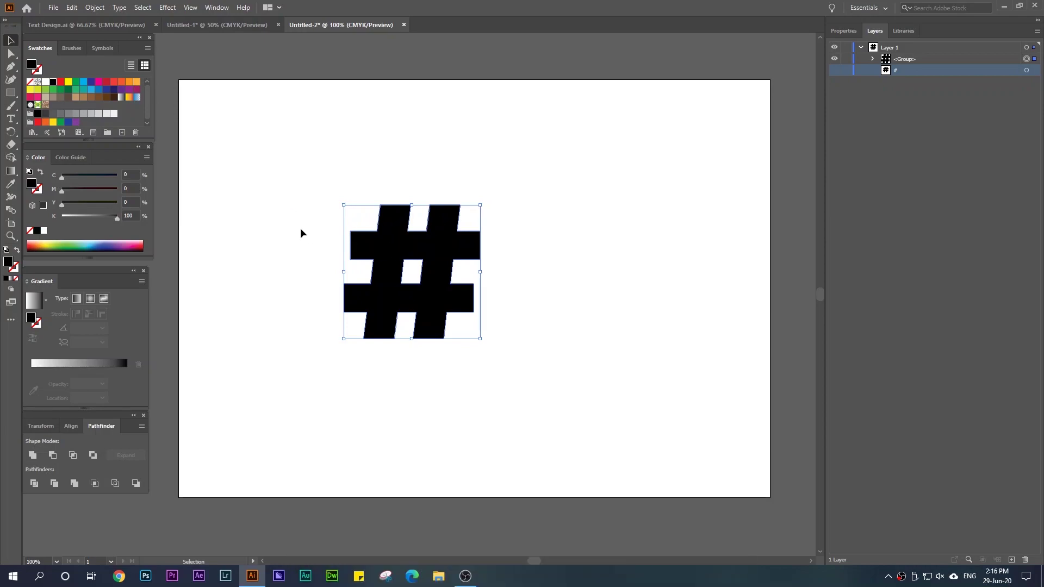
left_click(121, 89)
left_click(538, 307)
left_click_drag(298, 179, 580, 402)
left_click(549, 266)
scroll(401, 243, "up", 1)
scroll(399, 248, "up", 2)
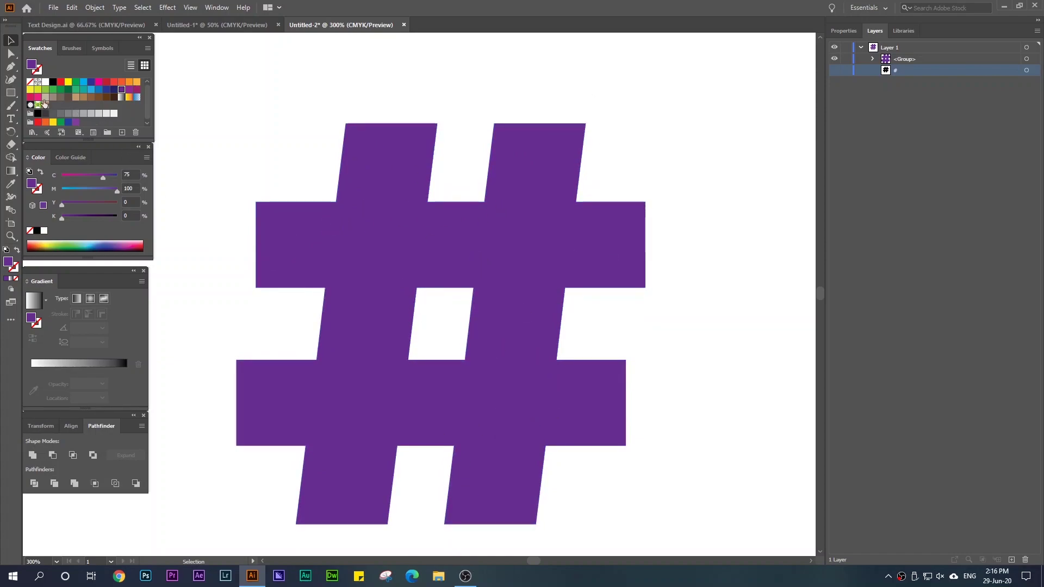
left_click(10, 68)
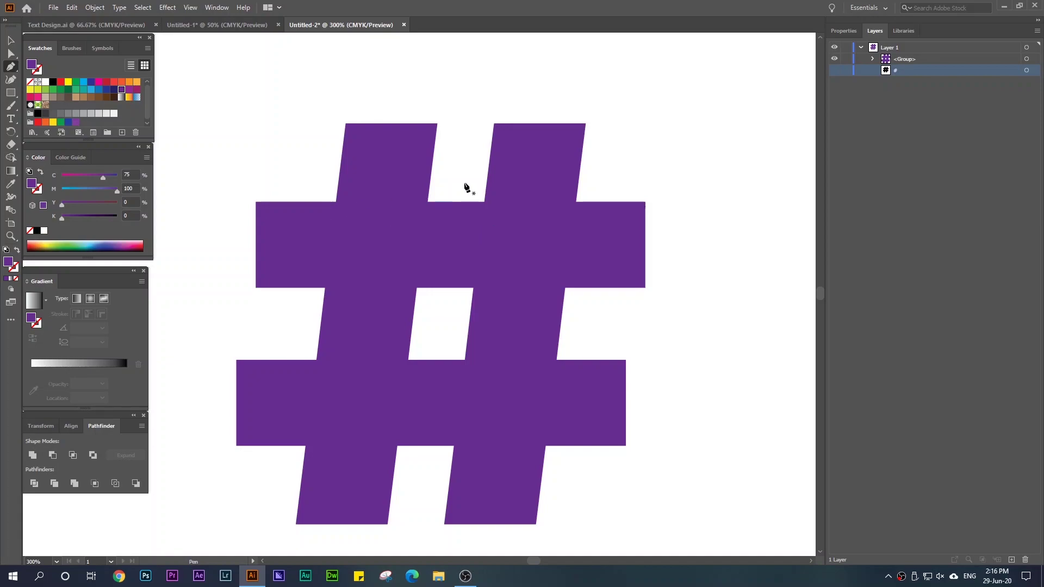
Shift the purple # up-left and trace its upper horizontal bar as a closed path.
left_click(9, 41)
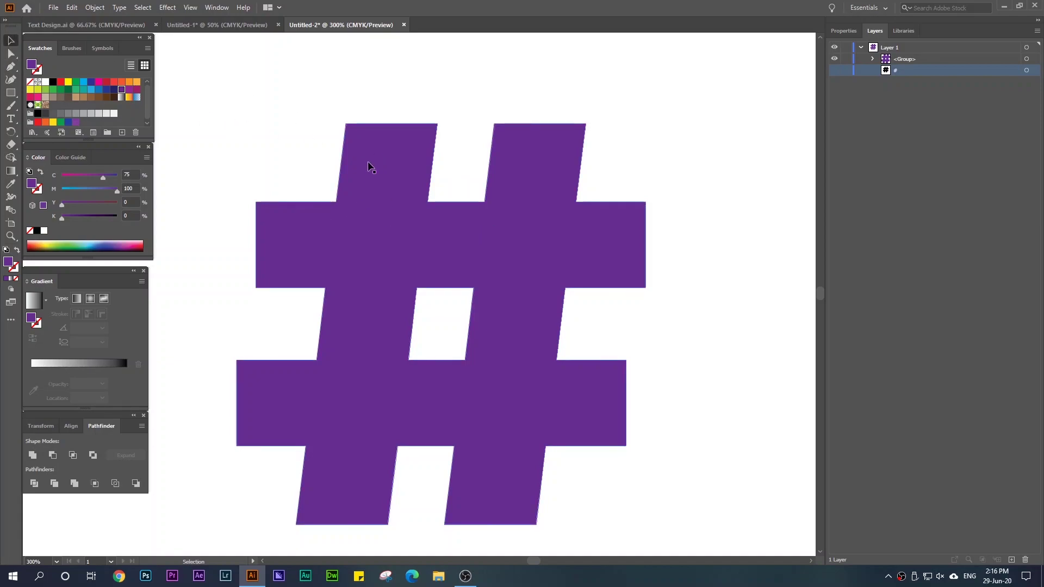
left_click_drag(403, 259, 392, 238)
left_click(10, 66)
left_click(243, 175)
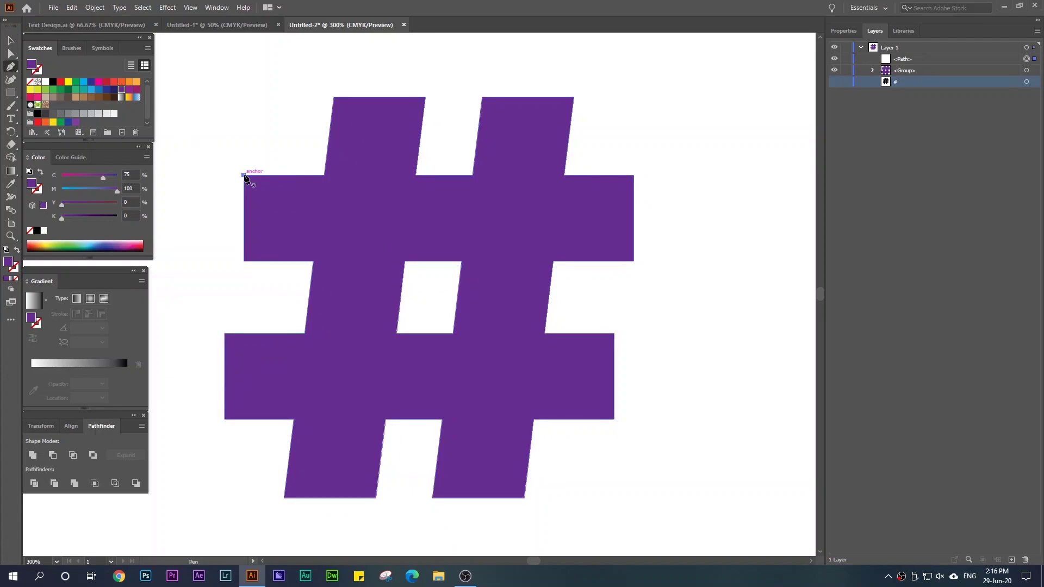
left_click(633, 175)
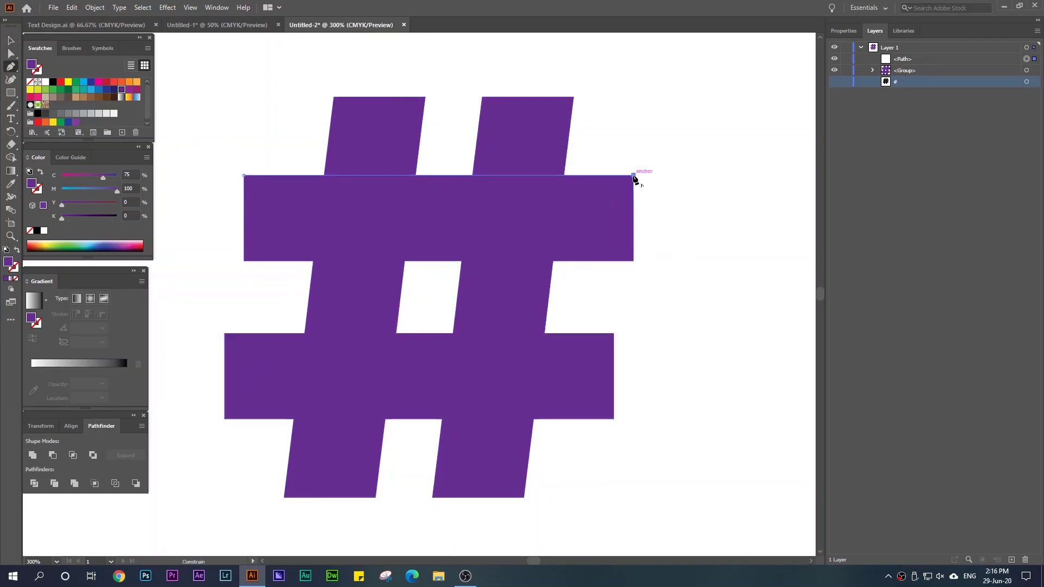
left_click(633, 261)
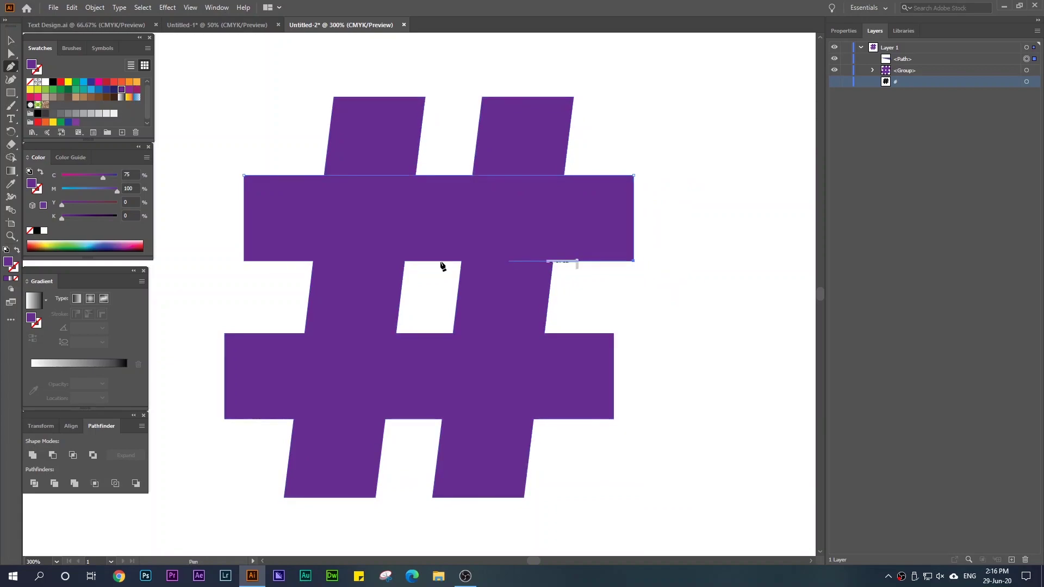
left_click(244, 261)
left_click(244, 175)
Trace the lower horizontal bar as a second closed four-corner path.
left_click(903, 59)
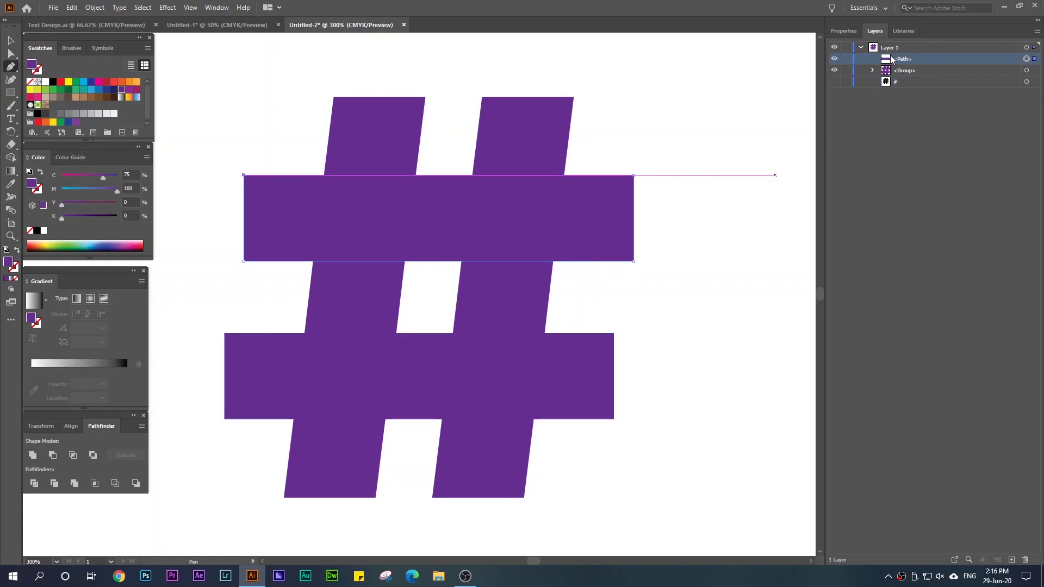
left_click(225, 333)
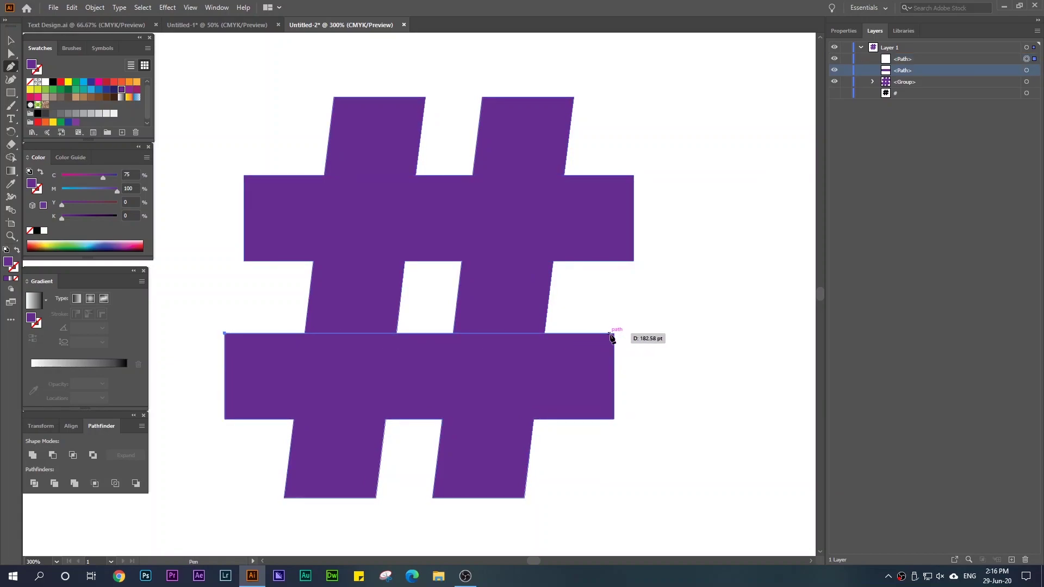
left_click(613, 333)
left_click(614, 419)
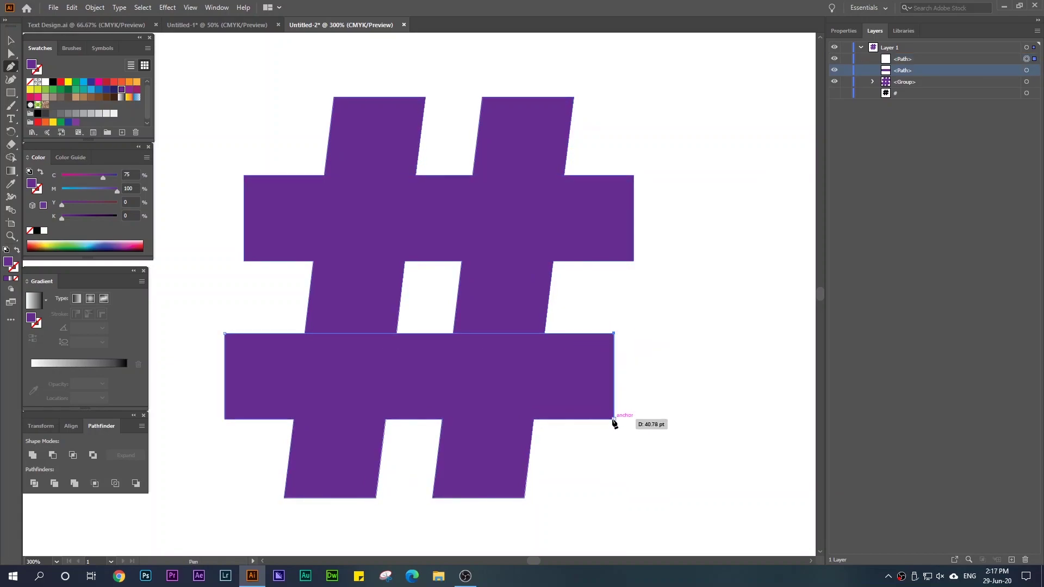
left_click(224, 419)
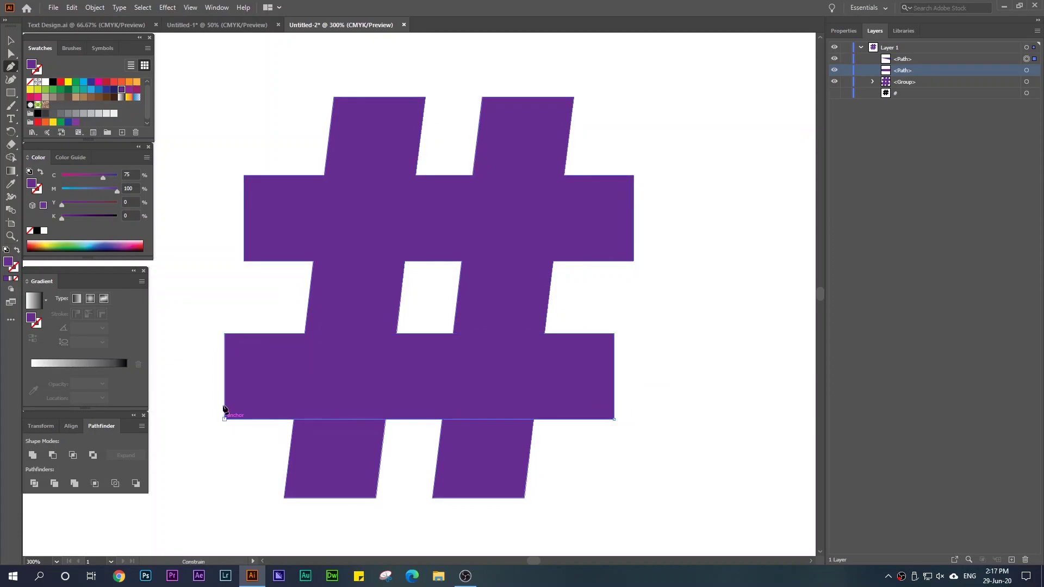
left_click(224, 333)
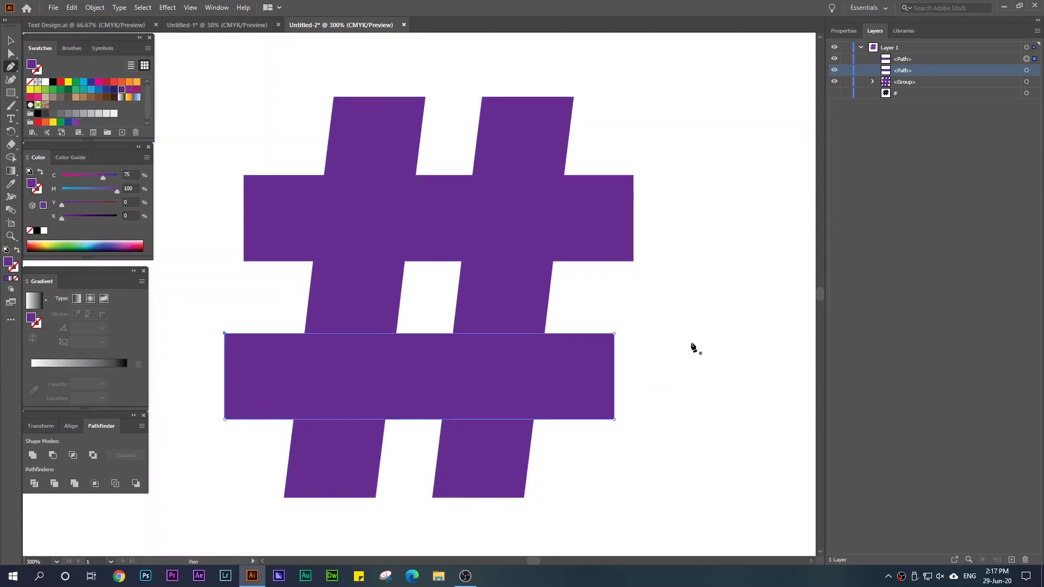
left_click(919, 59)
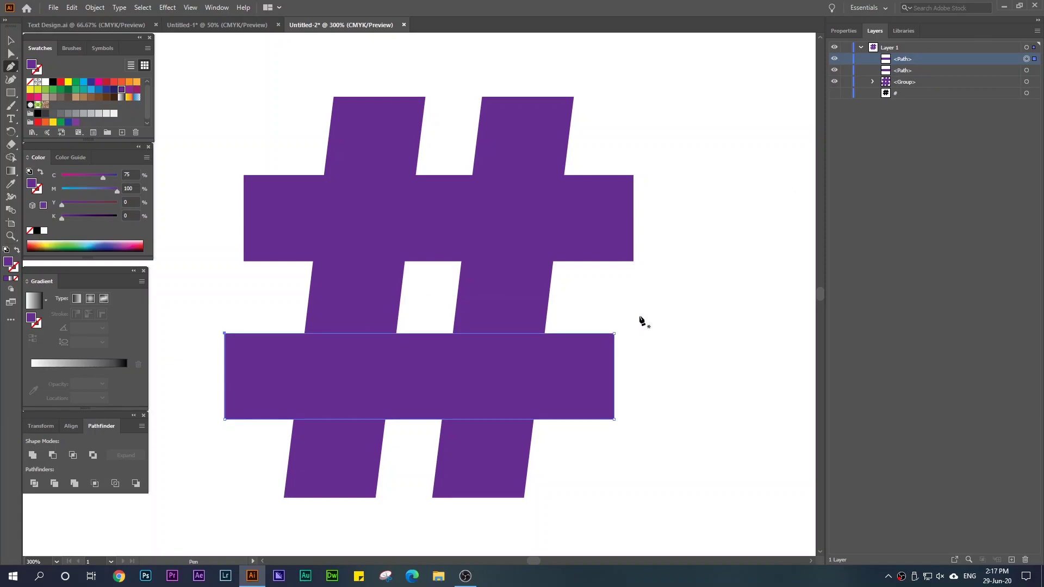
Trace the left and right slanted bars as two closed four-corner paths.
left_click(334, 97)
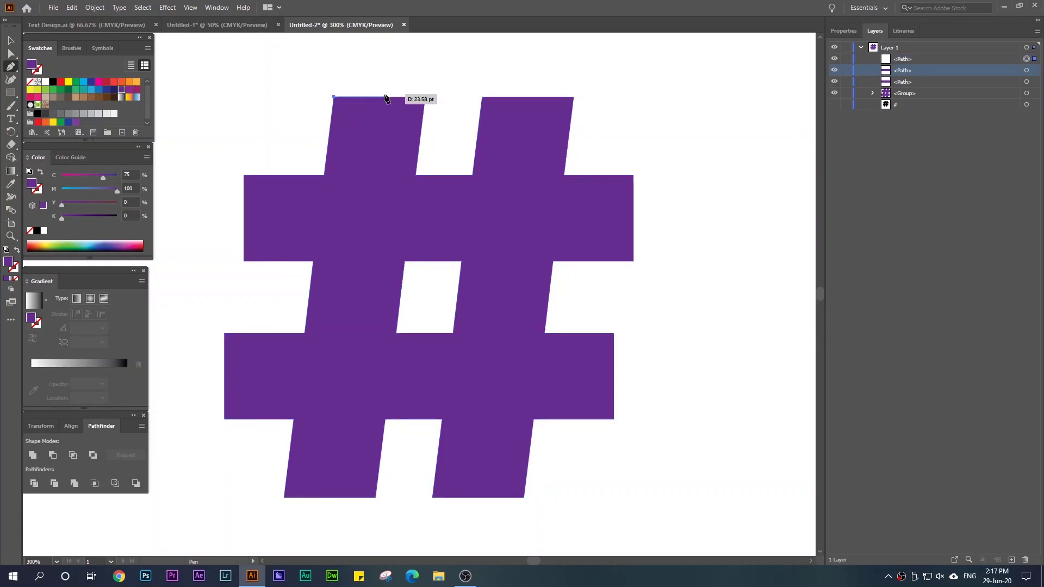
left_click(425, 96)
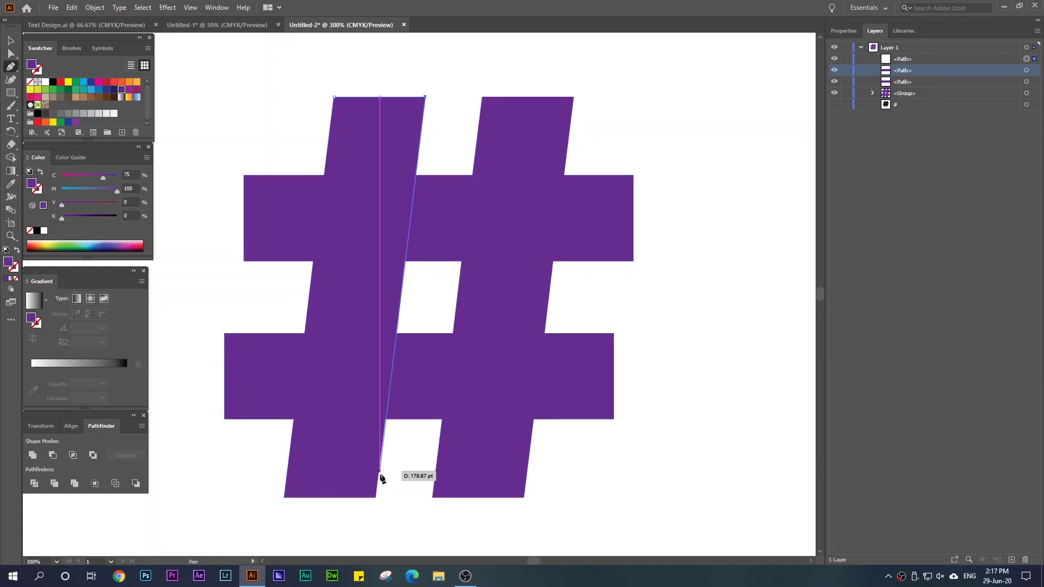
left_click(375, 498)
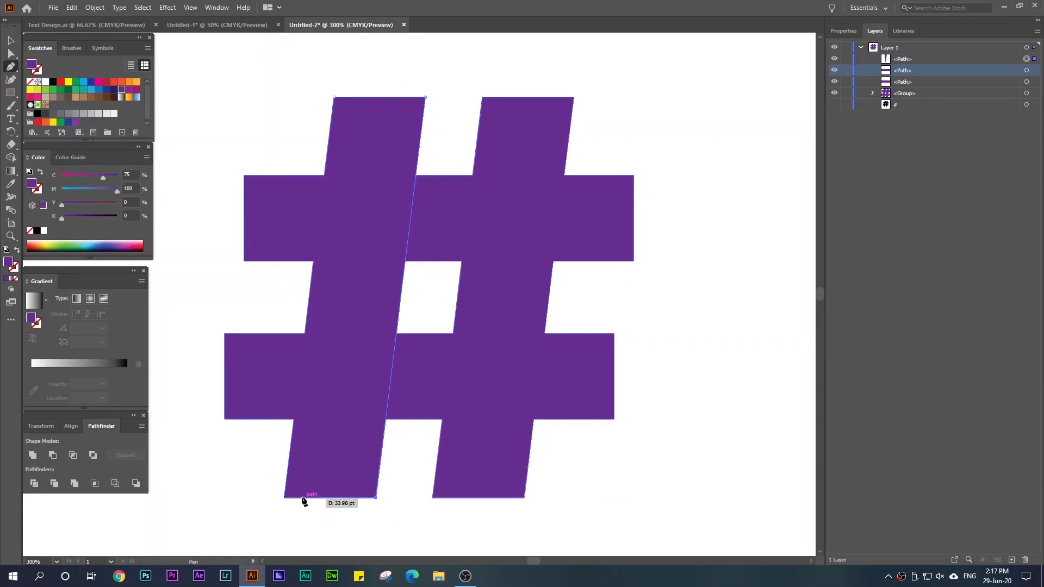
left_click(283, 497)
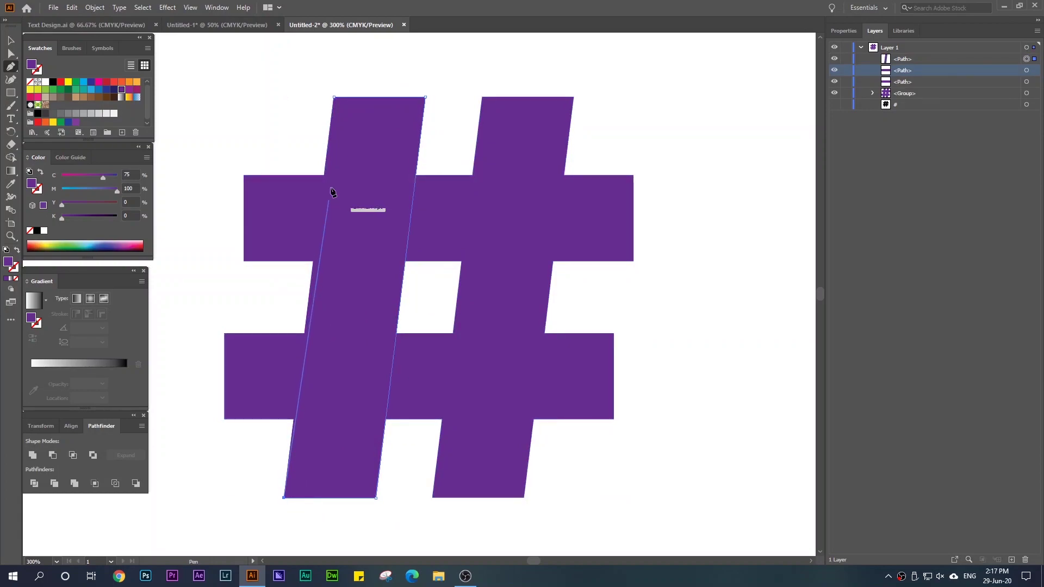
left_click(334, 97)
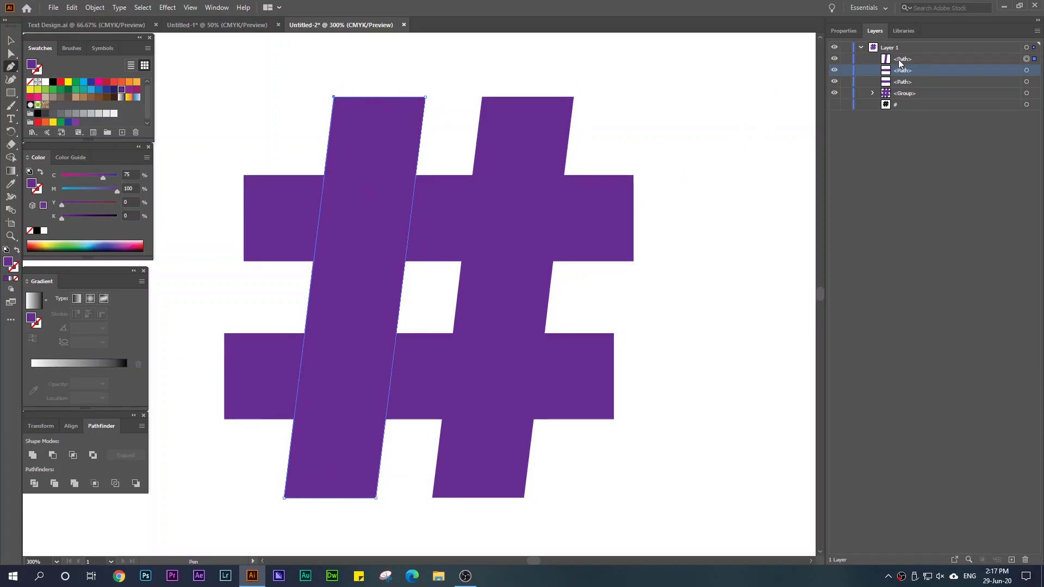
left_click(482, 98)
left_click(574, 98)
left_click(524, 498)
left_click(432, 498)
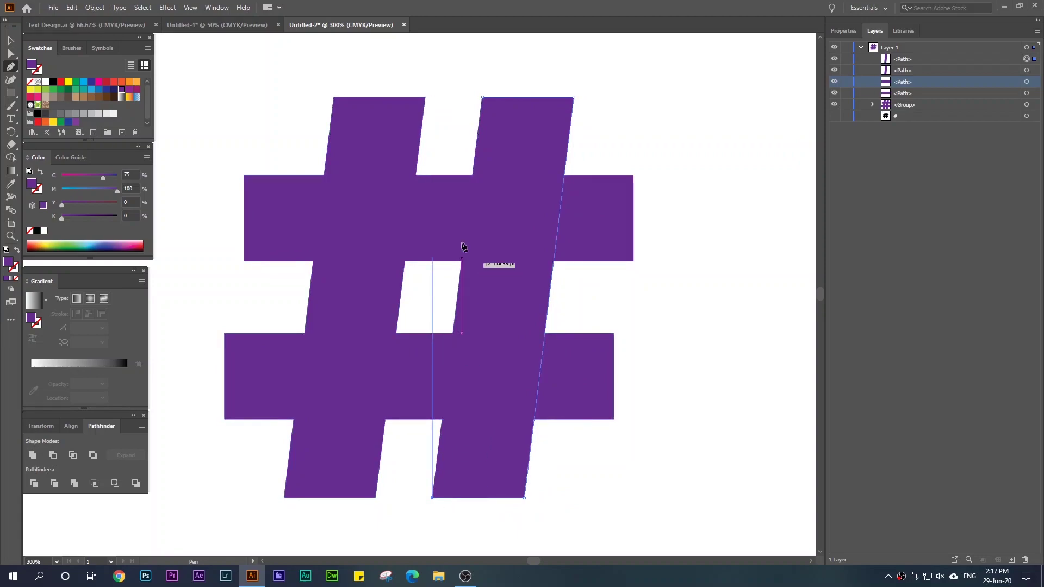
left_click(481, 97)
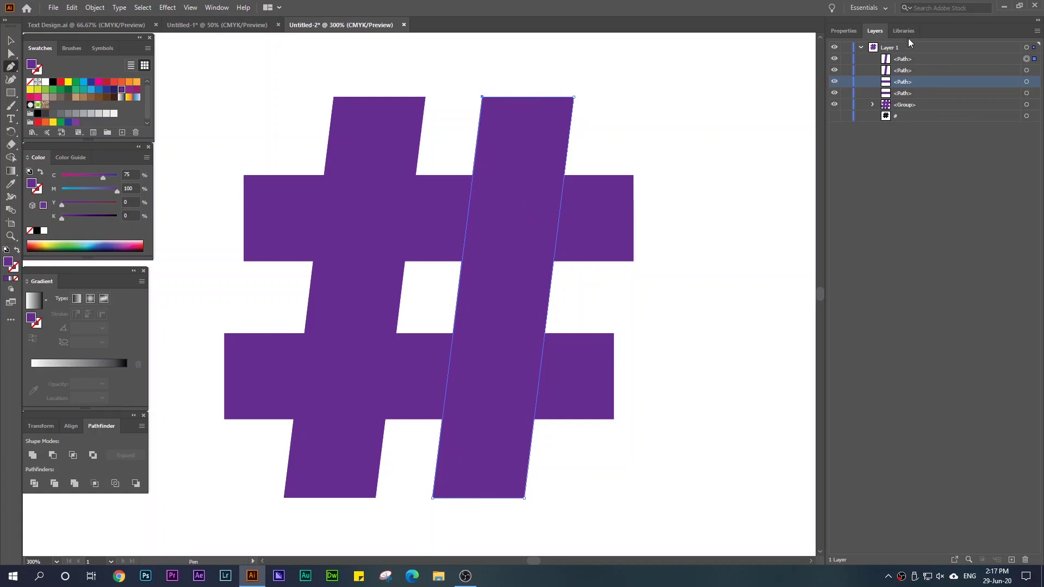
Hide the original hashtag group and toggle each traced bar's visibility to check it.
left_click(834, 104)
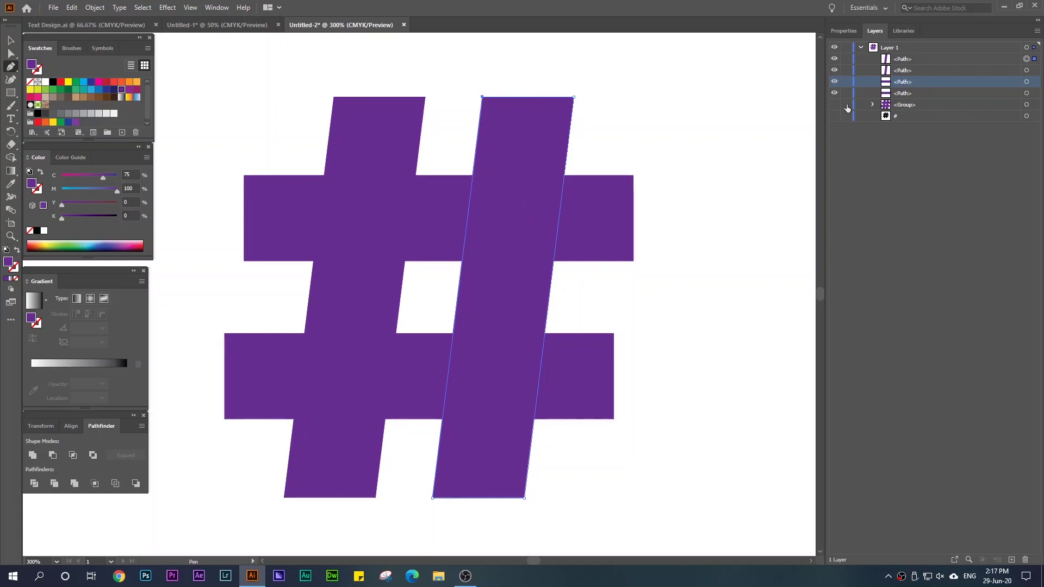
left_click(832, 93)
left_click(831, 92)
left_click(833, 80)
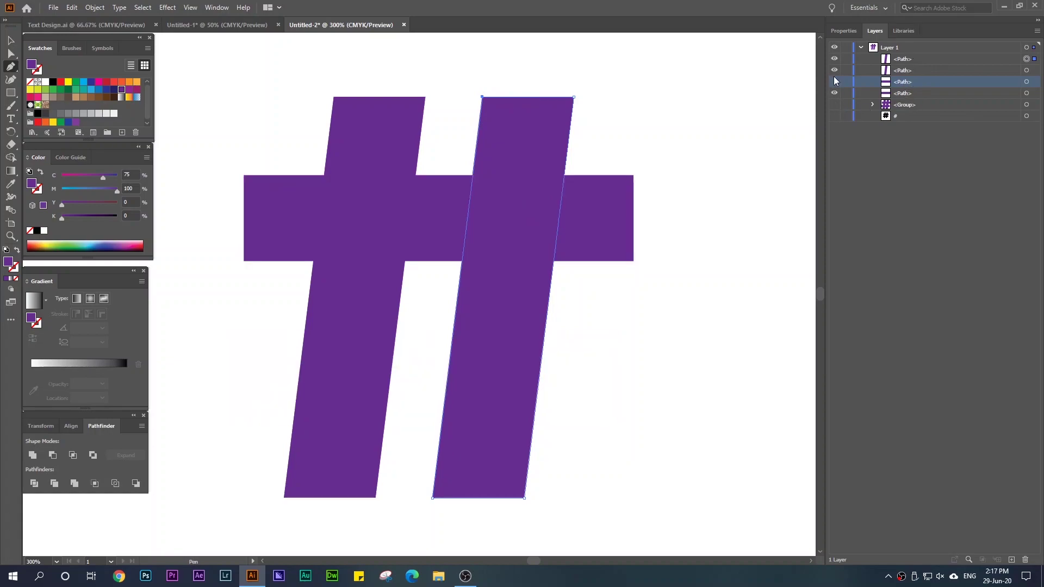
left_click(835, 69)
left_click(835, 70)
left_click(834, 82)
left_click(834, 59)
left_click(834, 58)
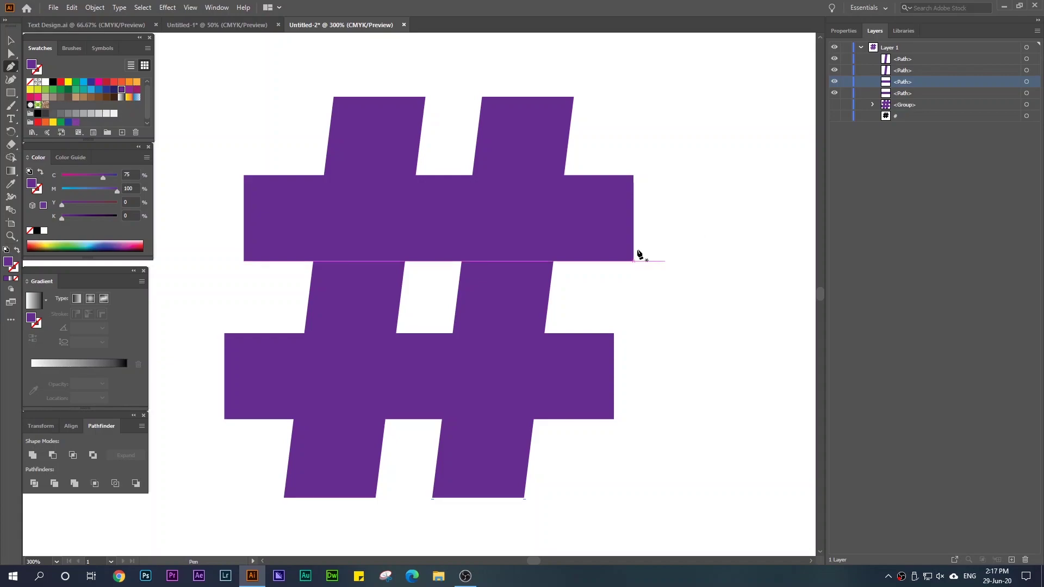
Fill the left slanted bar bright green, the right bar red, and the upper bar blue.
left_click(12, 41)
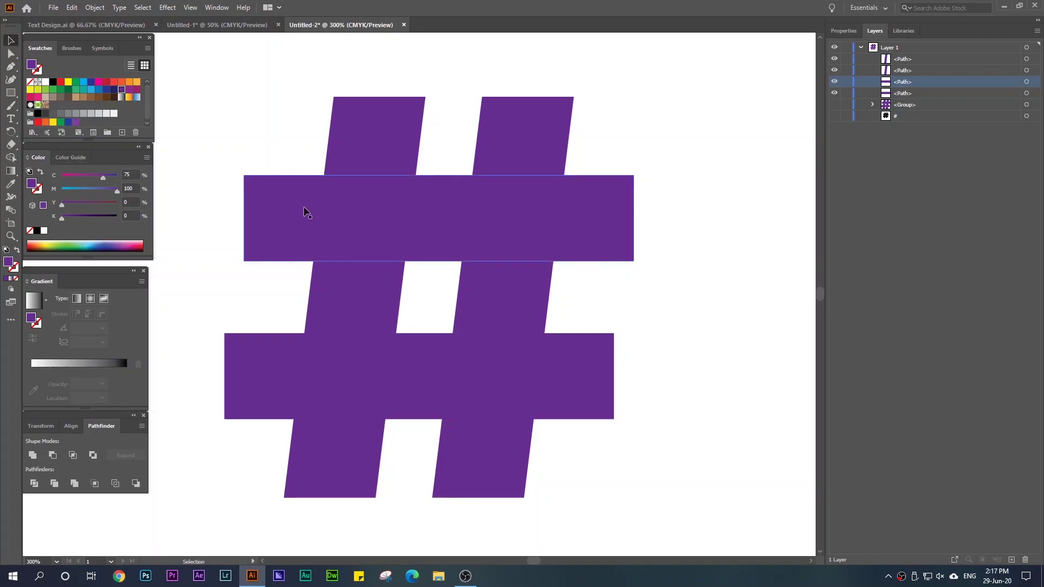
left_click(350, 207)
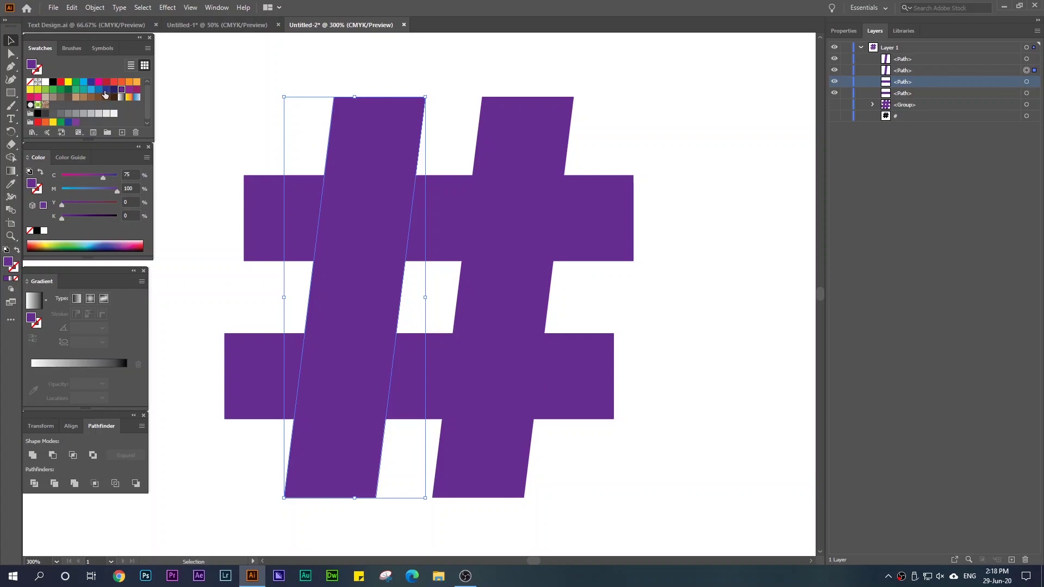
left_click(68, 89)
left_click(60, 90)
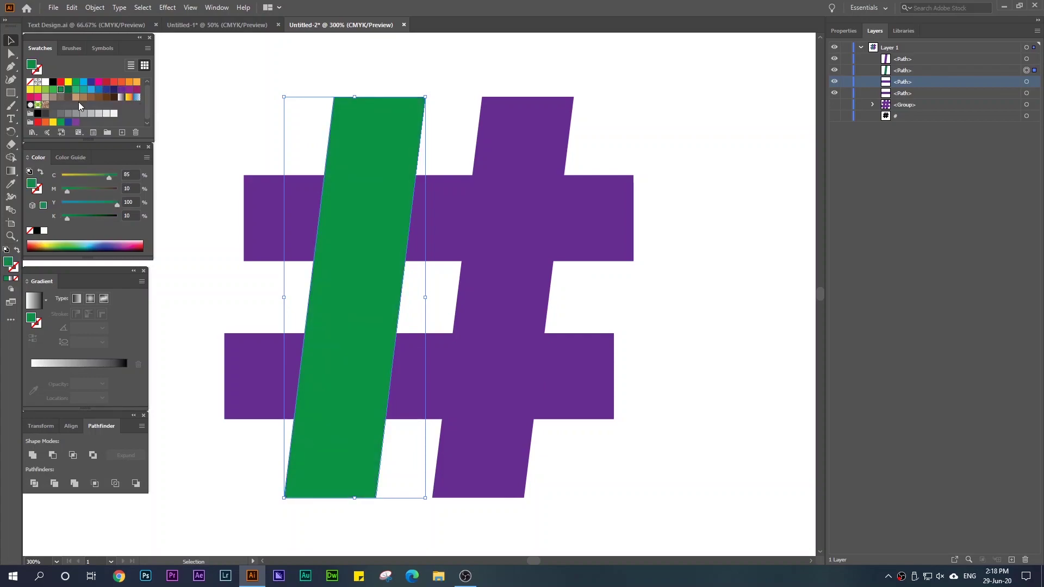
left_click(239, 126)
left_click(516, 308)
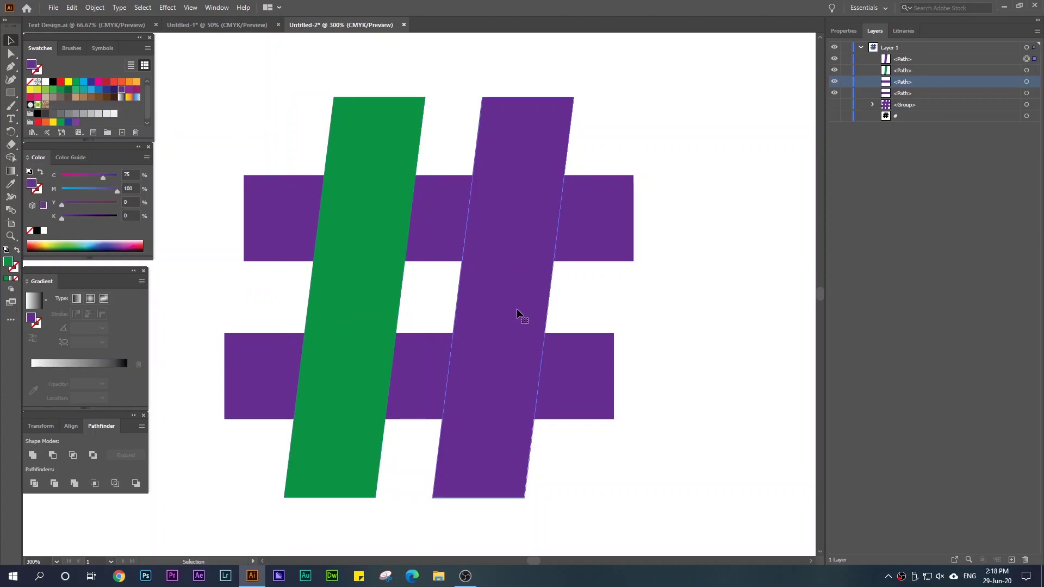
left_click(106, 82)
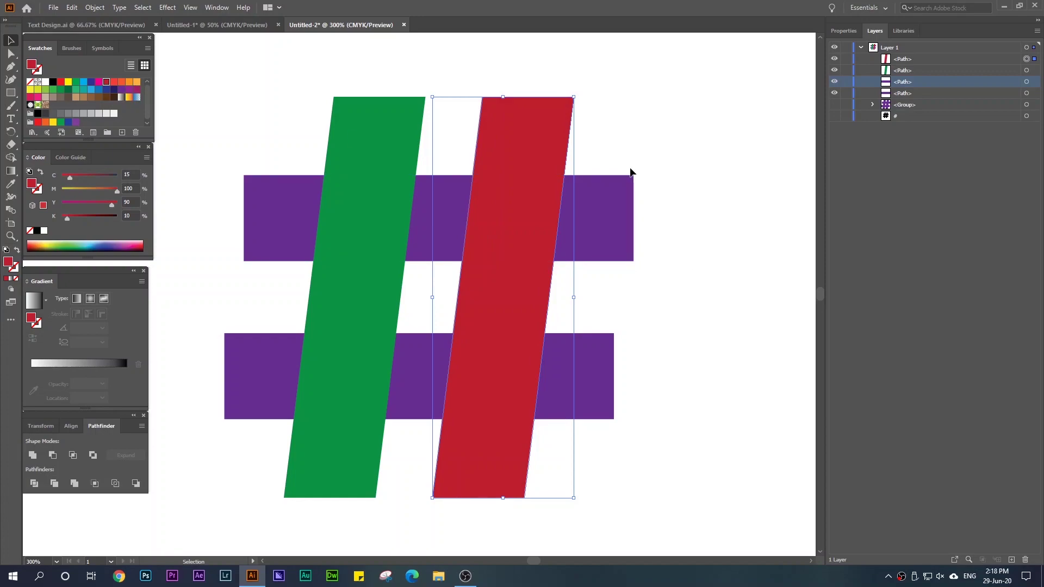
left_click(288, 196)
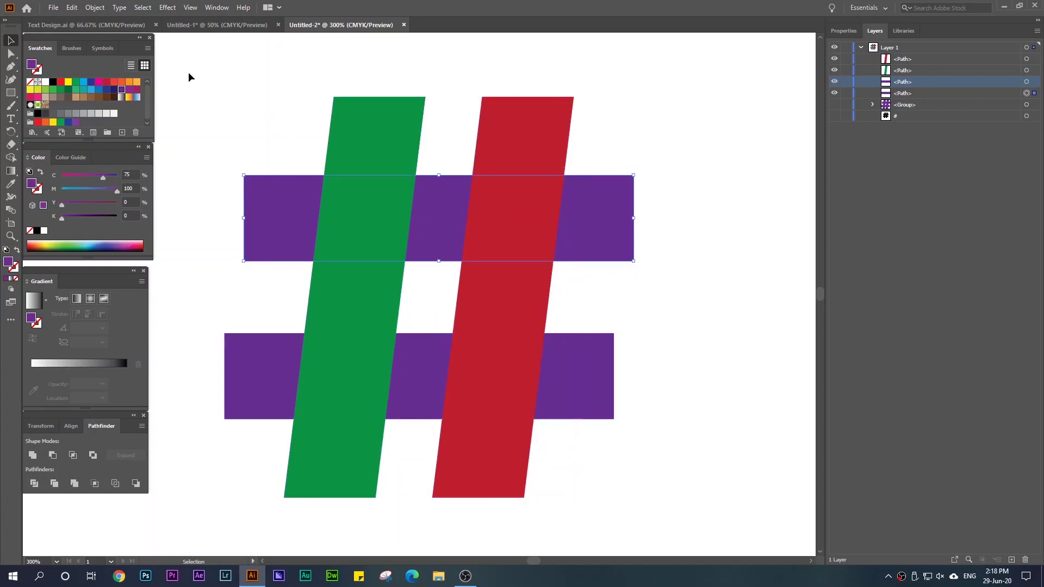
left_click(99, 89)
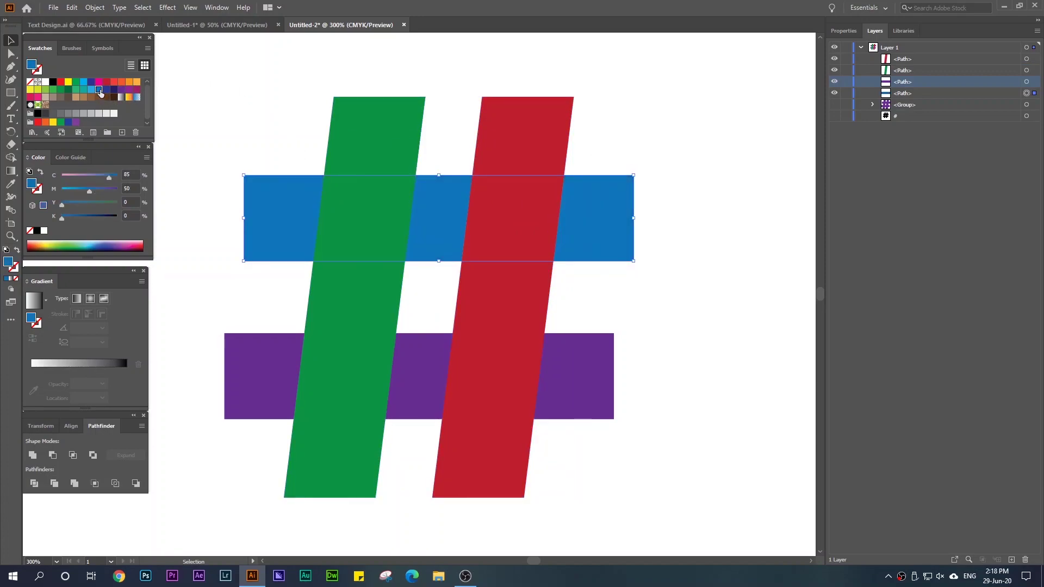
left_click(255, 384)
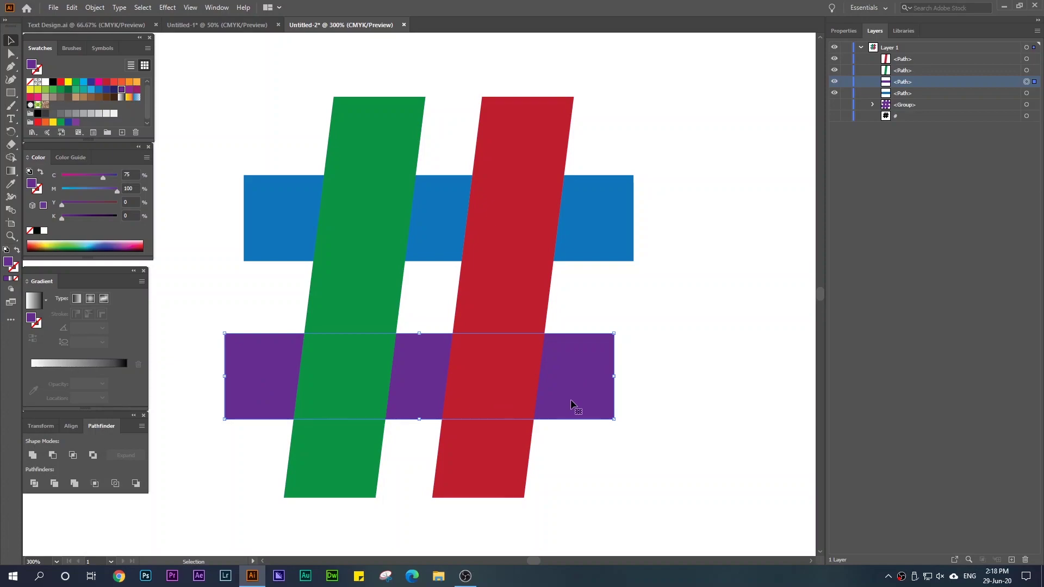
left_click(674, 341)
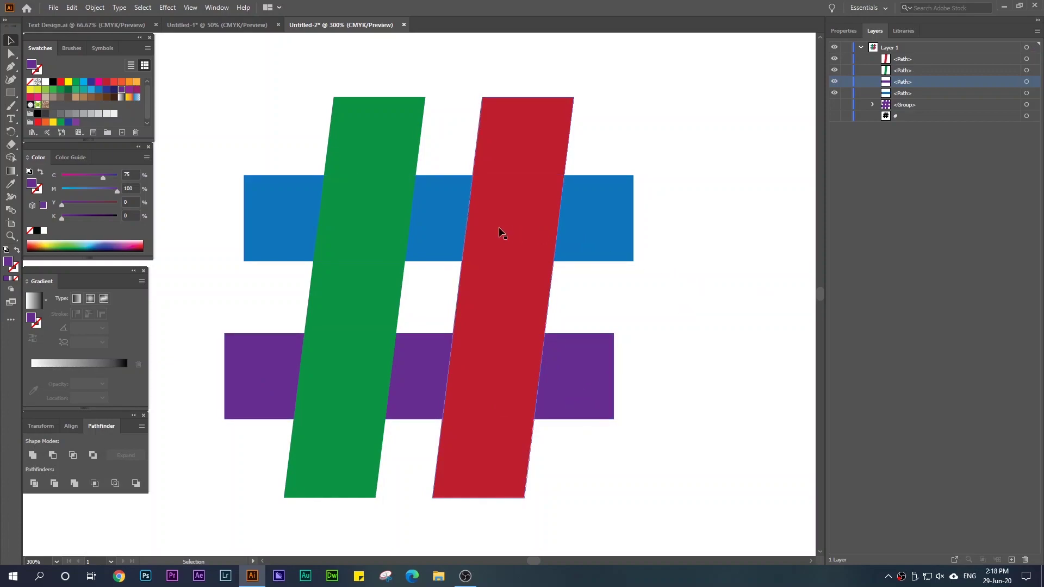
left_click(431, 209)
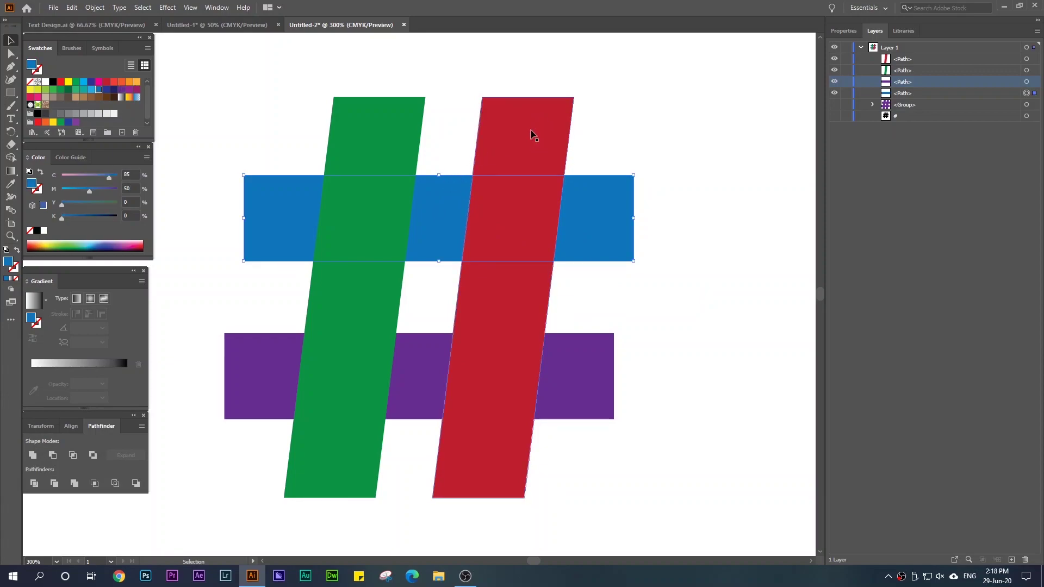
Restack the paths in Layers so blue, then green, then purple sit on top.
left_click(904, 94)
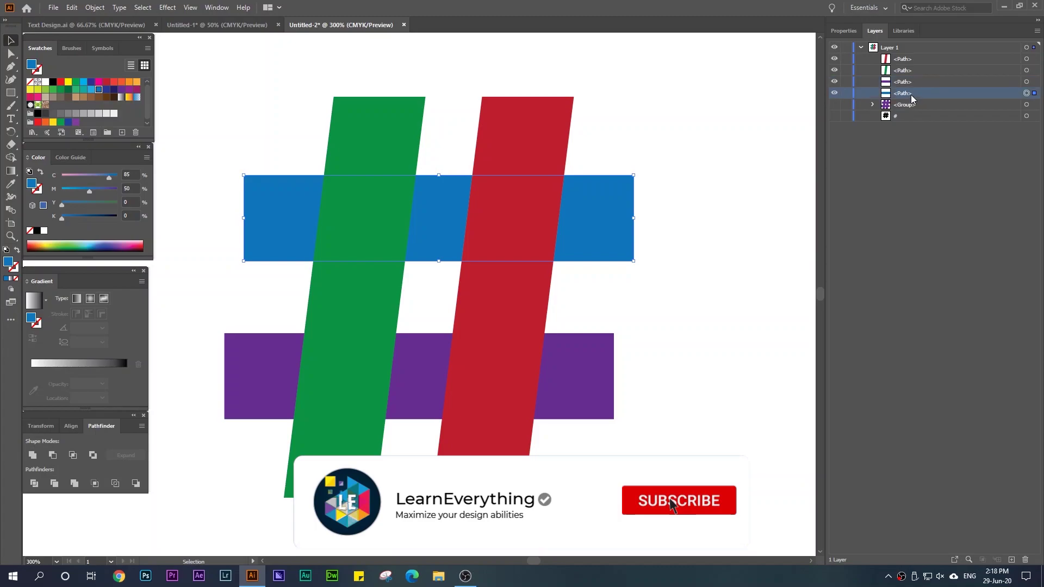
left_click_drag(904, 94, 903, 56)
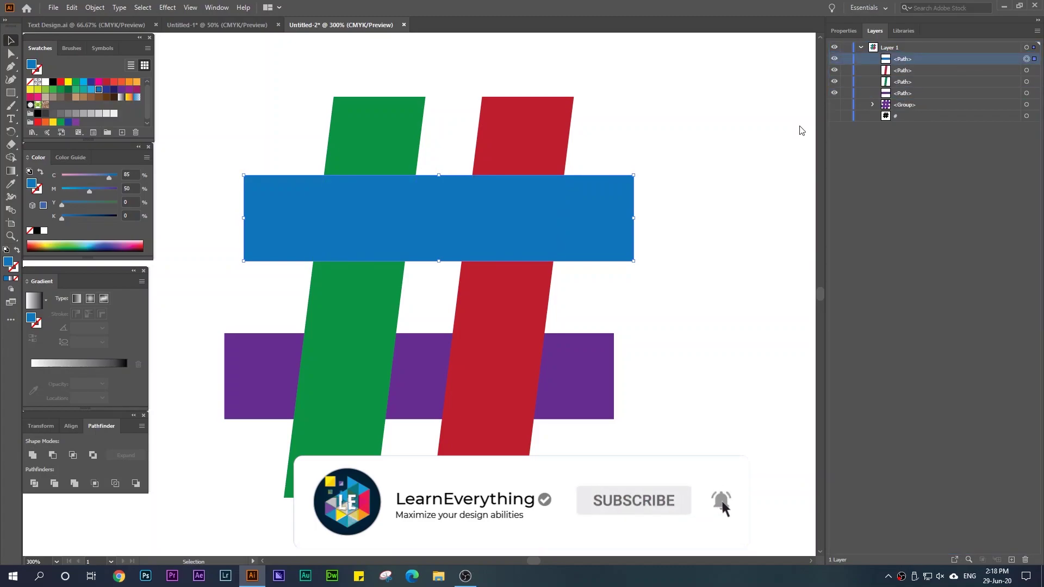
left_click(396, 142)
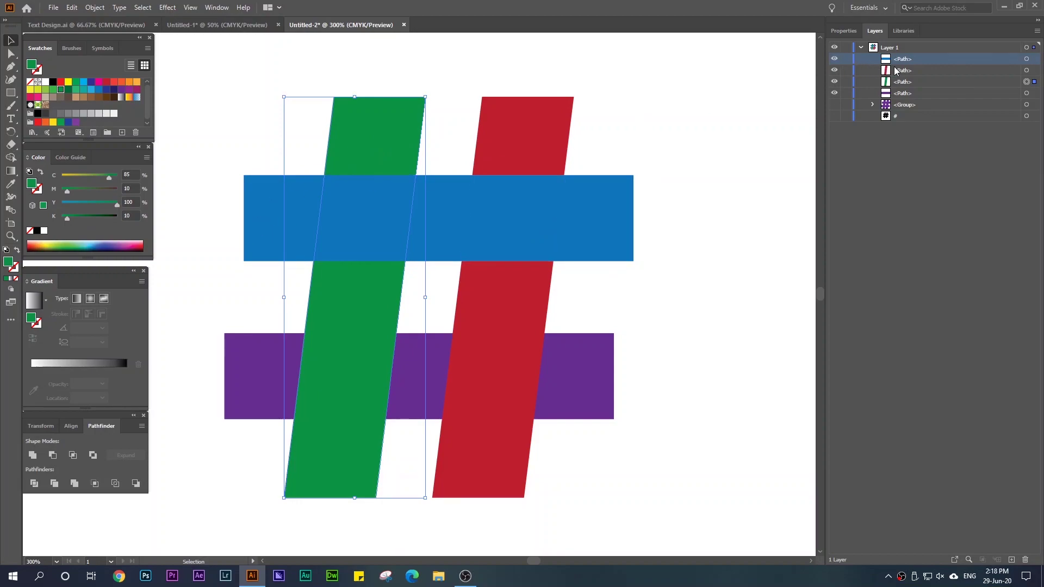
left_click(903, 84)
left_click_drag(904, 86, 904, 58)
left_click(696, 334)
left_click(253, 361)
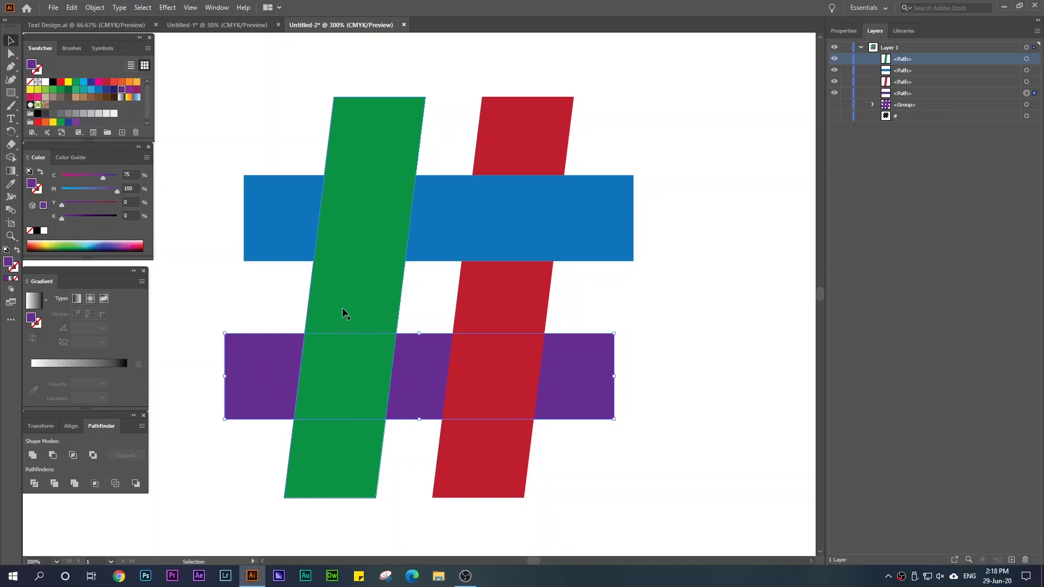
left_click_drag(926, 96, 923, 58)
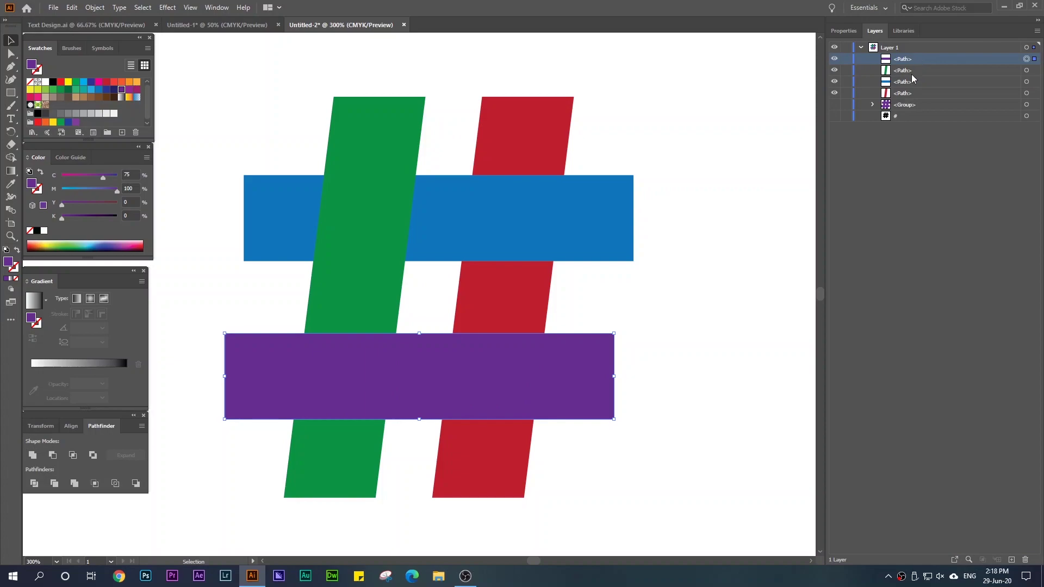
left_click(740, 383)
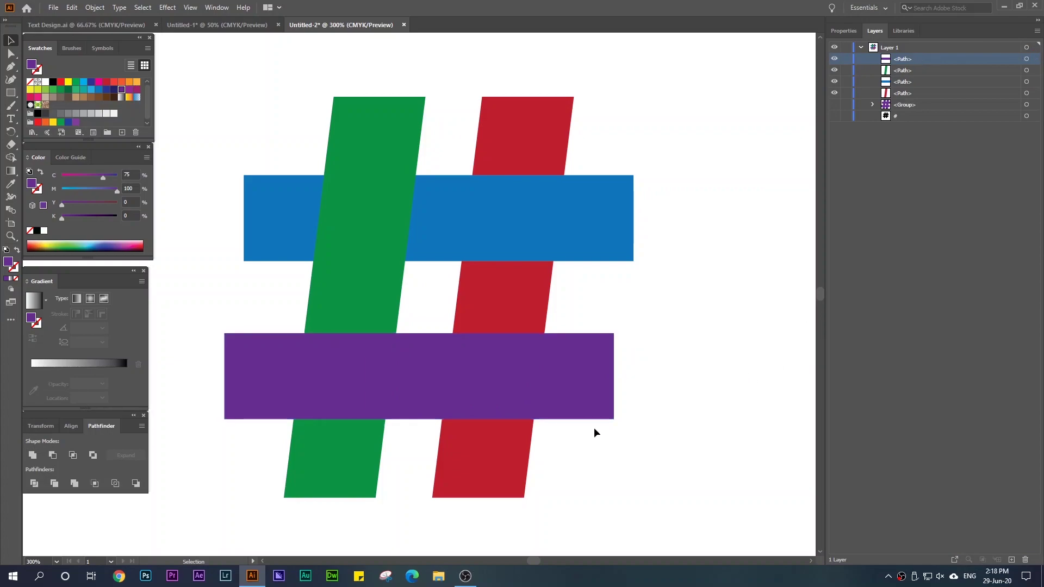
Try moving the red bar to the top of the stack, then undo it.
left_click(525, 316)
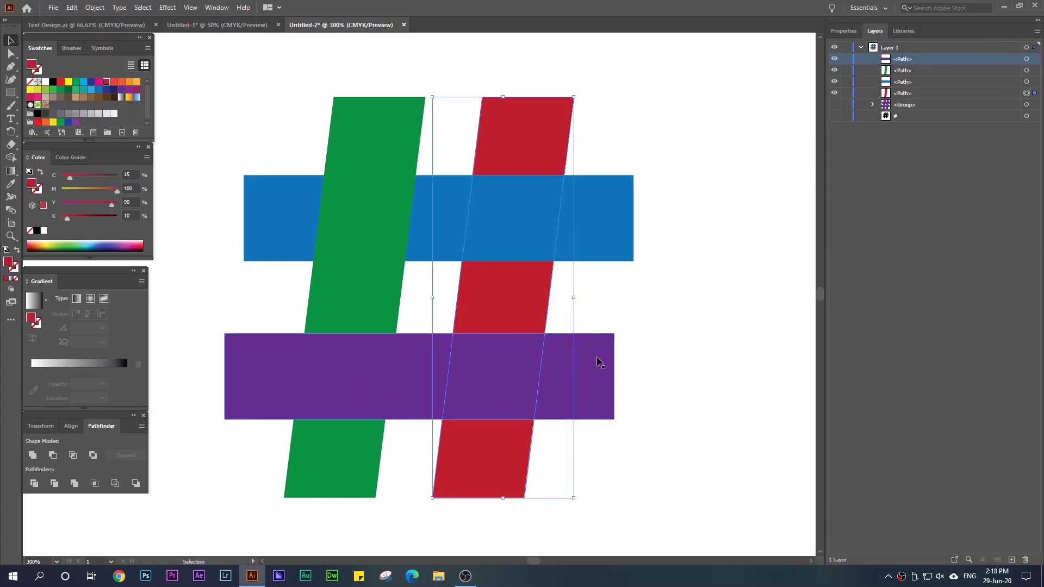
left_click(594, 379)
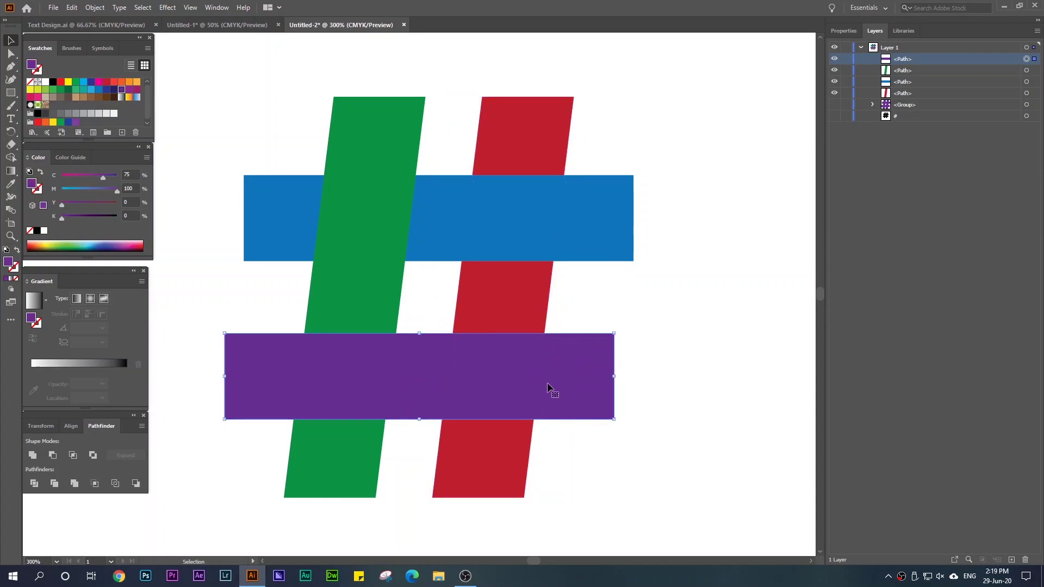
left_click(516, 318)
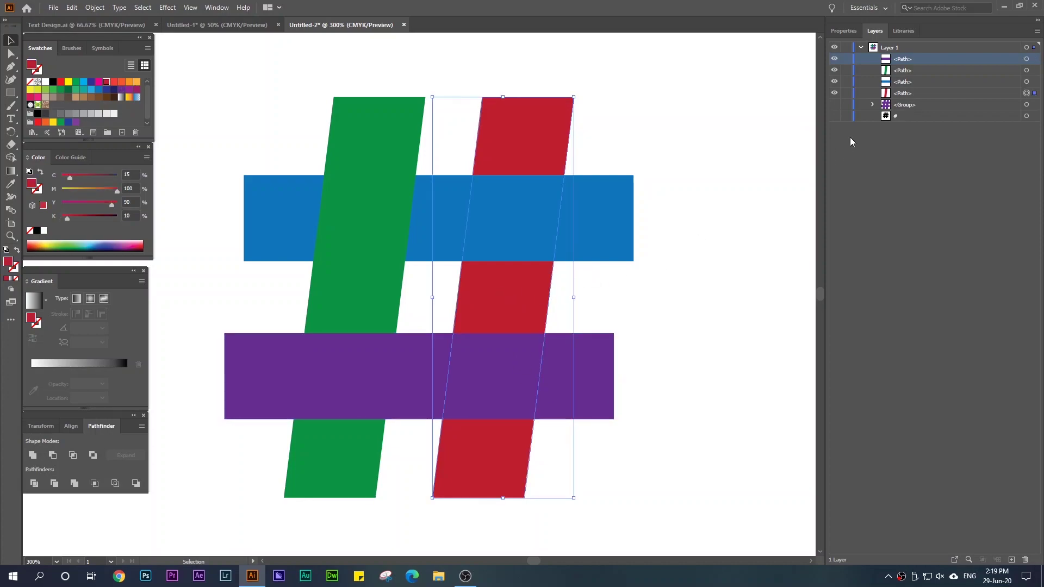
left_click_drag(905, 94, 912, 58)
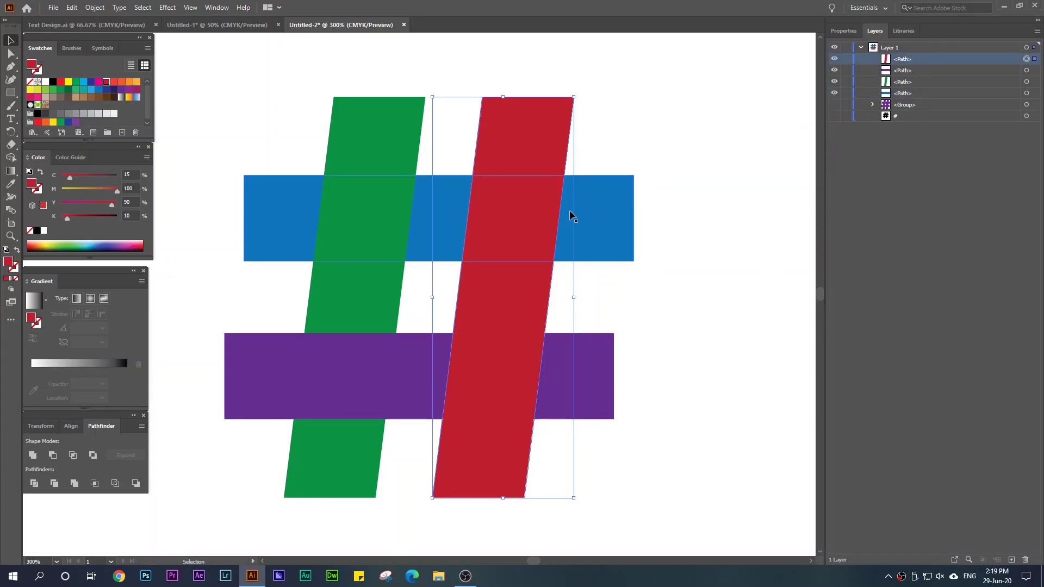
key("ctrl+z")
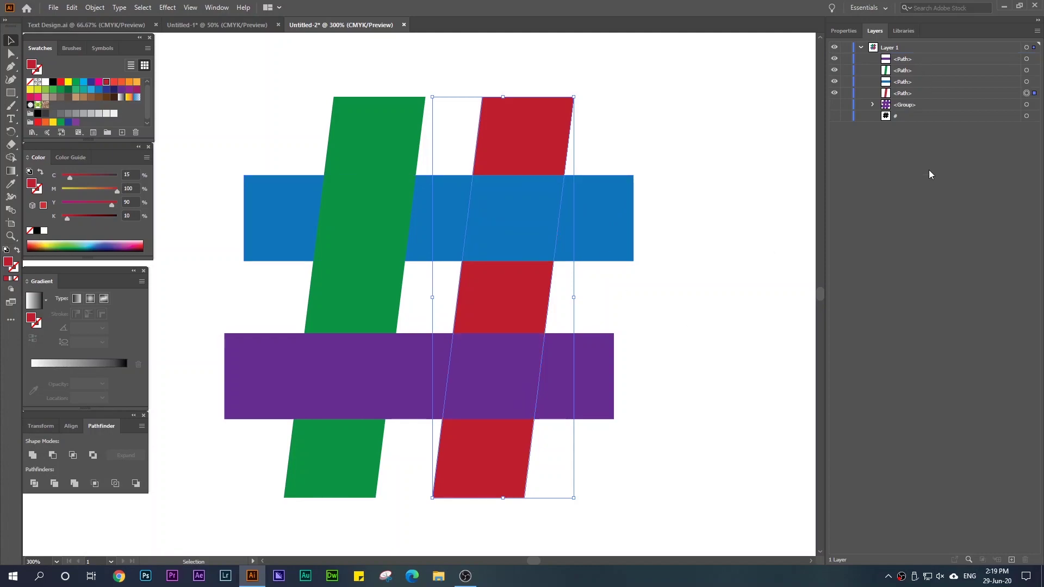
left_click(678, 361)
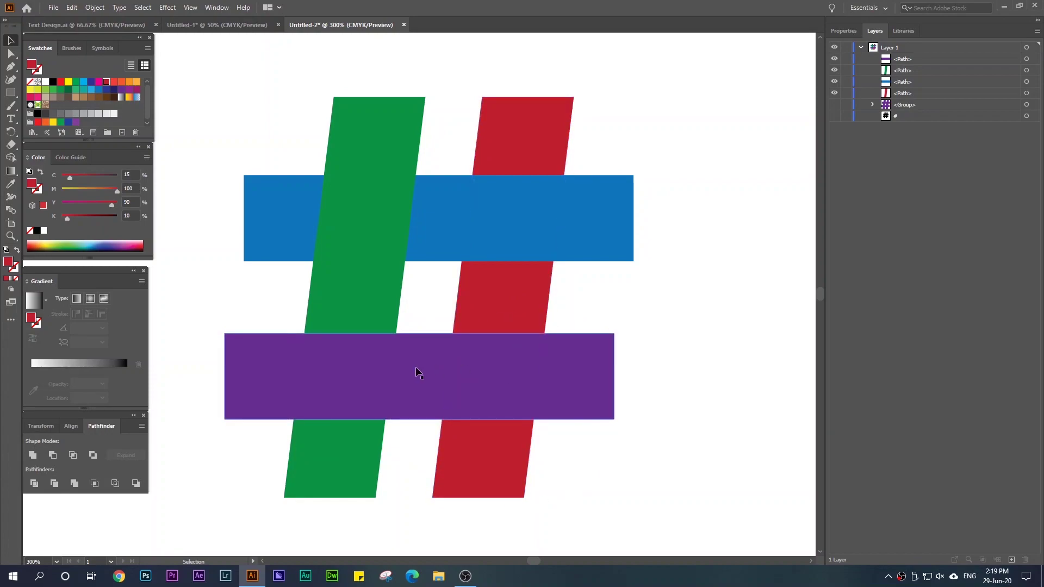
Trace a red shape from the blue bar's bottom edge down over the purple bar.
left_click(501, 297)
left_click(11, 66)
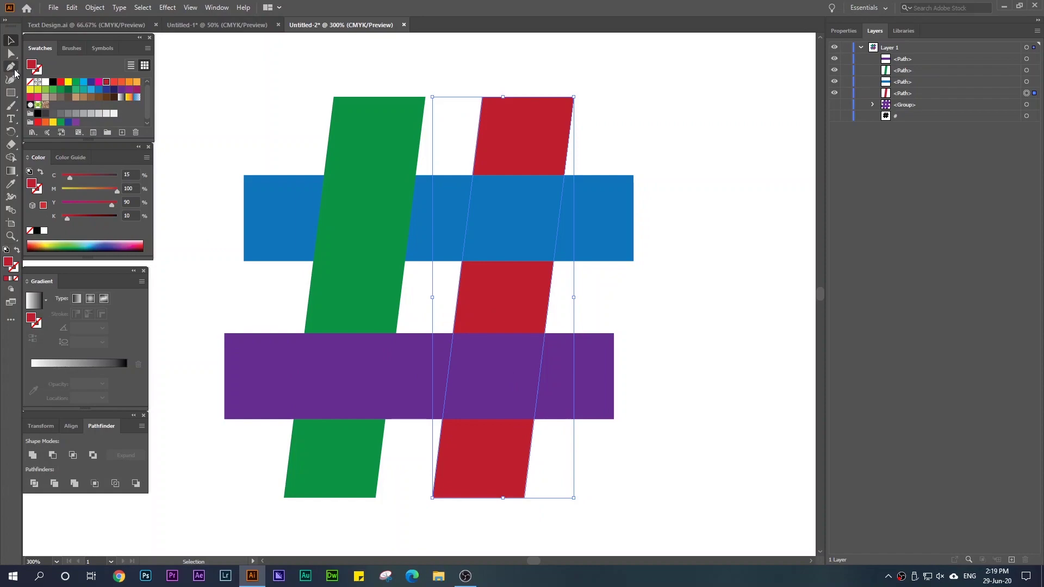
left_click(462, 262)
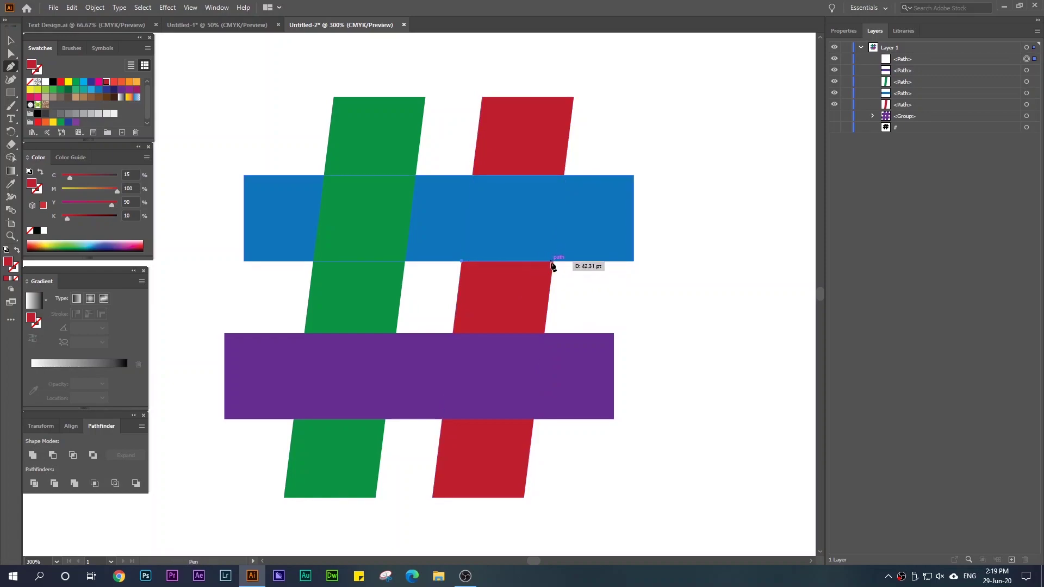
left_click(552, 263)
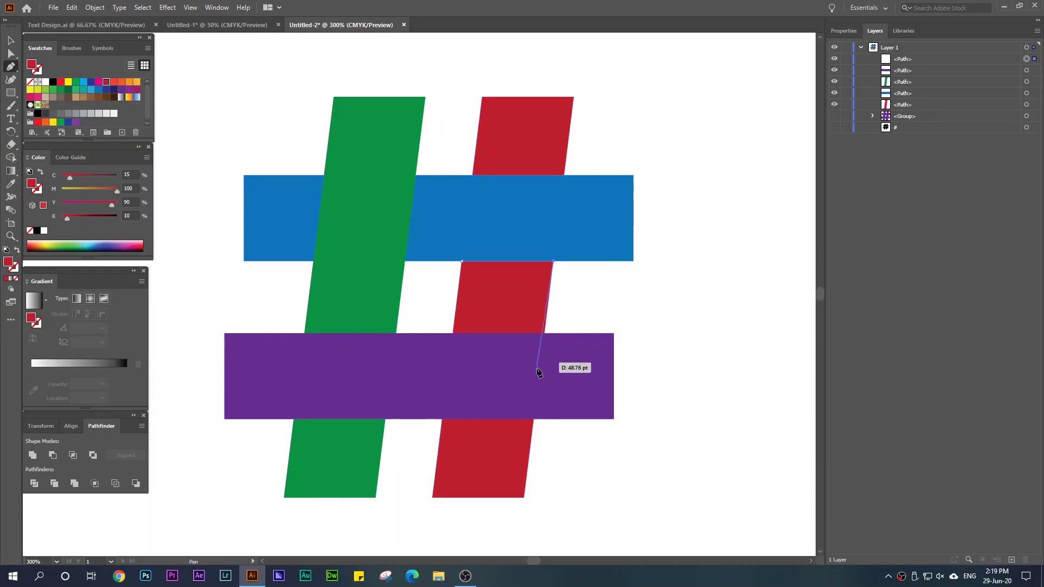
left_click(524, 497)
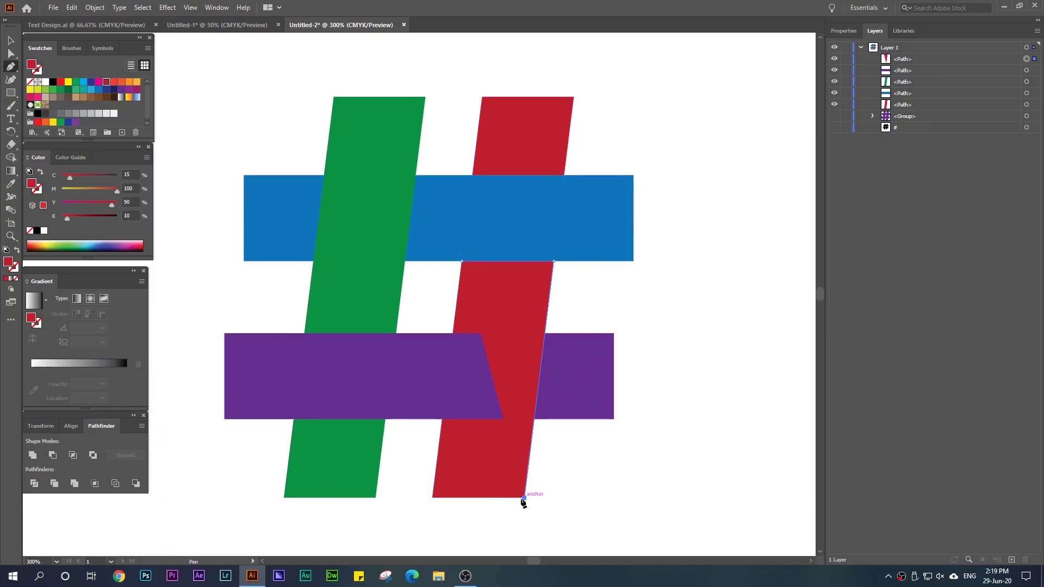
left_click(433, 497)
left_click(461, 262)
left_click(10, 40)
key("ctrl+shift+a")
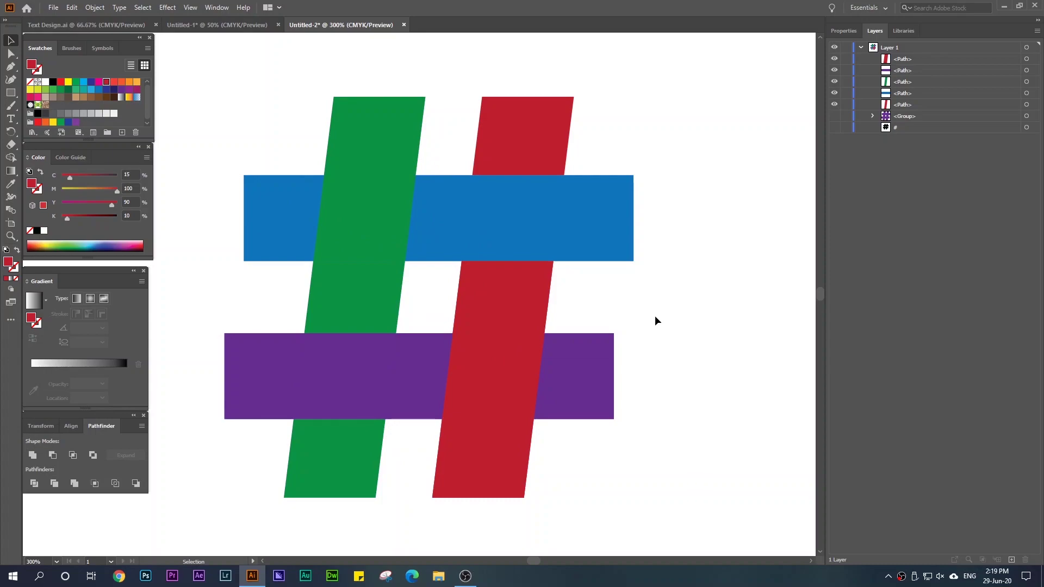
scroll(599, 307, "down", 4, "alt")
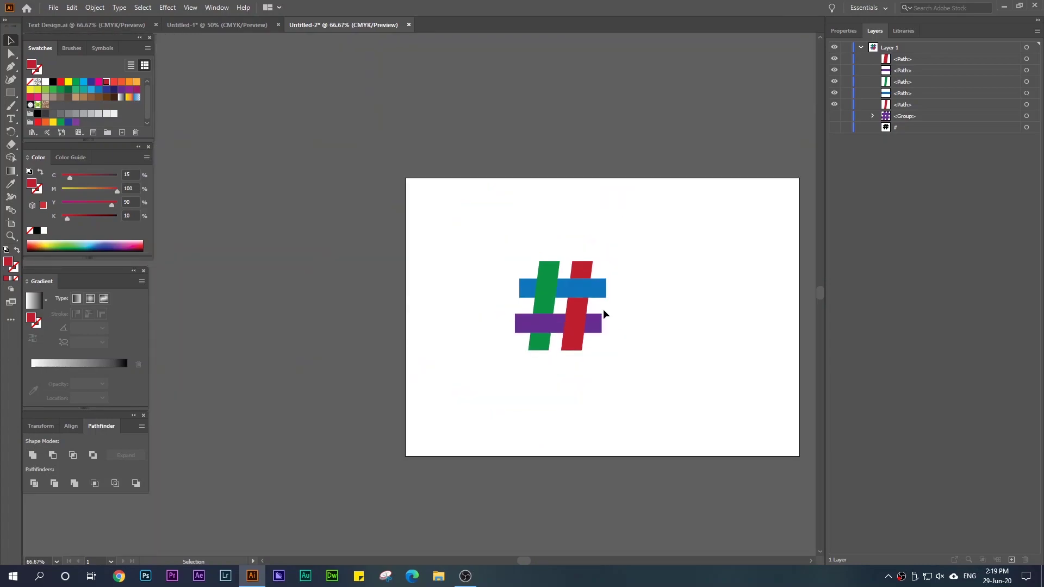
scroll(603, 313, "up", 3, "alt")
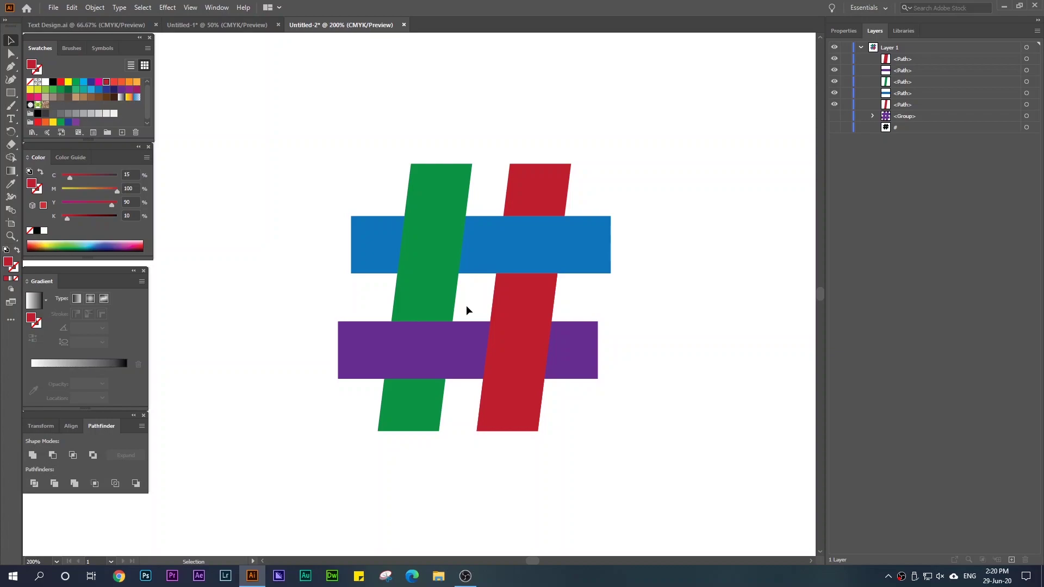
left_click(500, 299)
left_click(632, 131)
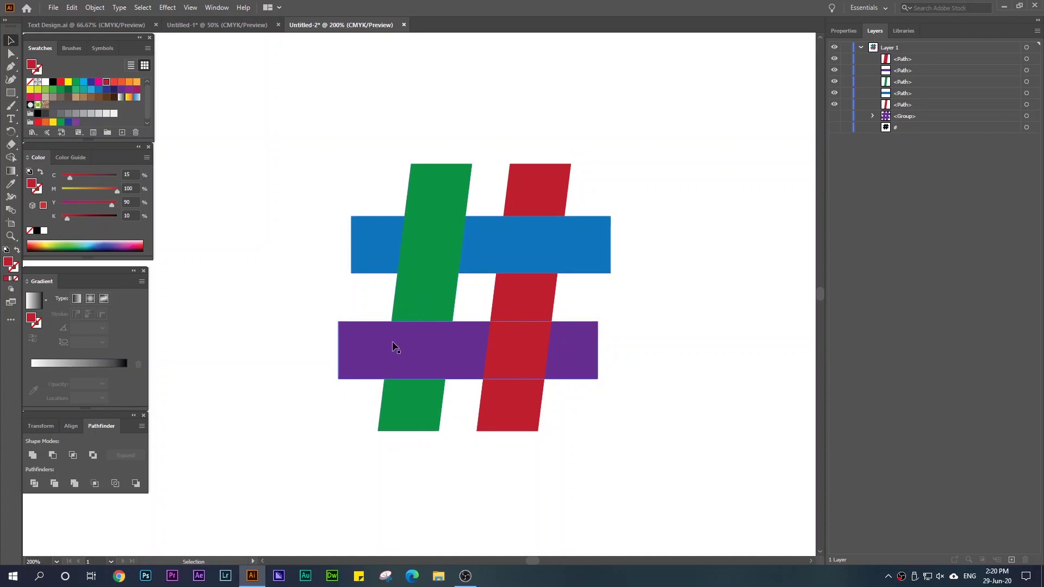
left_click(430, 306)
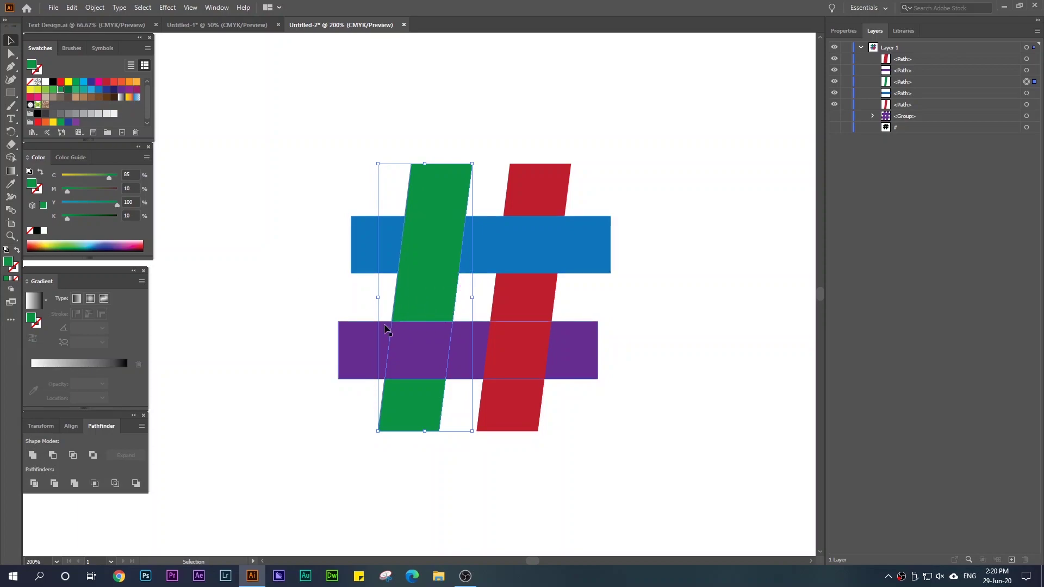
left_click(223, 263)
left_click(12, 66)
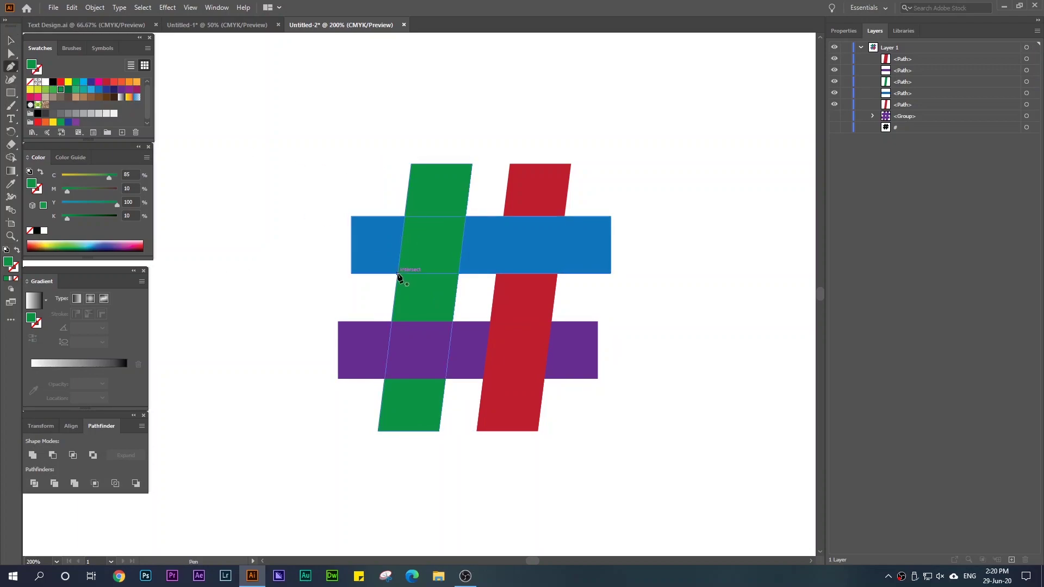
Trace a green shape over the green bar between the blue and purple bars, then deselect.
scroll(399, 276, "up", 3)
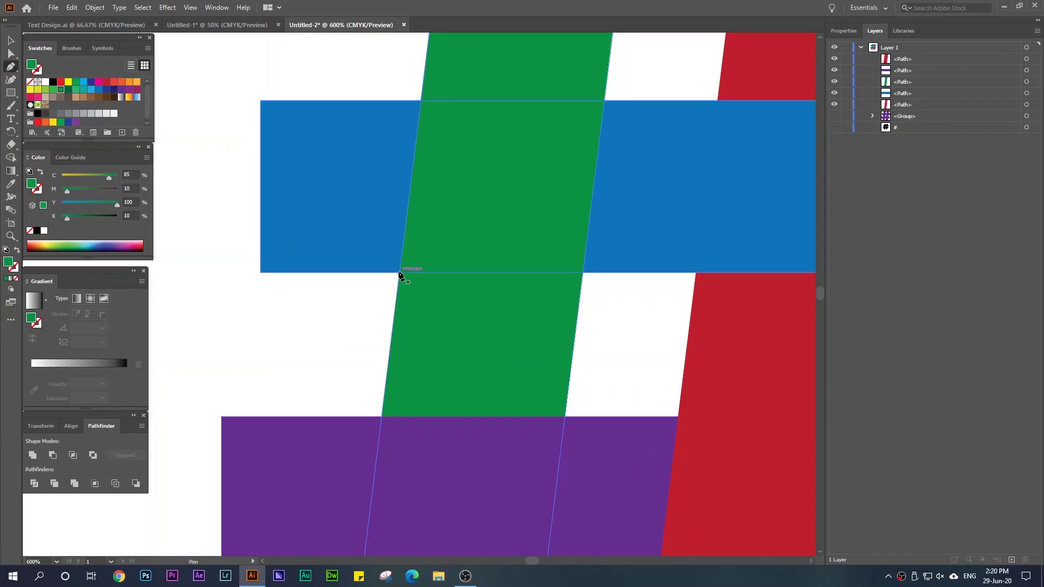
left_click(399, 271)
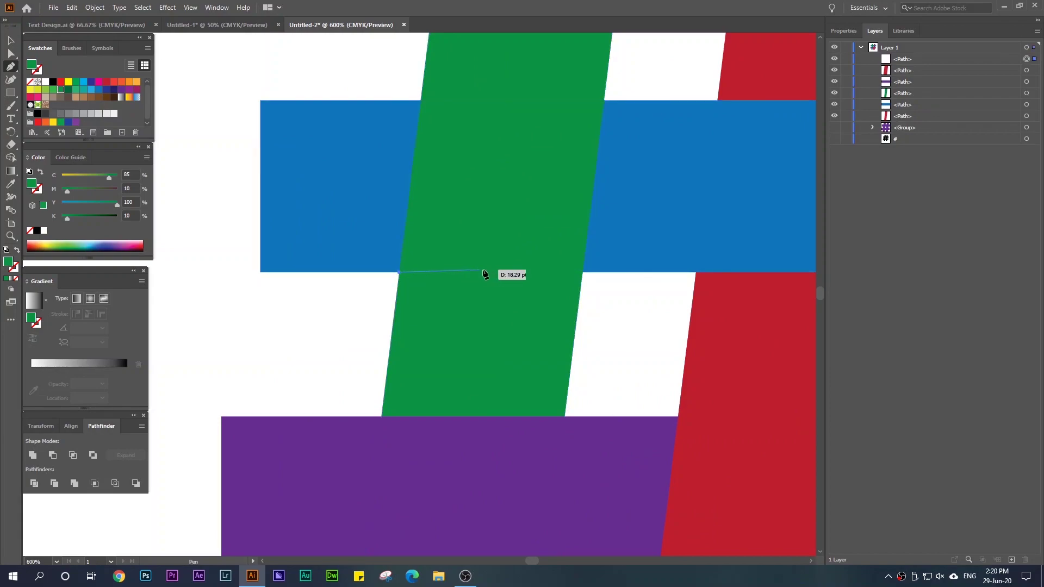
left_click(582, 272)
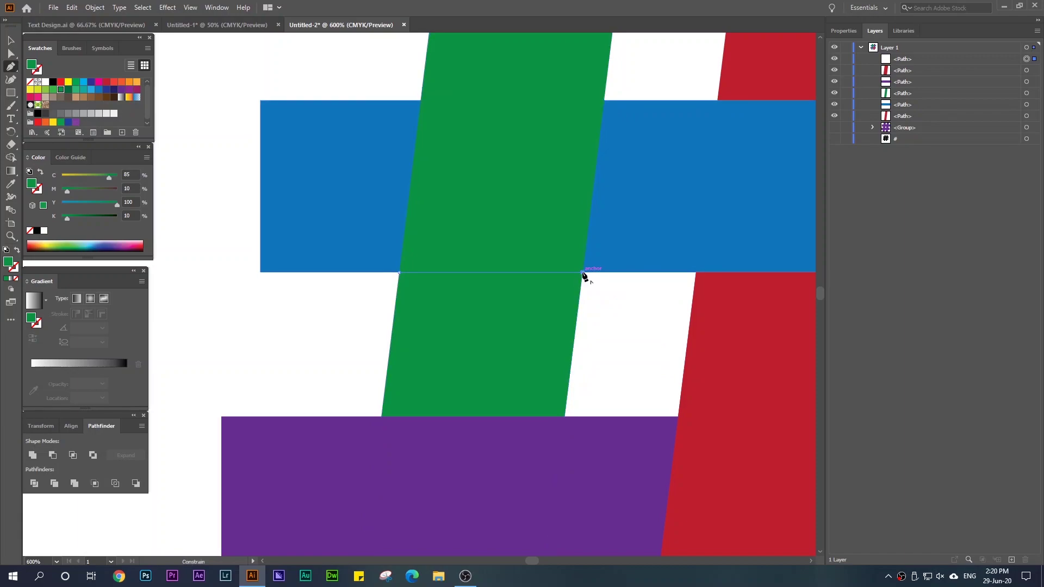
left_click(566, 417)
left_click(382, 417)
left_click(399, 272)
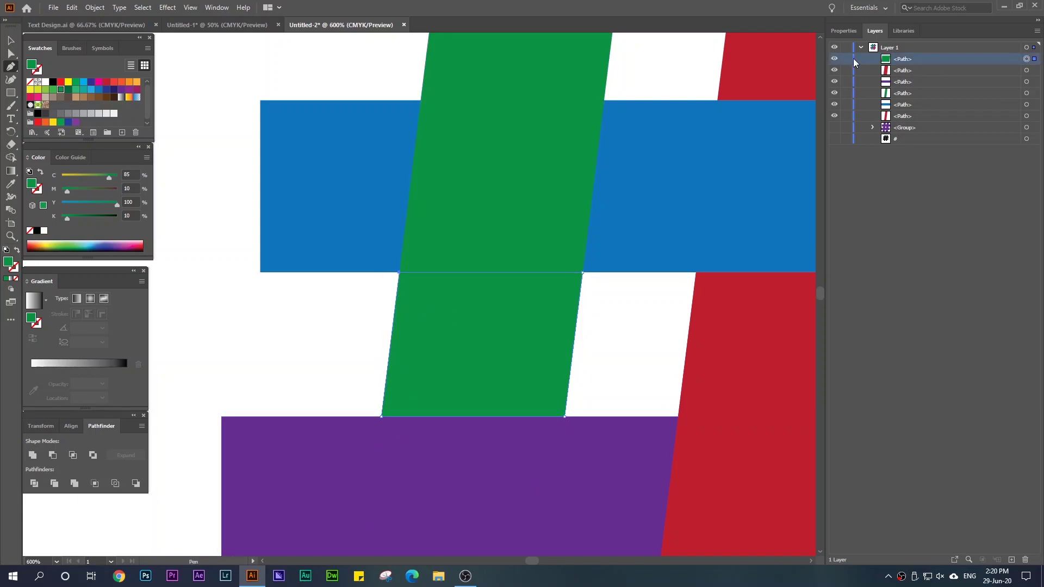
key("ctrl+shift+a")
Give the green section between the blue and purple bars a gradient running from purple up to blue.
left_click(10, 41)
left_click(428, 314)
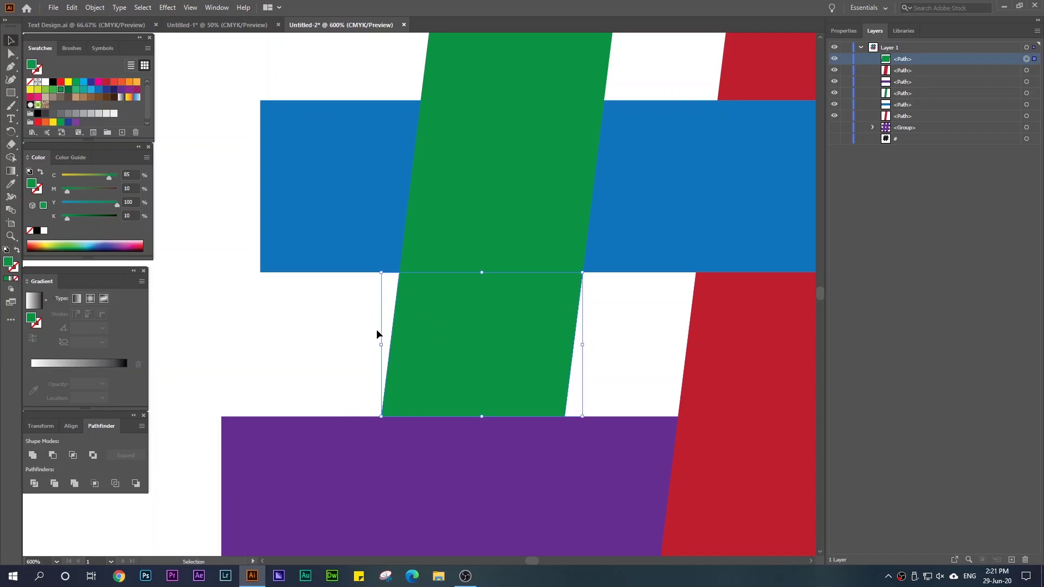
left_click(14, 280)
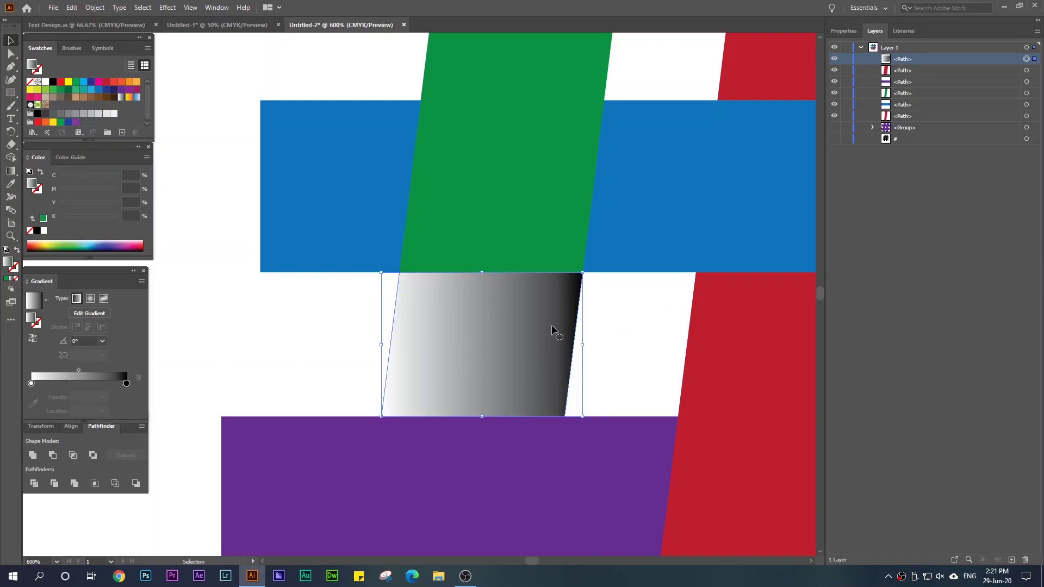
left_click(13, 173)
left_click_drag(462, 437, 485, 250)
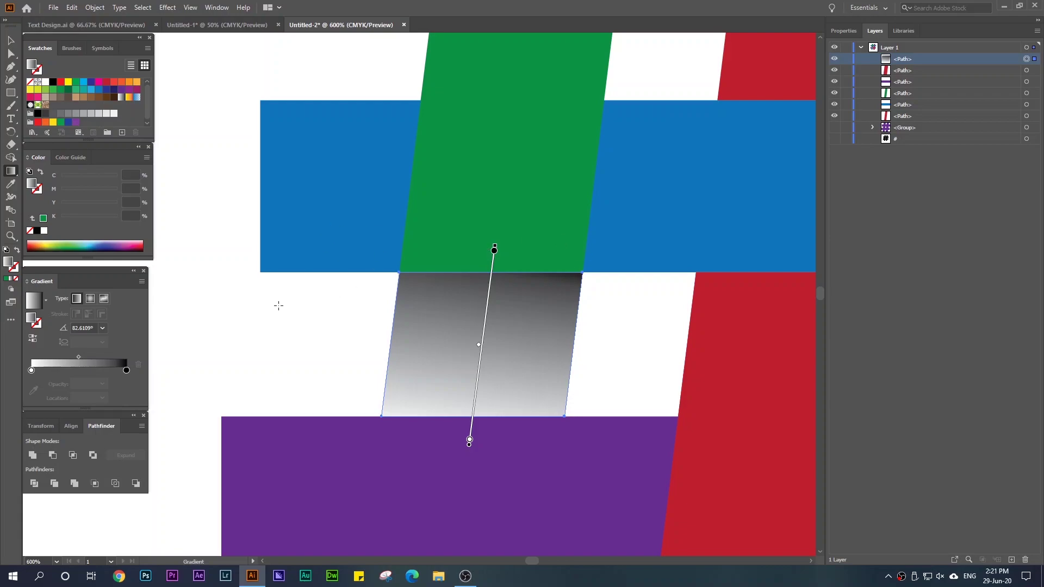
Set both gradient stops to the bar's green, sampled from the artwork.
left_click(127, 371)
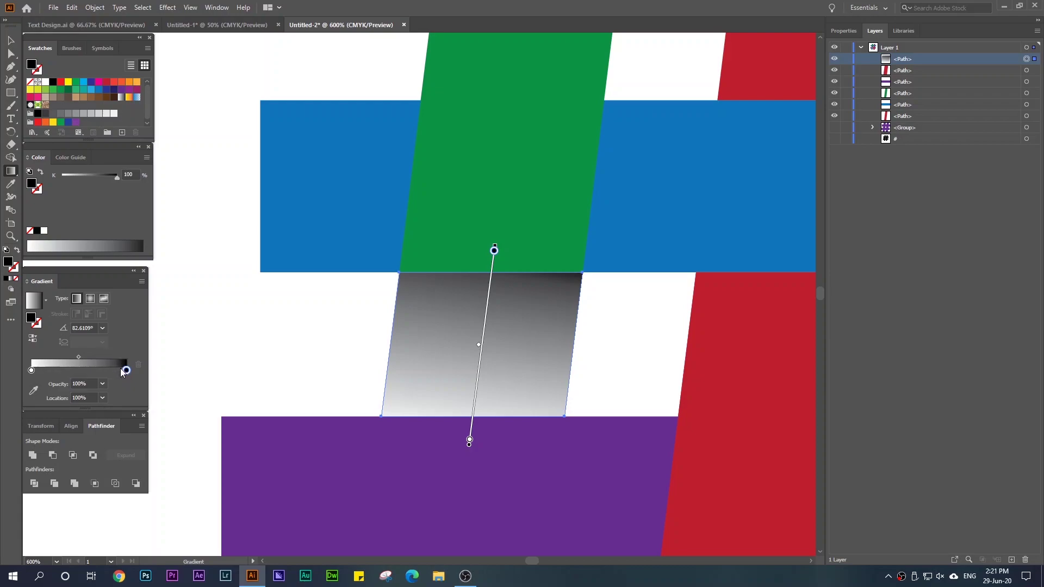
left_click(31, 371)
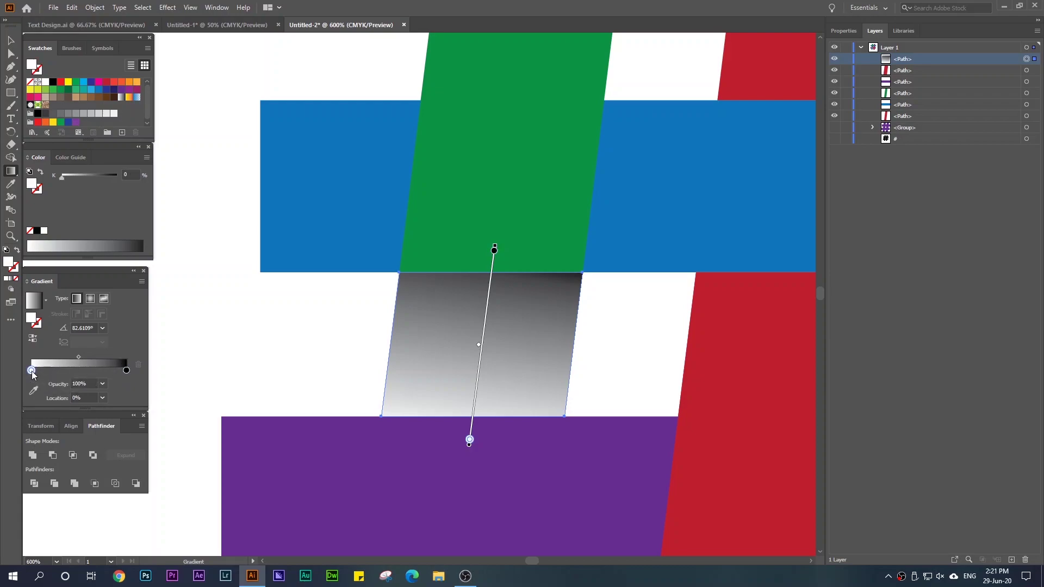
double_click(126, 370)
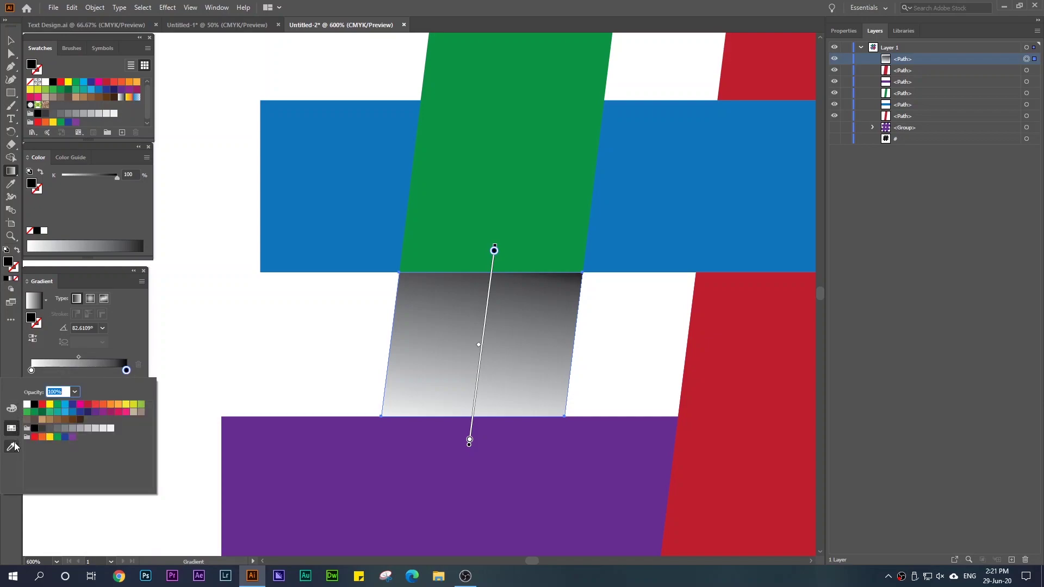
left_click(12, 446)
left_click(523, 177)
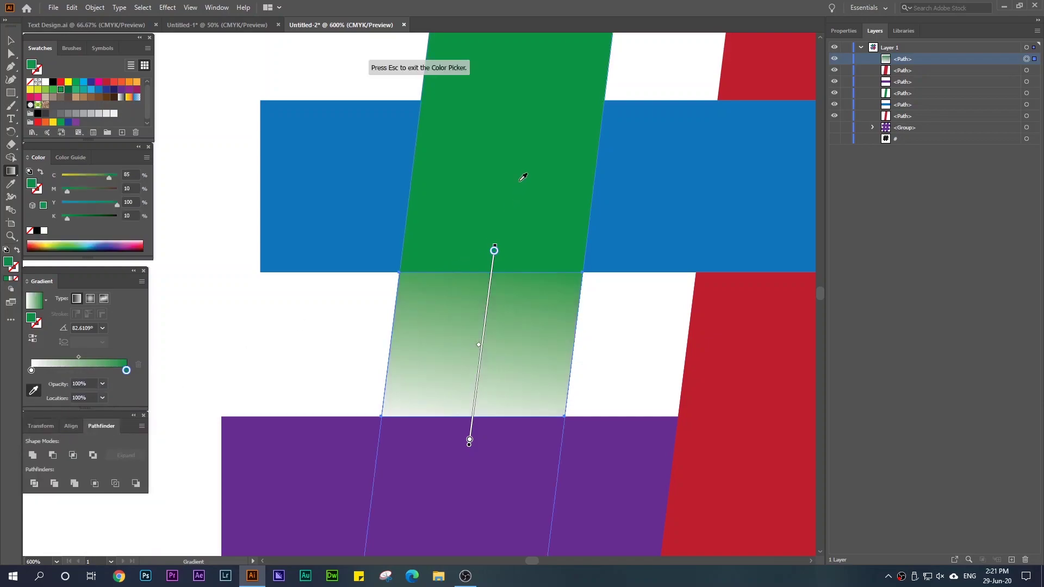
left_click(31, 370)
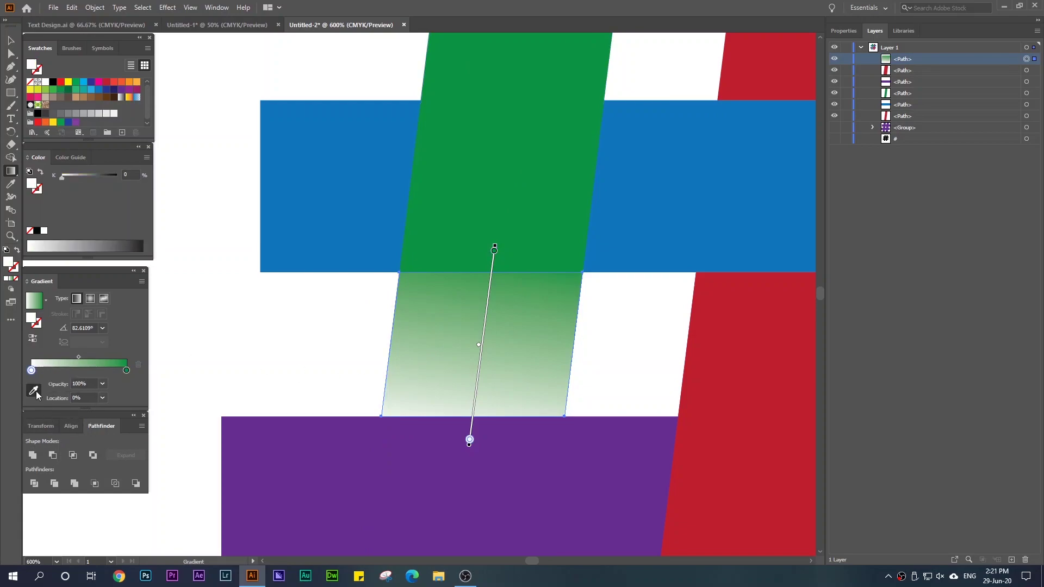
double_click(31, 370)
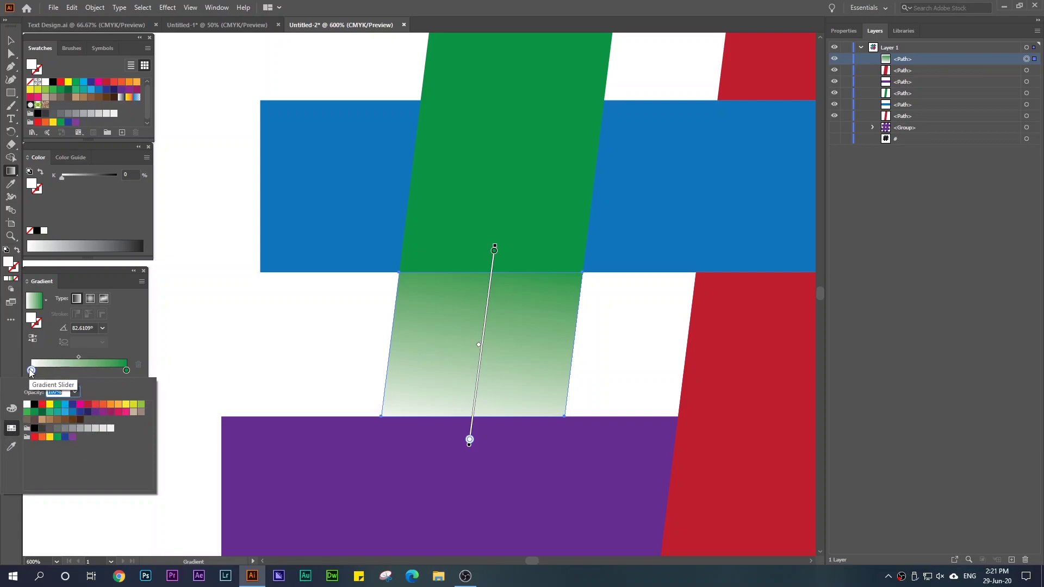
left_click(12, 447)
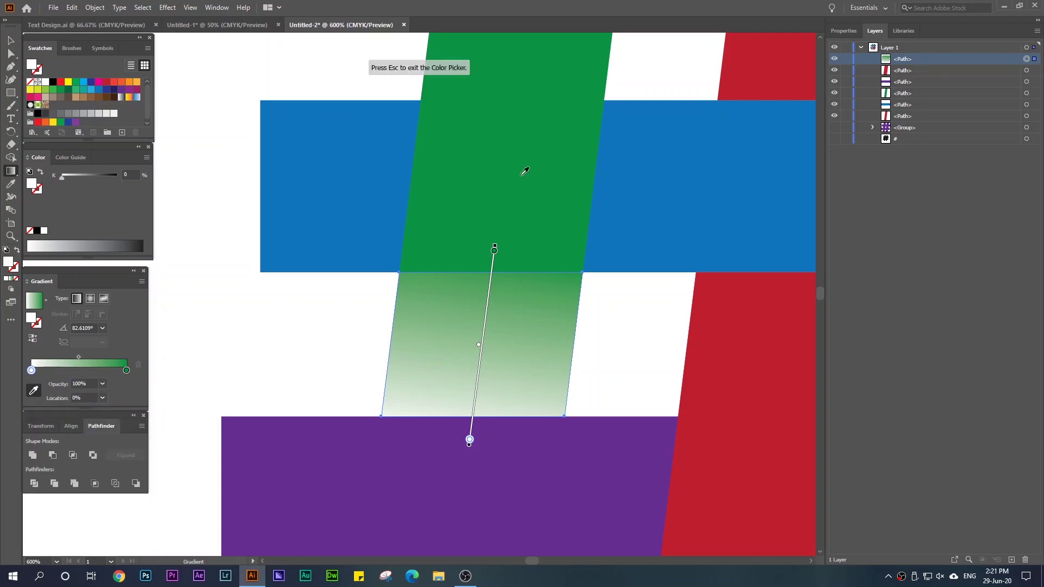
left_click(525, 167)
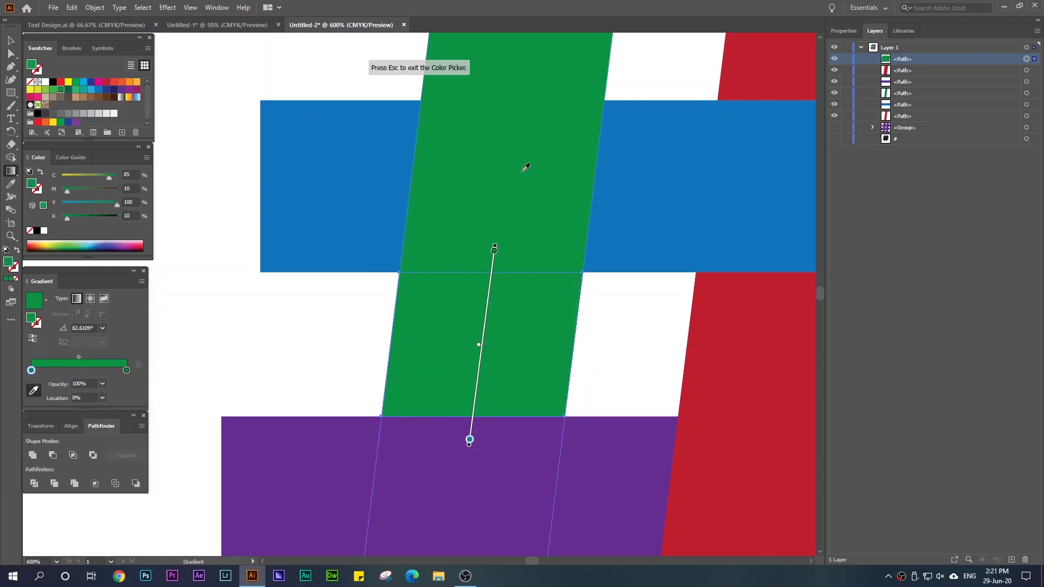
Darken the gradient's start stop green.
left_click(126, 370)
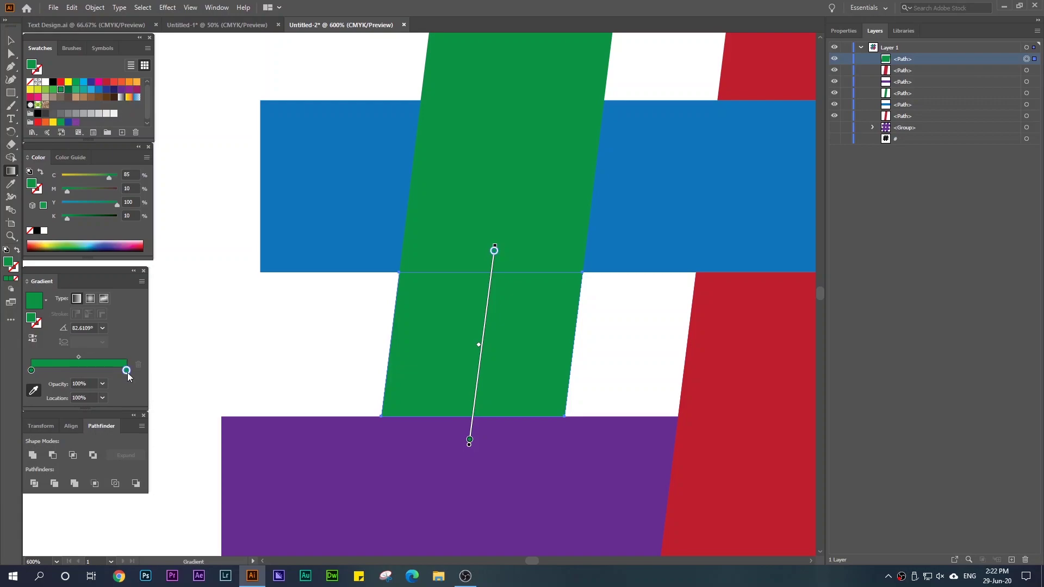
left_click(31, 370)
left_click_drag(70, 220, 105, 220)
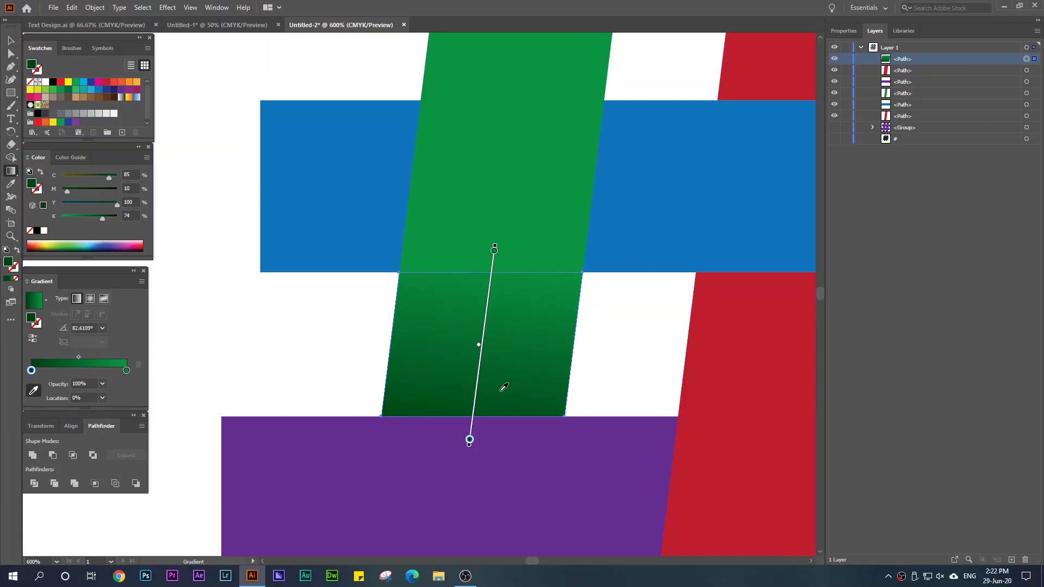
Move the gradient midpoint toward the start stop, to about 24%.
left_click(11, 39)
left_click(197, 74)
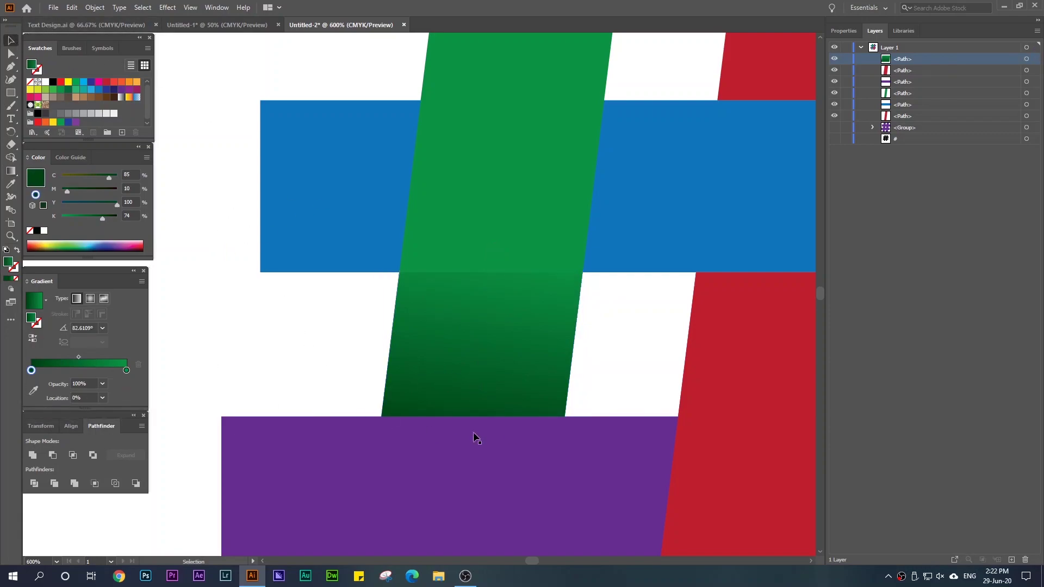
left_click(476, 336)
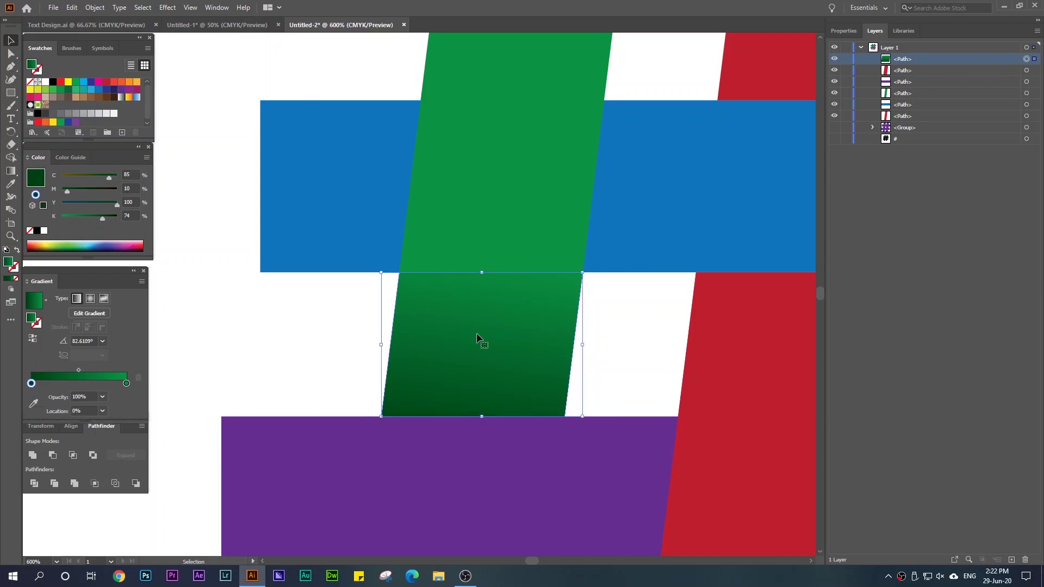
left_click_drag(80, 367, 60, 370)
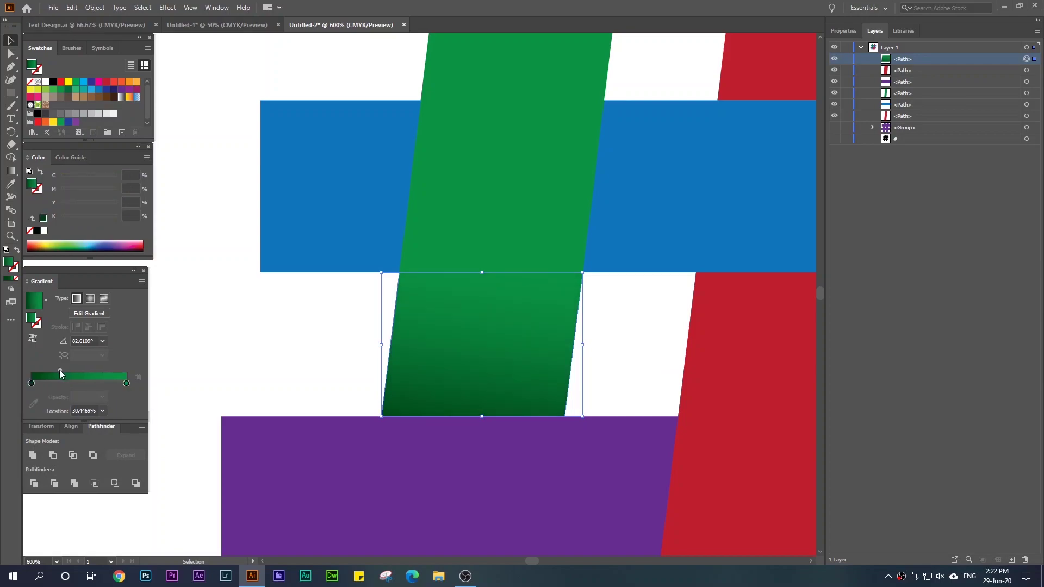
left_click(78, 411)
left_click_drag(85, 411, 92, 411)
left_click(204, 368)
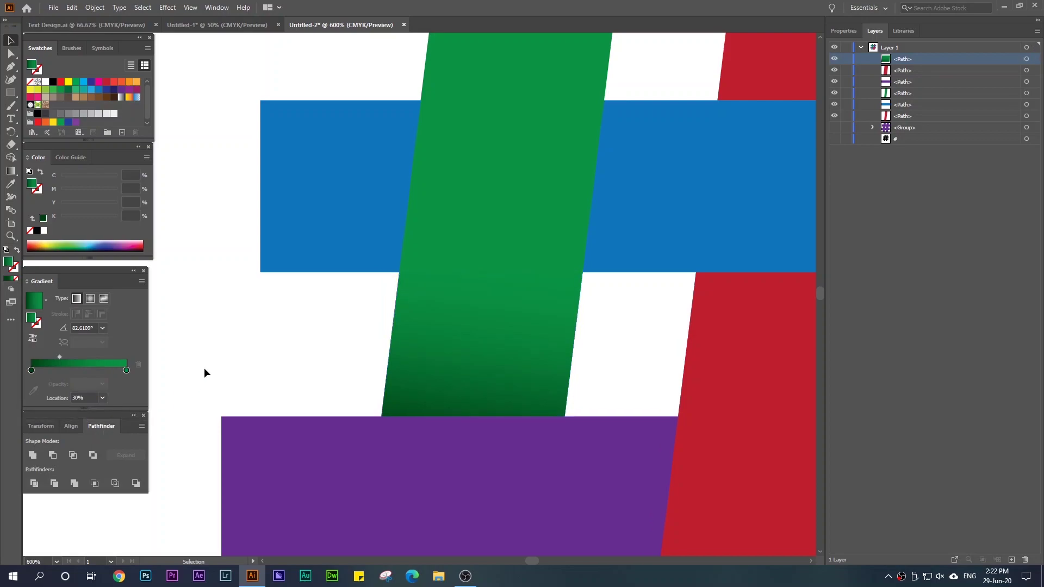
left_click(511, 288)
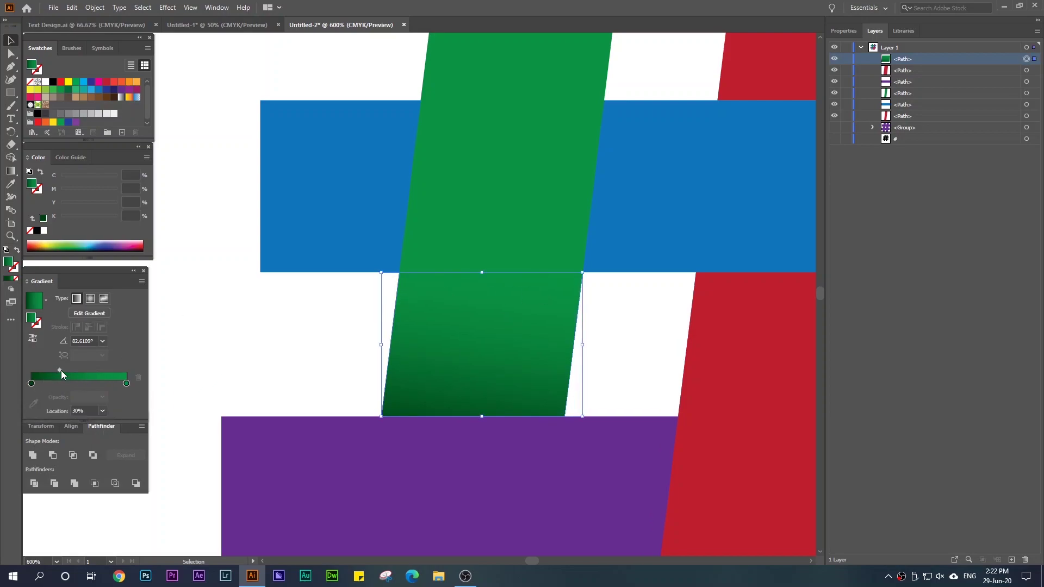
left_click_drag(60, 369, 54, 370)
left_click(199, 348)
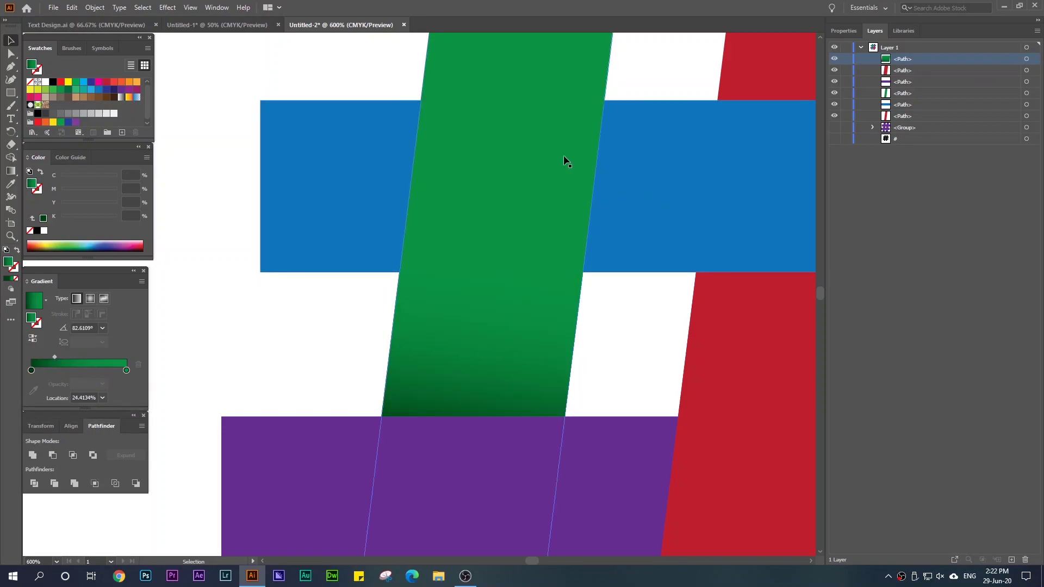
Set the dark stop's black to 85, then Alt-drag a copy of the piece below the purple bar.
scroll(164, 198, "down", 3)
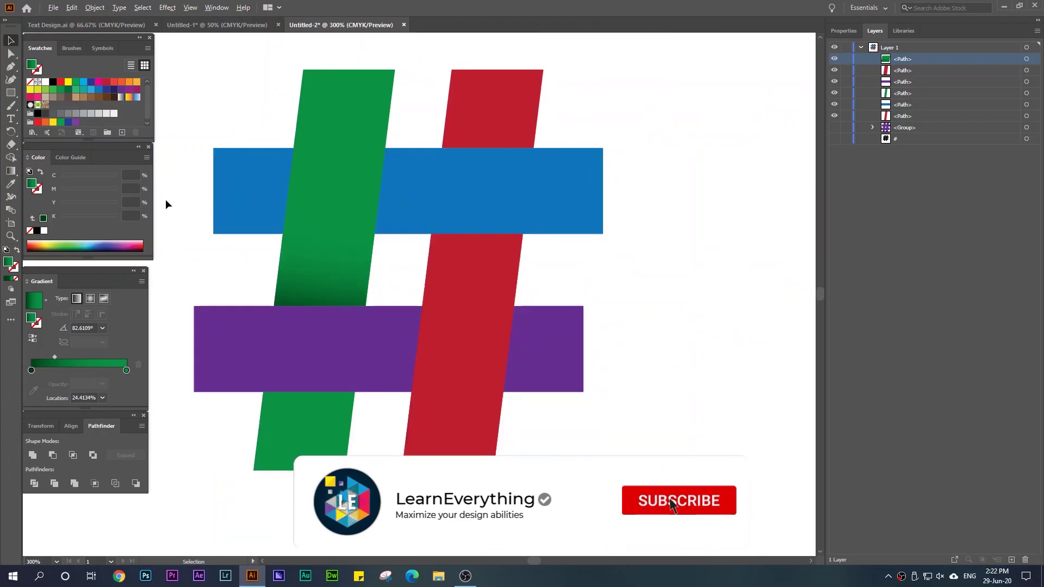
left_click_drag(276, 262, 402, 261)
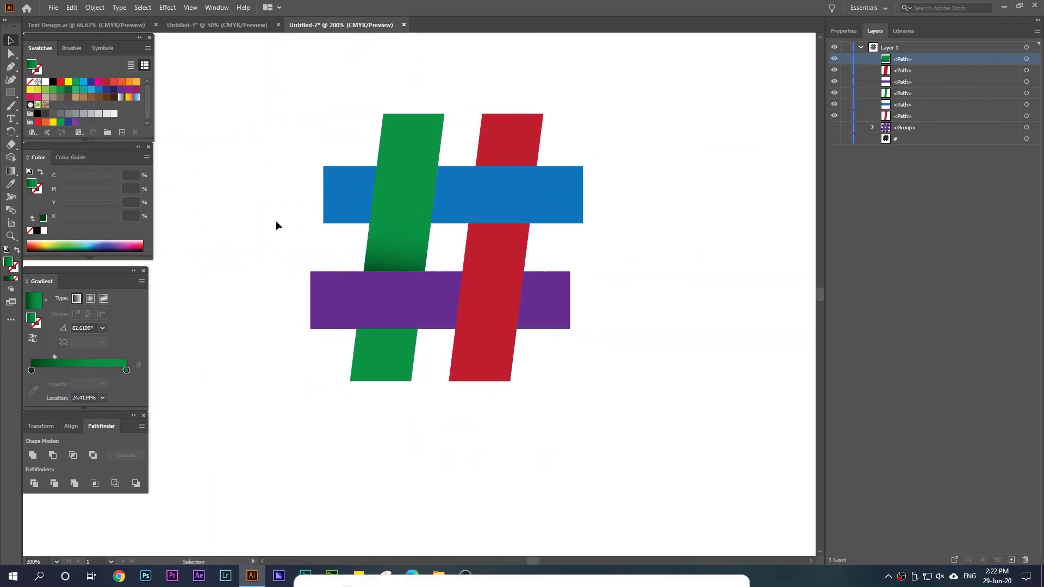
scroll(312, 244, "up", 2)
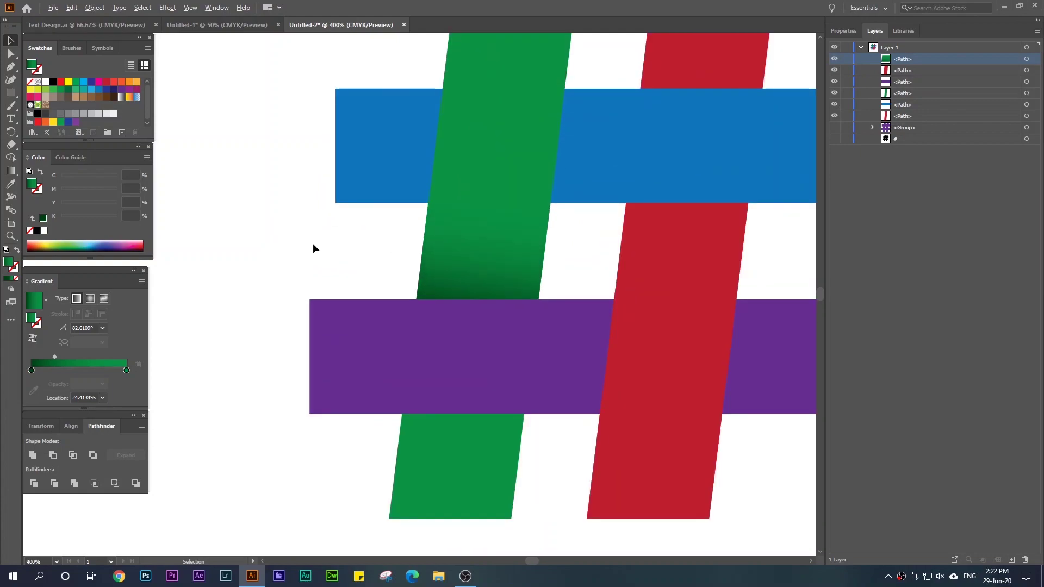
left_click_drag(577, 250, 496, 277)
left_click(415, 315)
left_click(31, 382)
left_click_drag(103, 218, 106, 217)
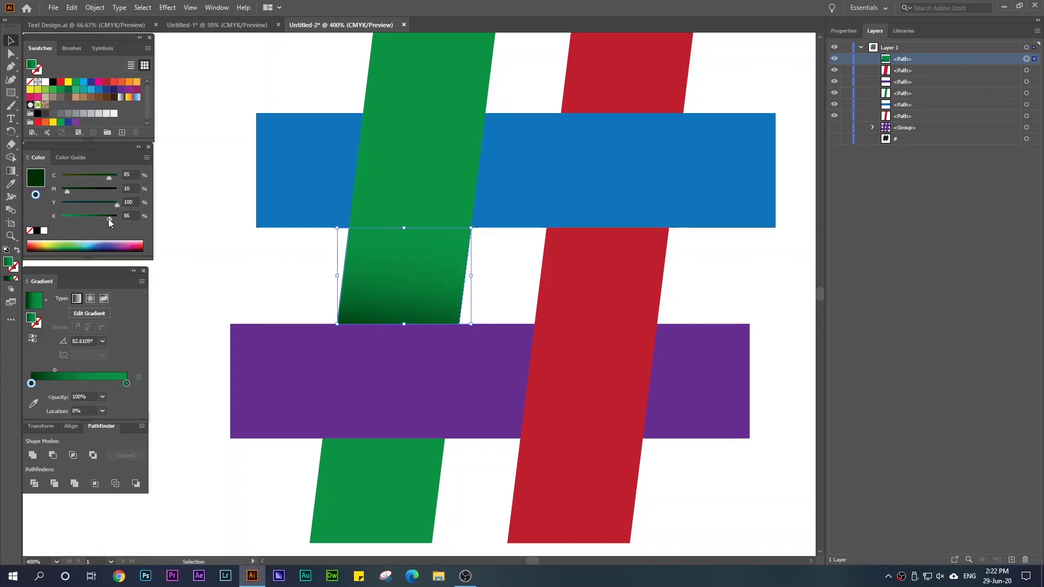
left_click(195, 231)
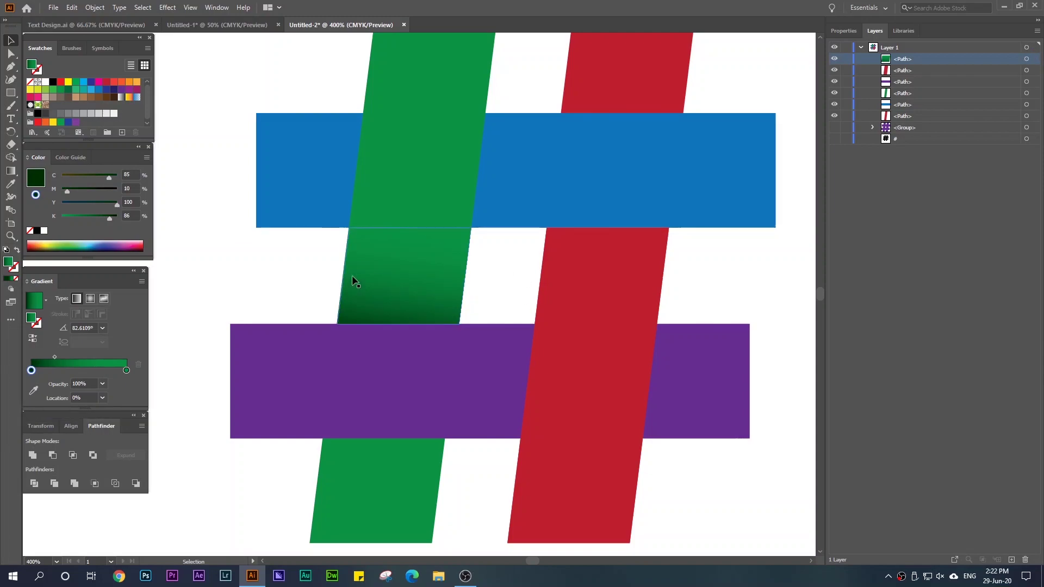
scroll(259, 247, "down", 1)
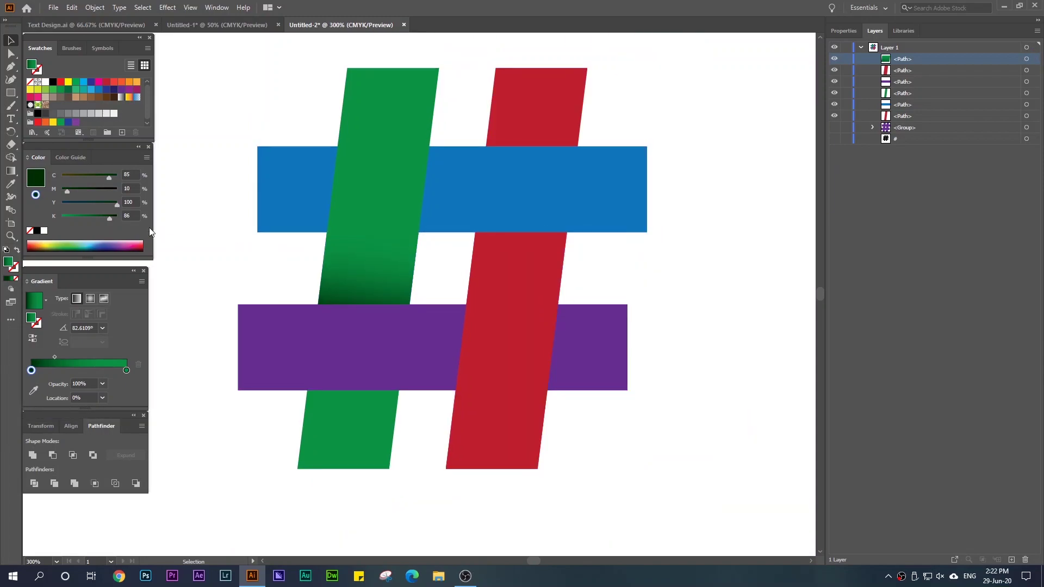
type("85")
left_click(362, 284)
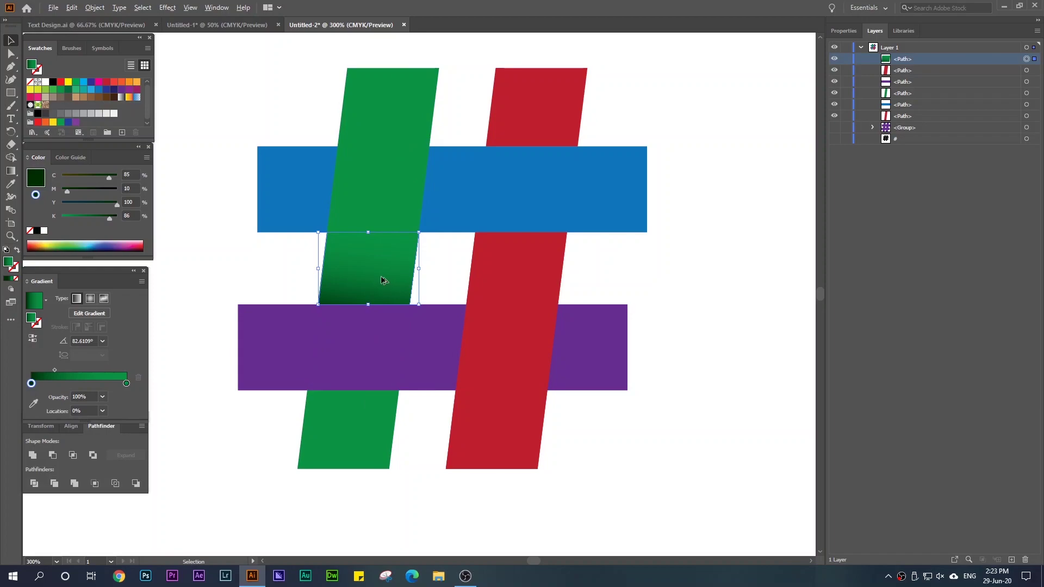
left_click_drag(373, 275, 355, 430)
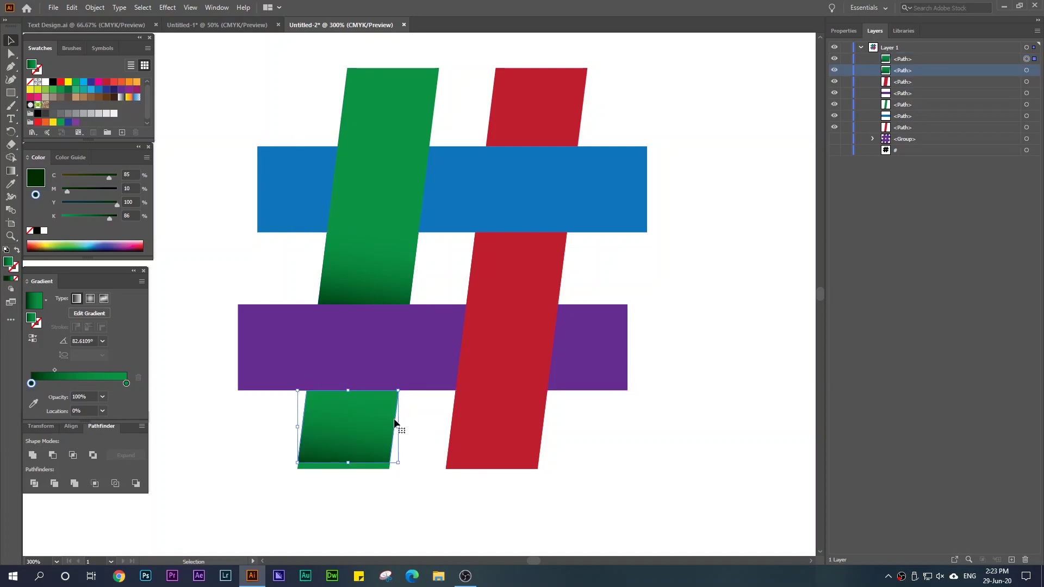
Reflect the lower green copy vertically so its dark end meets the purple bar.
right_click(367, 410)
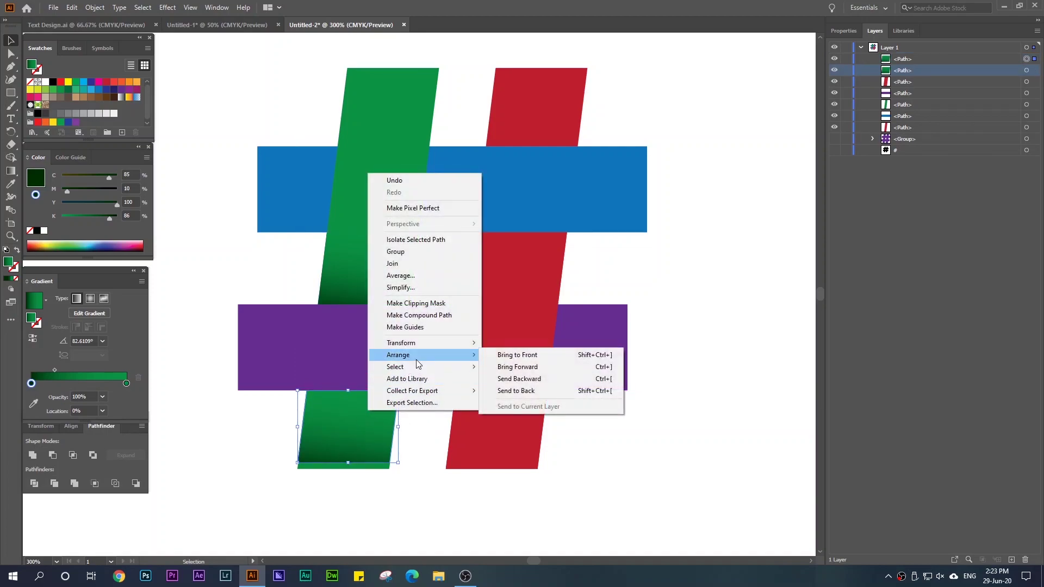
mouse_move(416, 344)
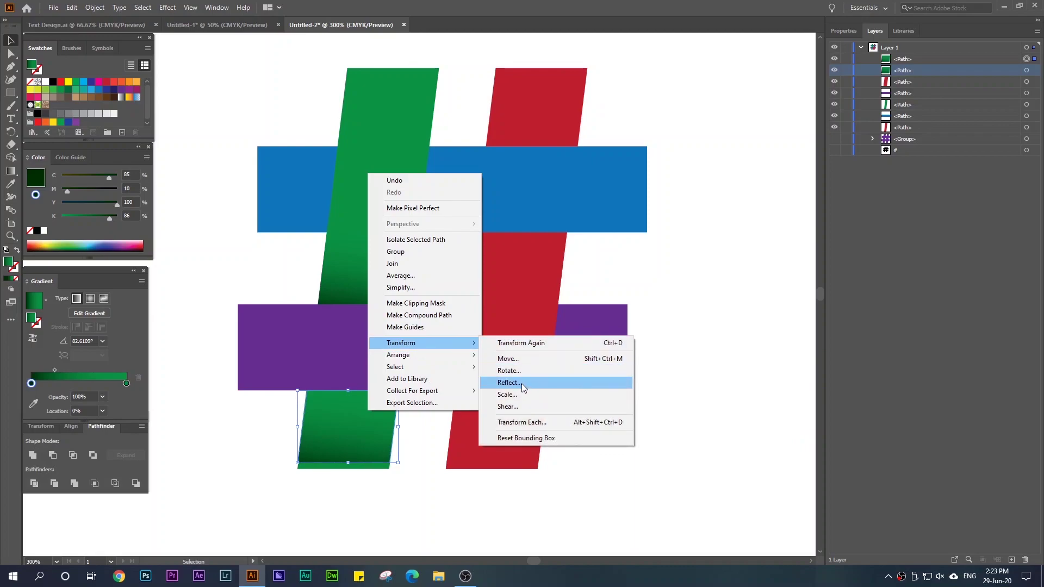
left_click(521, 383)
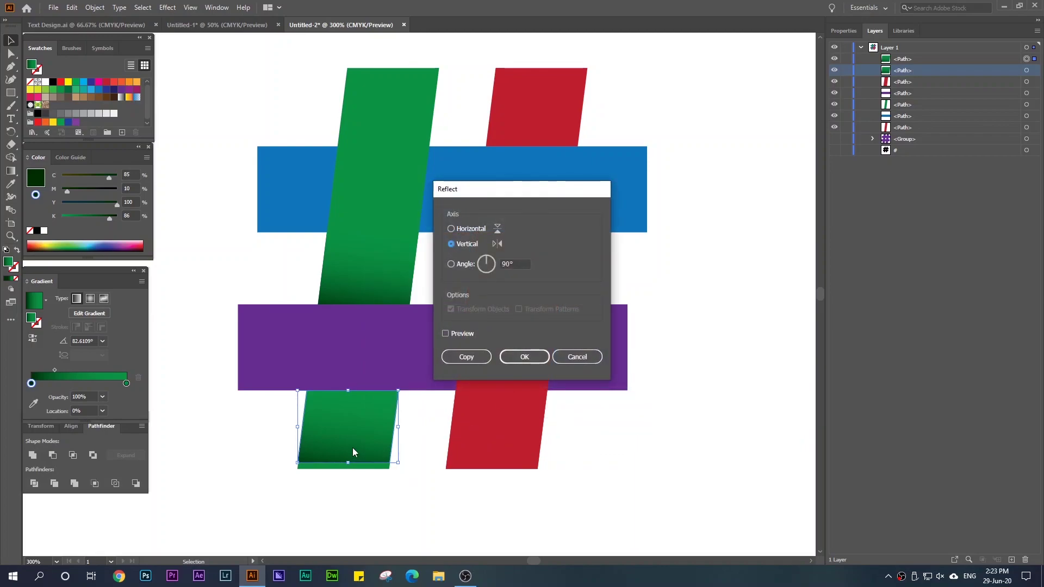
left_click(484, 232)
left_click(525, 357)
right_click(322, 418)
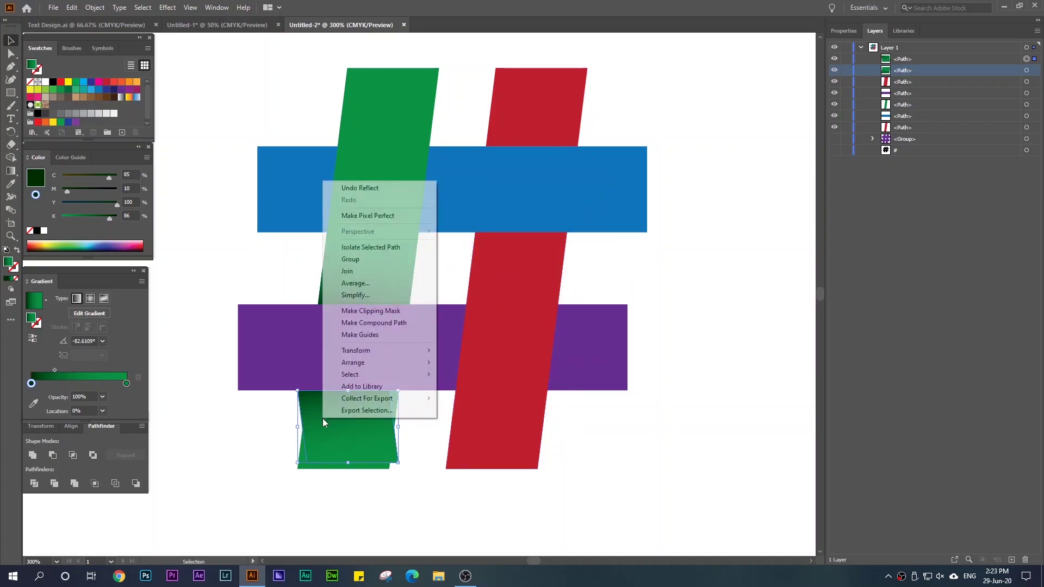
mouse_move(381, 350)
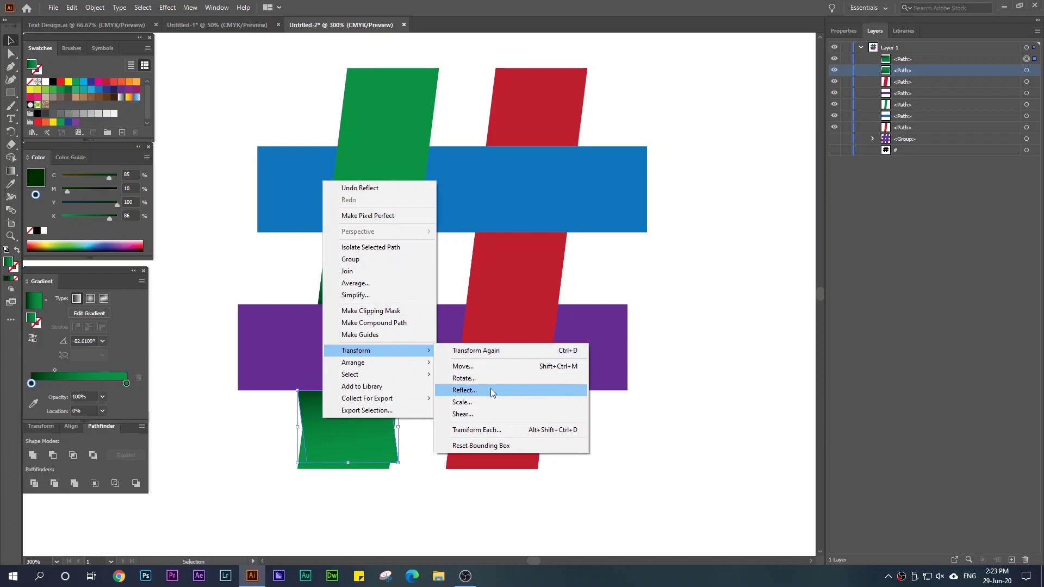
left_click(490, 389)
left_click(468, 244)
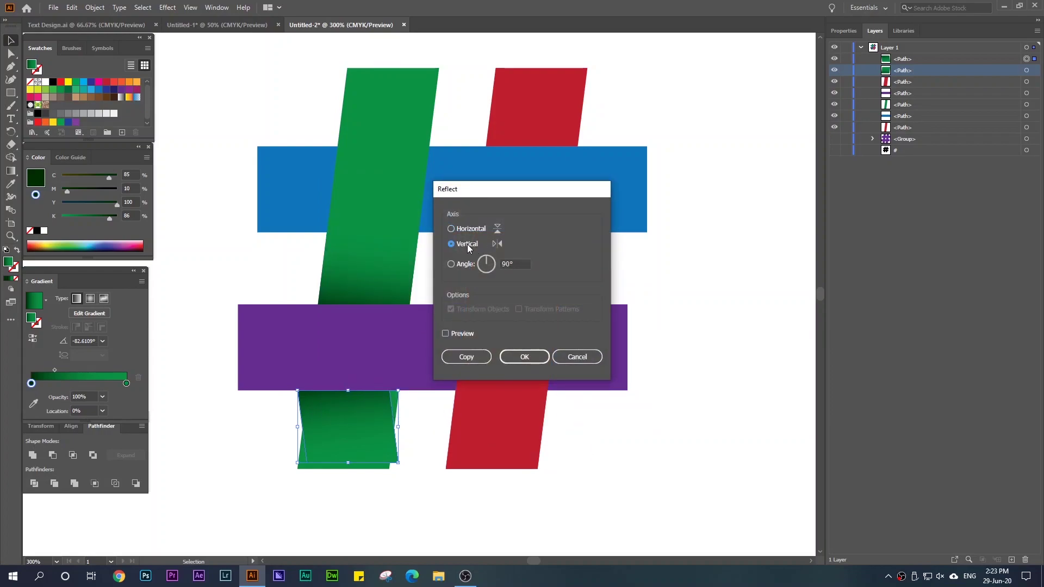
left_click(530, 352)
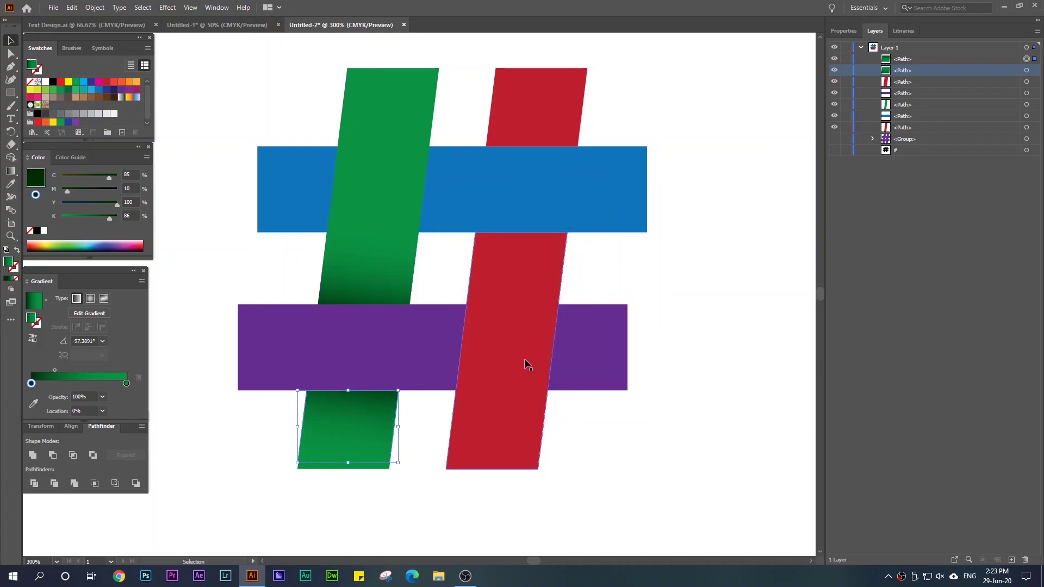
left_click(400, 518)
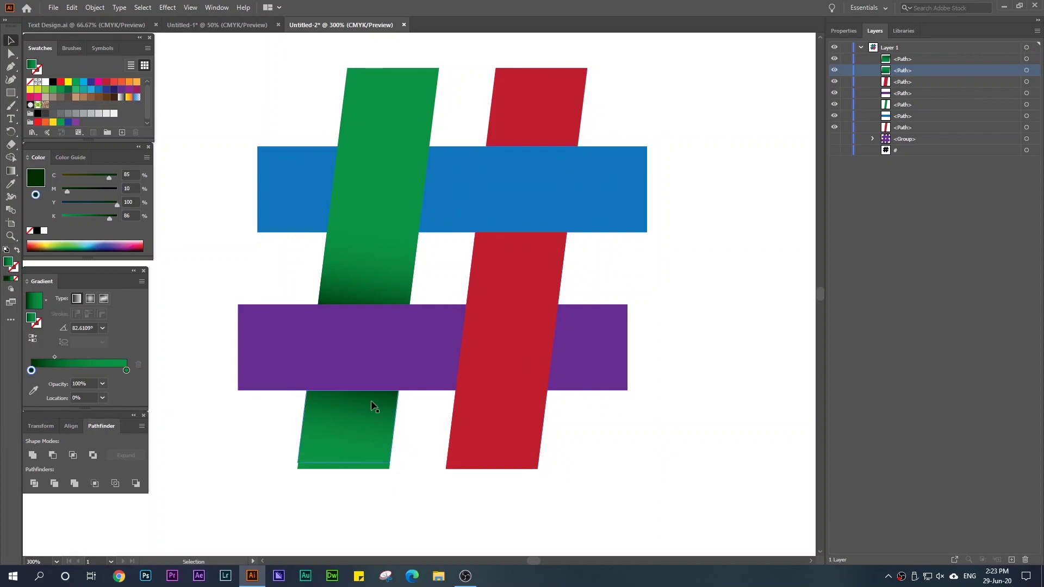
Nudge the flipped copy flush against the purple bar.
scroll(354, 468, "up", 3)
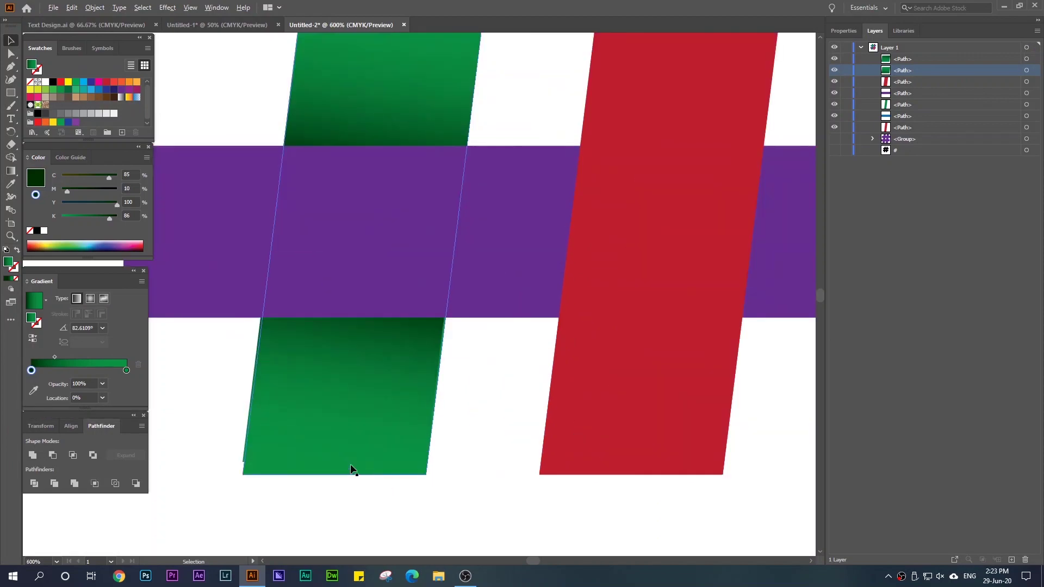
left_click(309, 415)
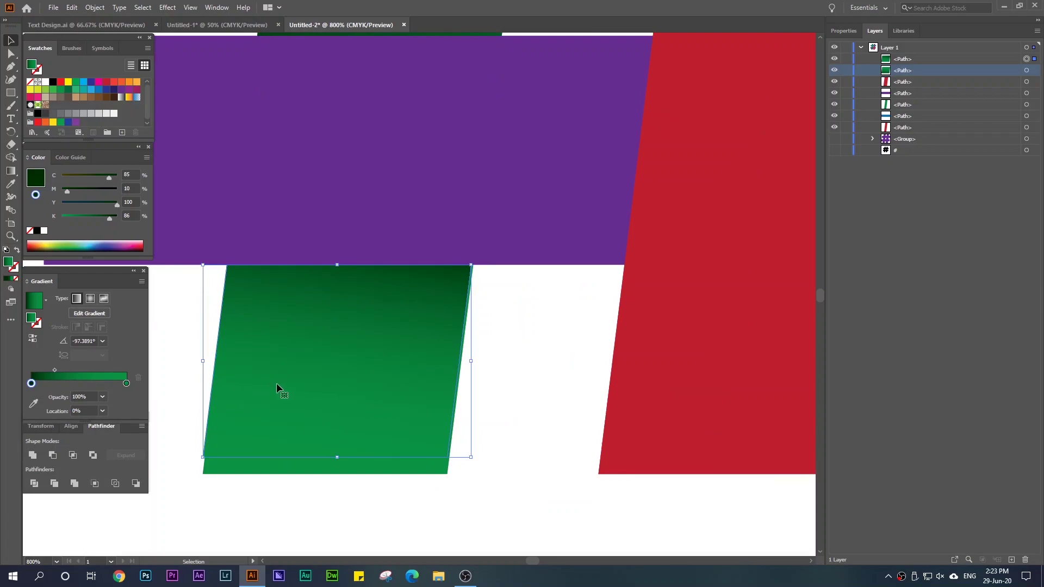
scroll(276, 383, "up", 1)
left_click_drag(314, 290, 317, 289)
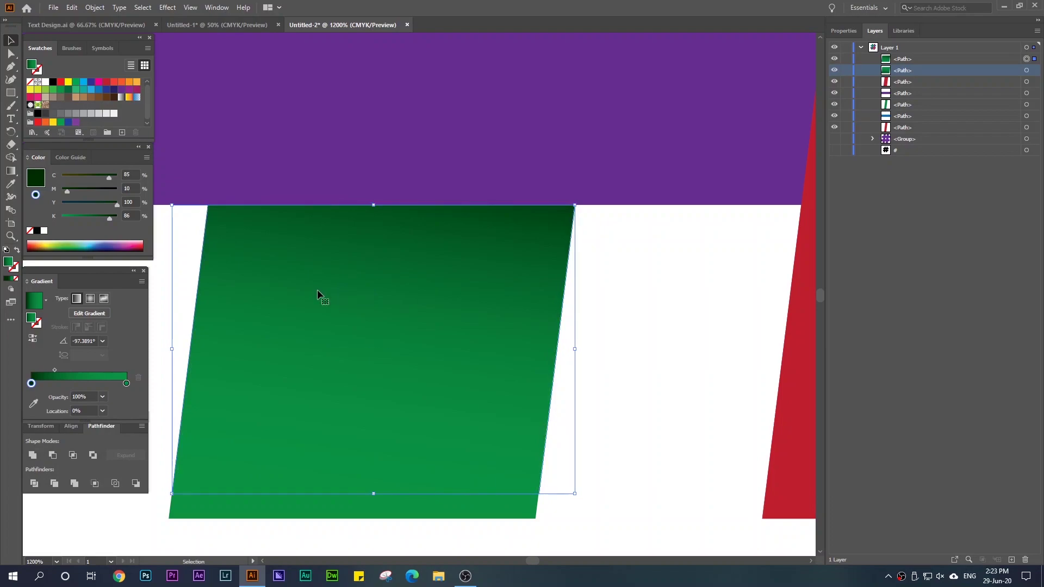
scroll(333, 186, "up", 3)
scroll(508, 277, "down", 6)
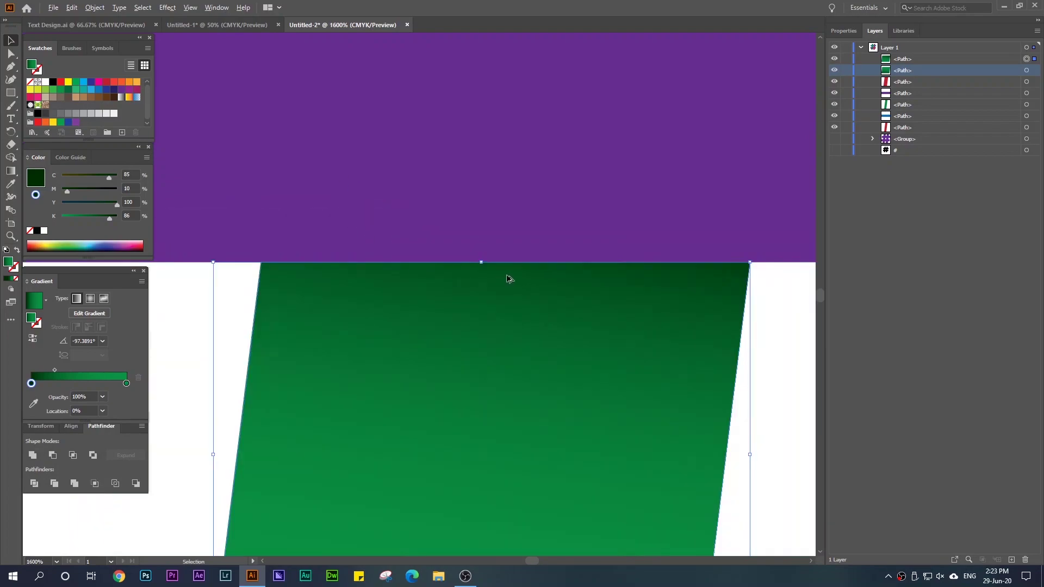
Shift the bottom copy's gradient midpoint to about 31%.
left_click(308, 335)
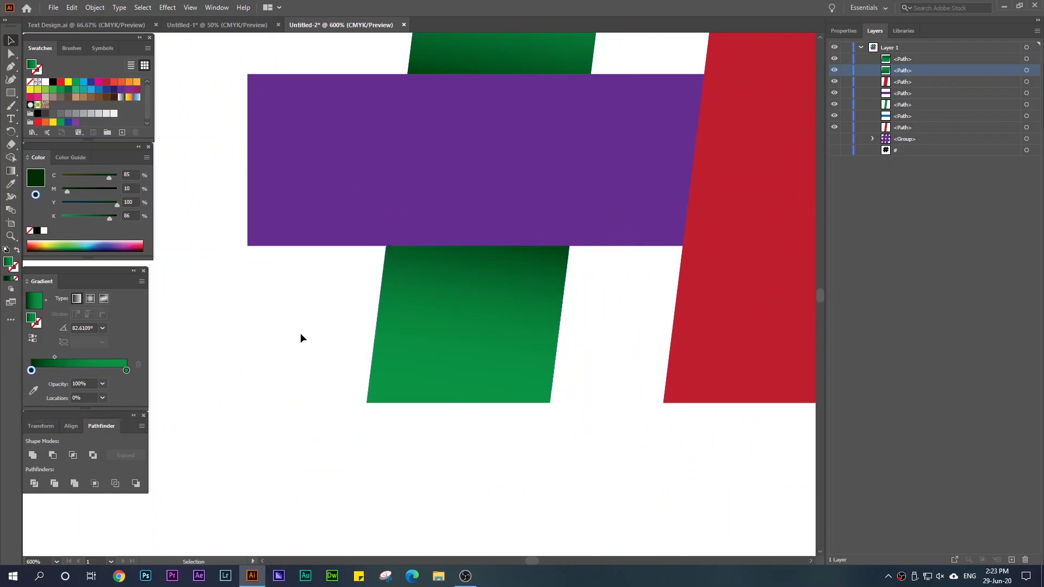
scroll(291, 334, "down", 2)
left_click(387, 322)
scroll(386, 321, "down", 2)
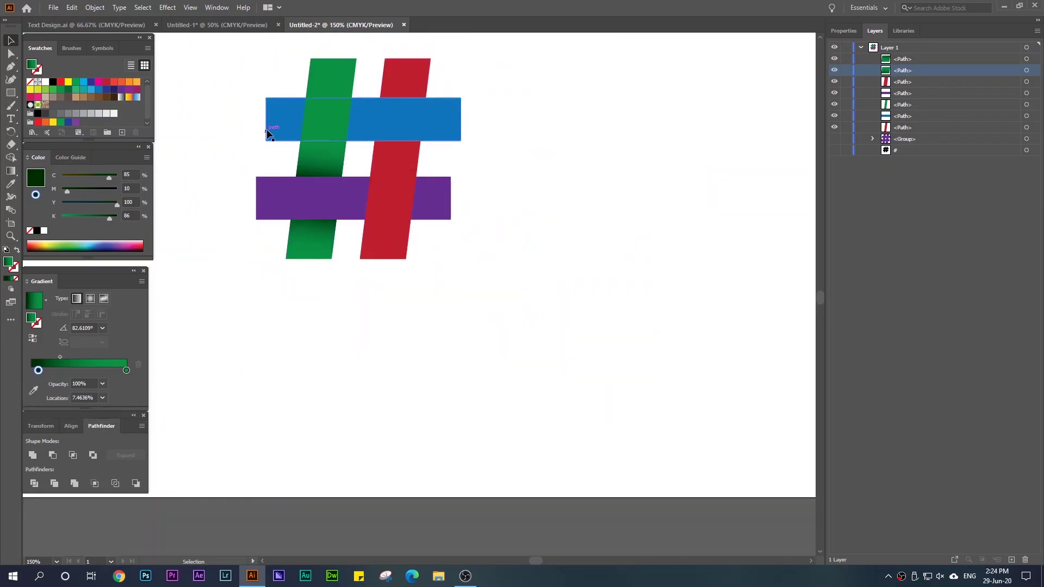
left_click_drag(269, 133, 310, 204)
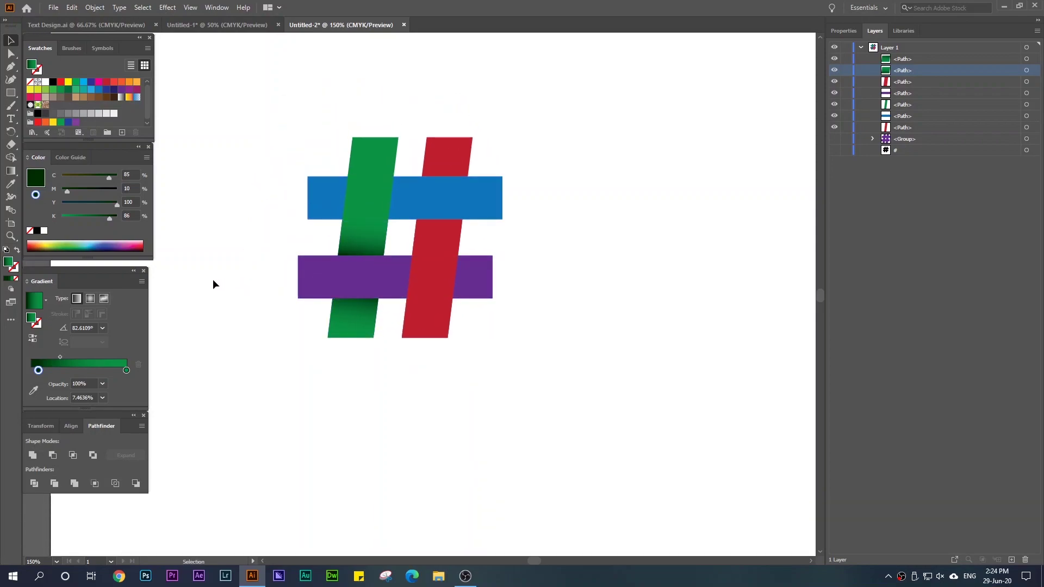
left_click(338, 309)
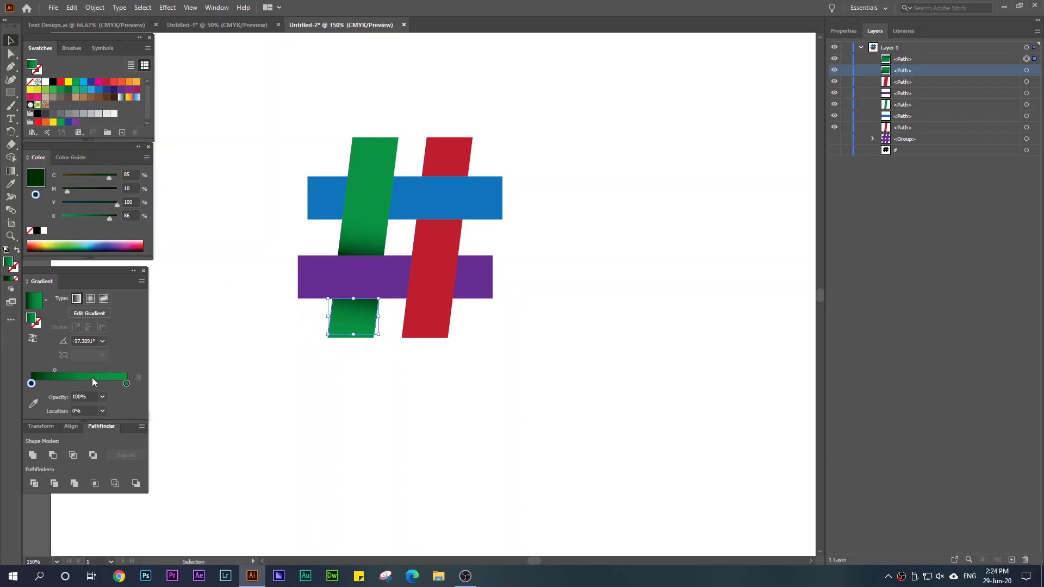
left_click_drag(57, 369, 64, 370)
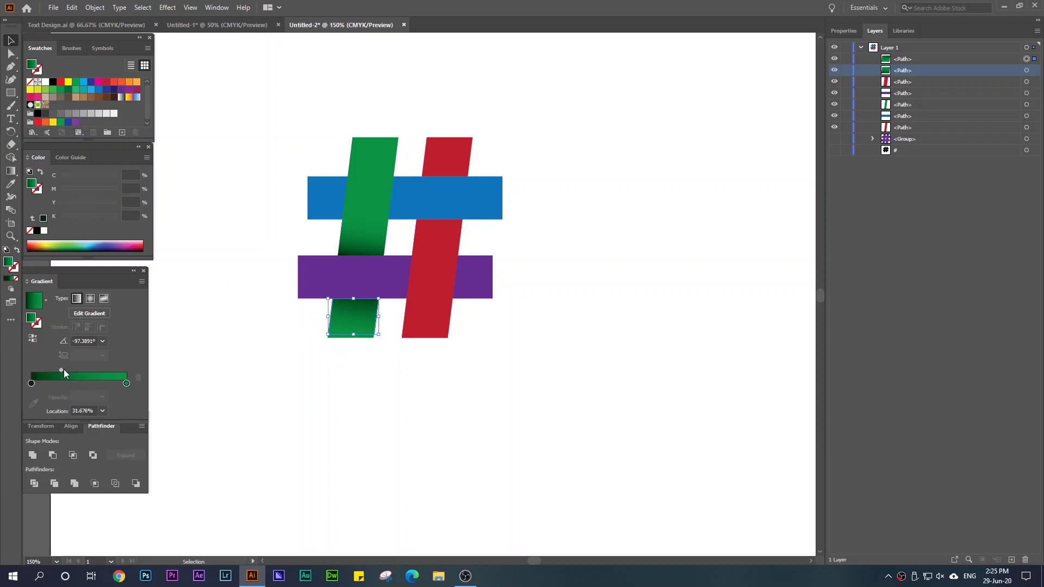
left_click(336, 409)
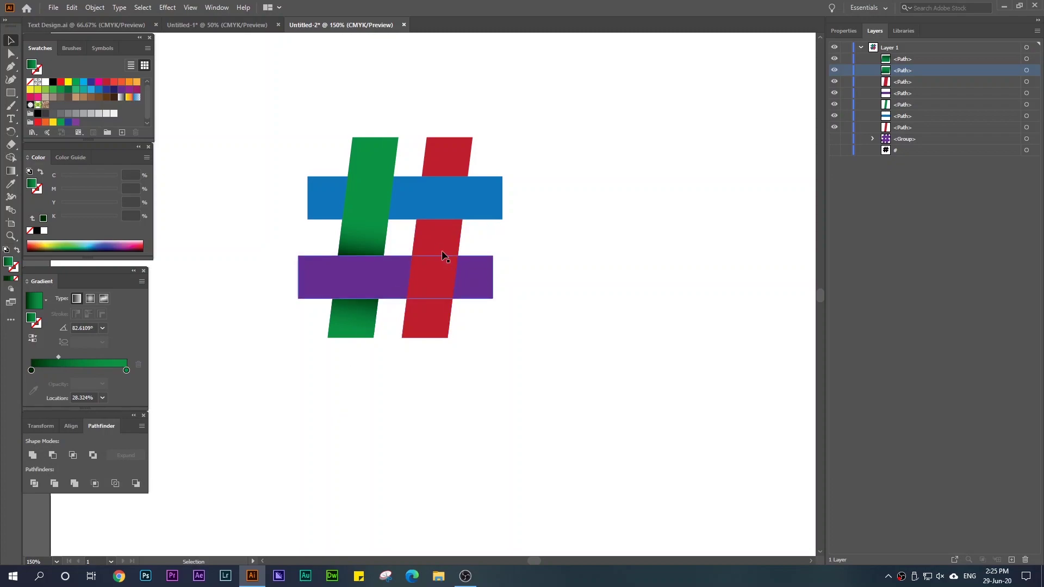
Alt-drag a duplicate of the bottom green piece up toward the red stripe.
scroll(419, 212, "up", 1)
scroll(419, 212, "down", 1)
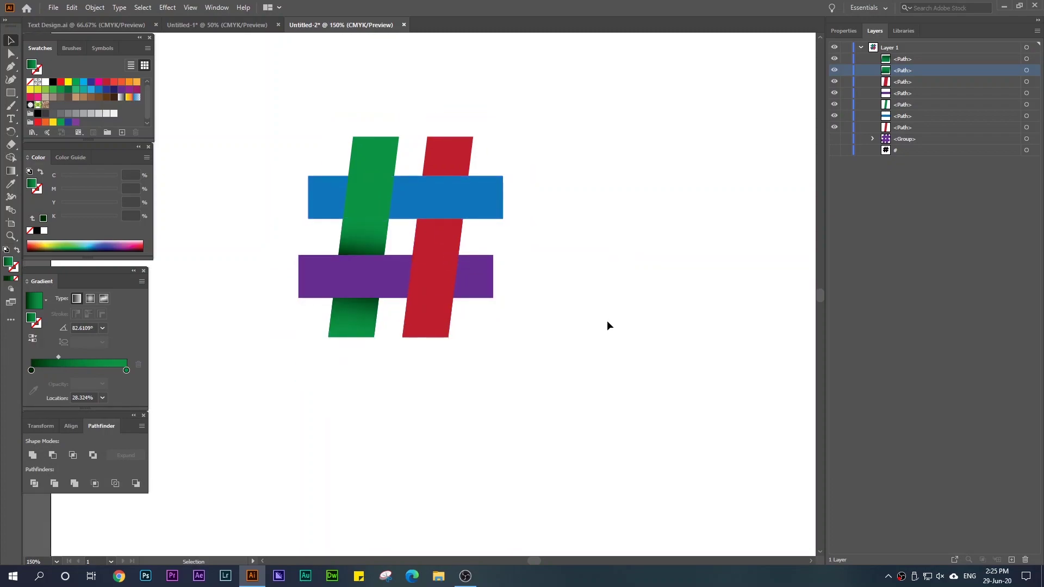
left_click(353, 240)
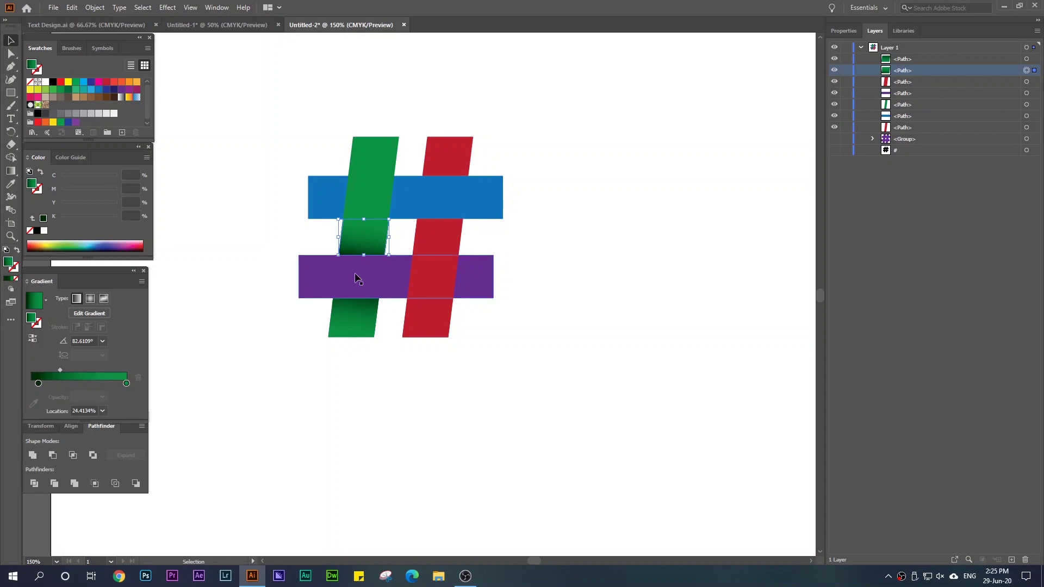
left_click(361, 318)
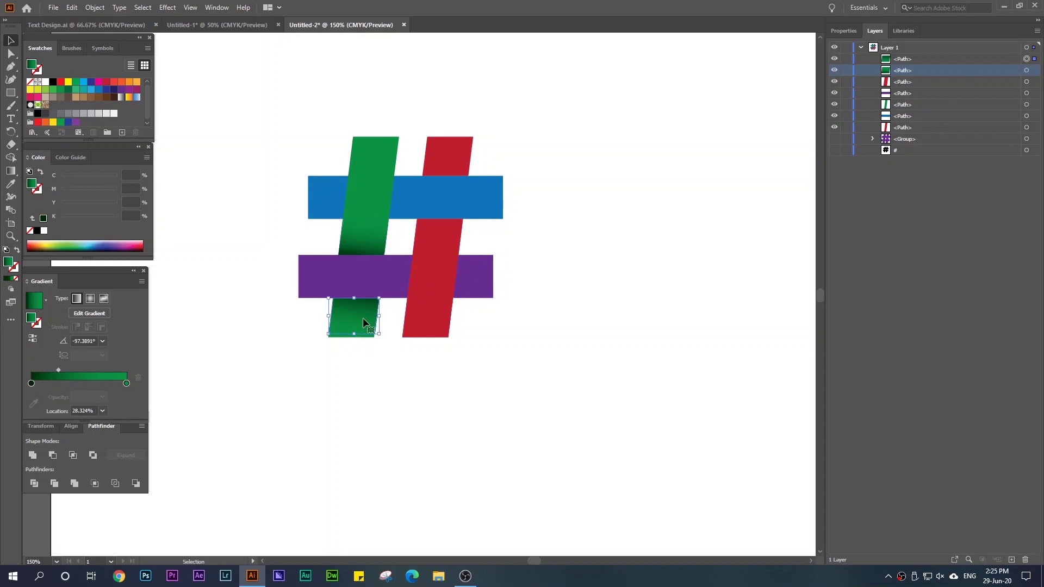
left_click_drag(350, 315, 436, 239)
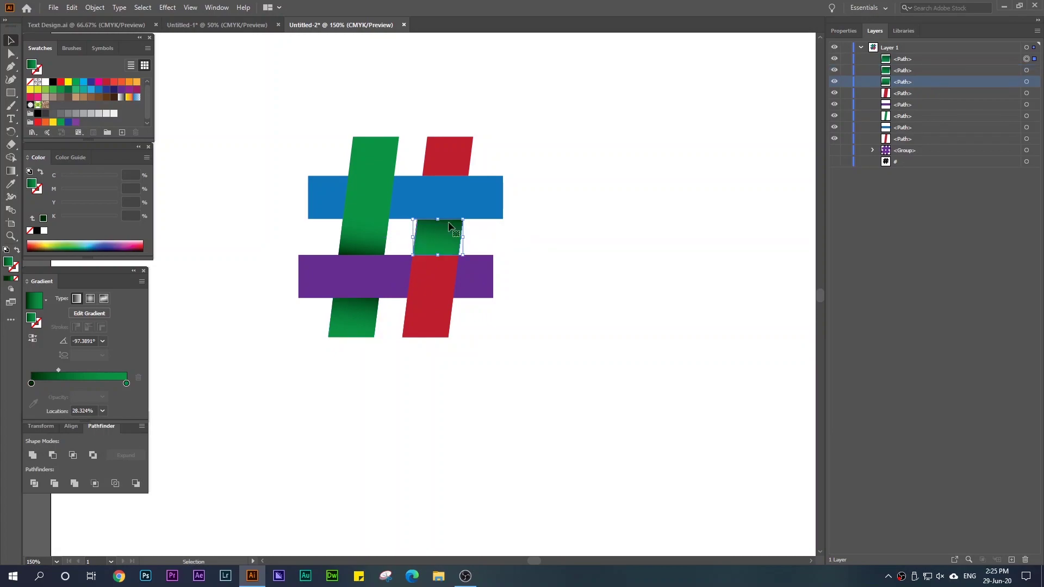
Sample the red stripe's colour into the copied piece's gradient end stop.
scroll(449, 211, "up", 2)
scroll(448, 212, "up", 2)
left_click(636, 319)
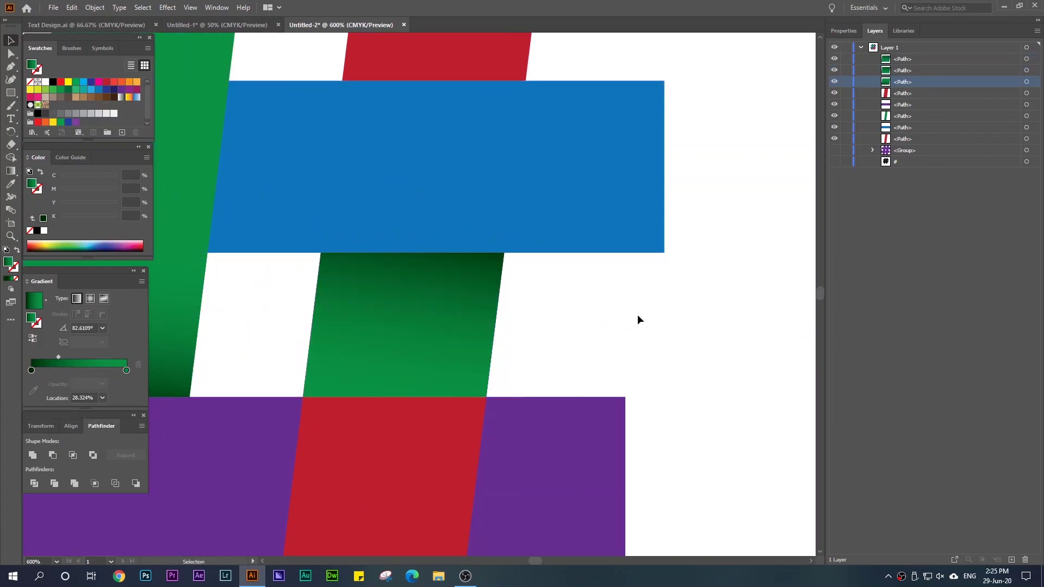
left_click(469, 316)
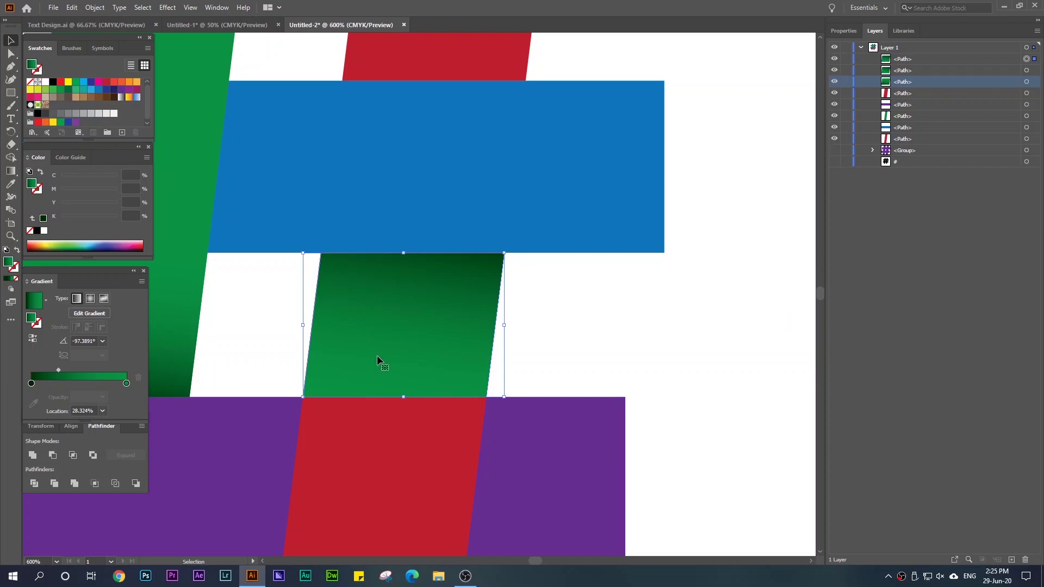
left_click(126, 384)
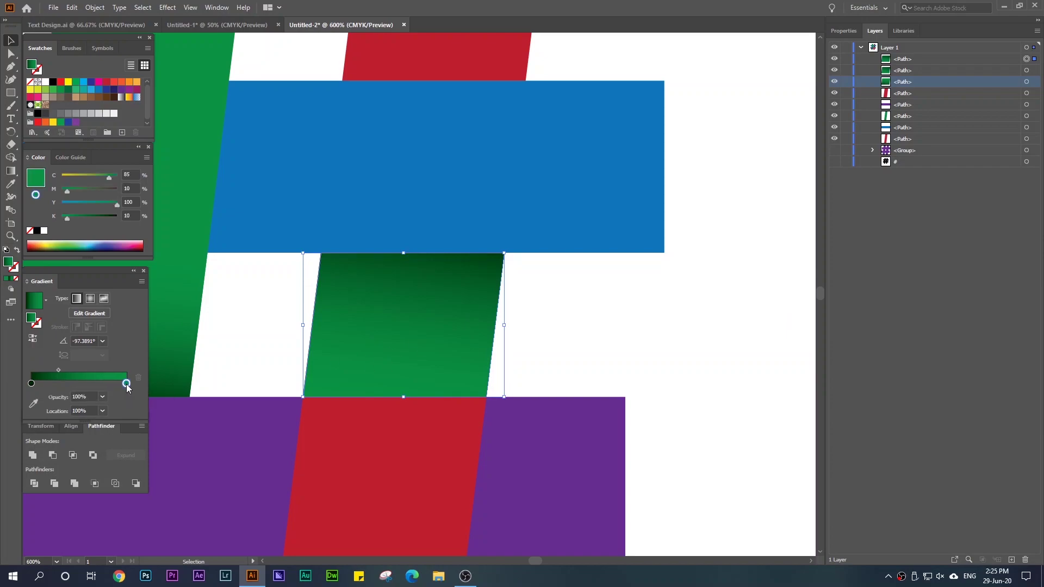
double_click(126, 384)
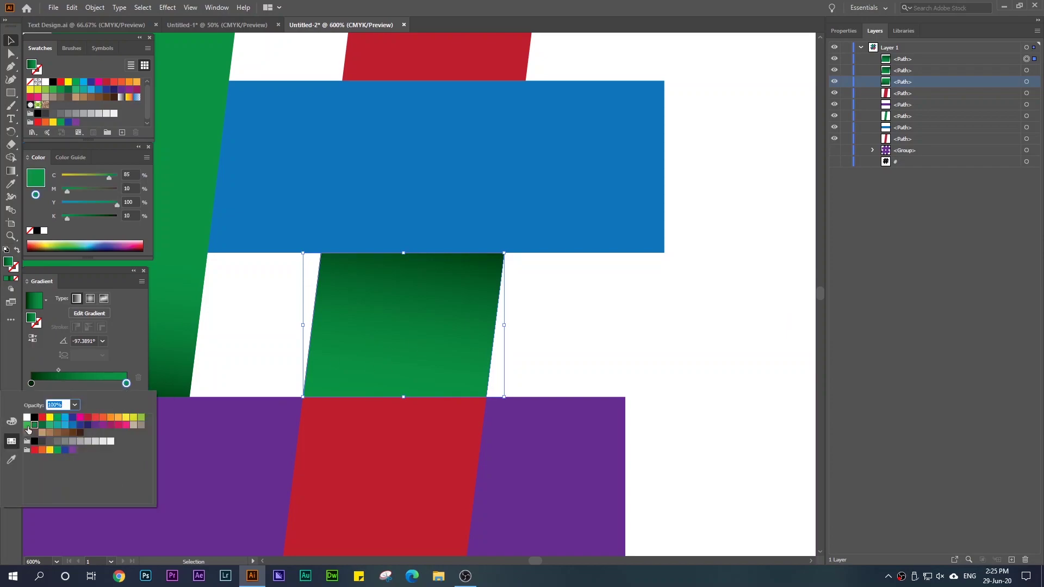
left_click(12, 459)
left_click(357, 455)
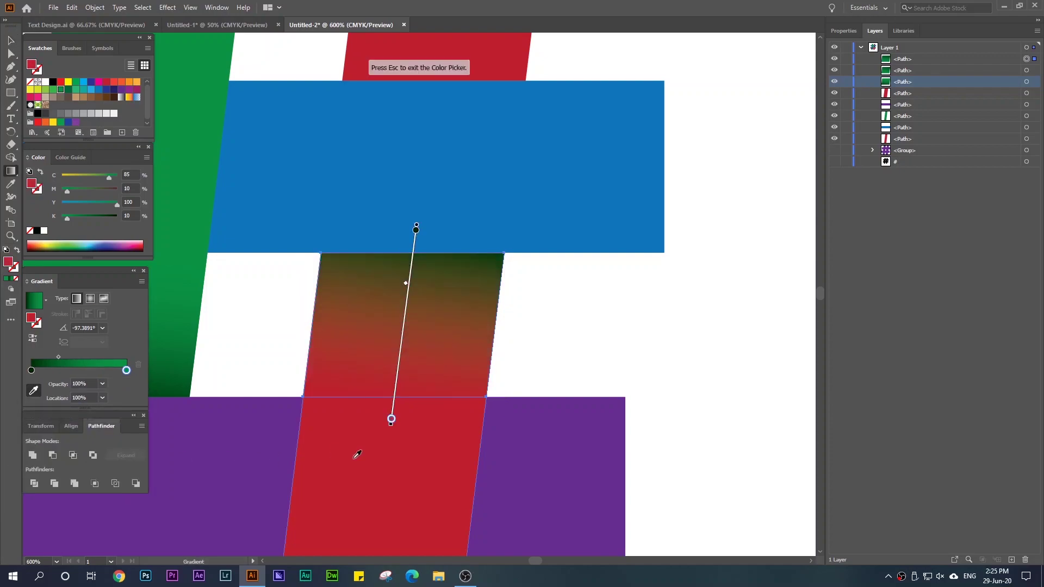
Make the start stop red as well and darken it to 85 black.
left_click(31, 370)
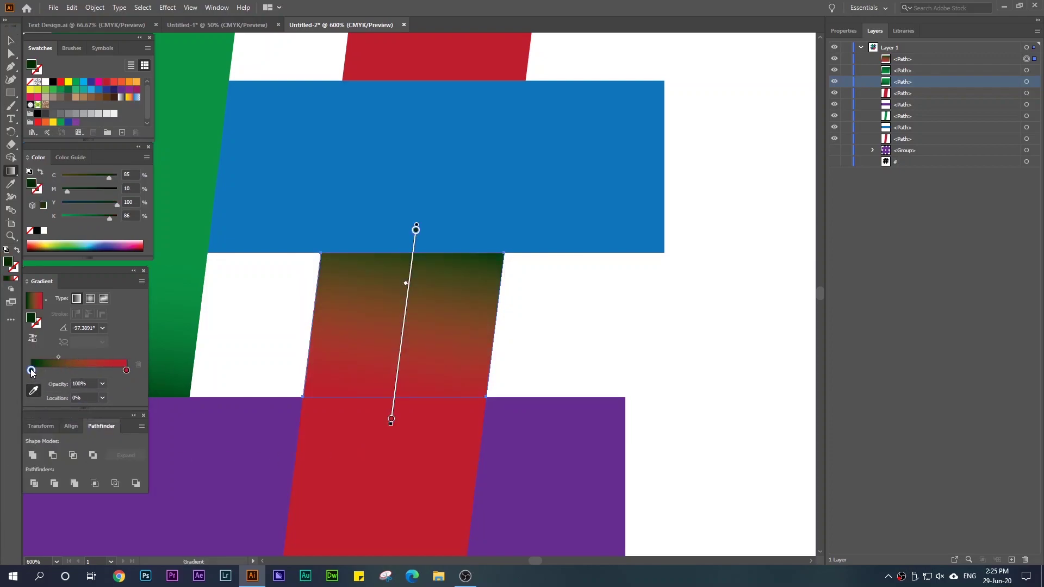
double_click(31, 370)
left_click(10, 444)
left_click(349, 475)
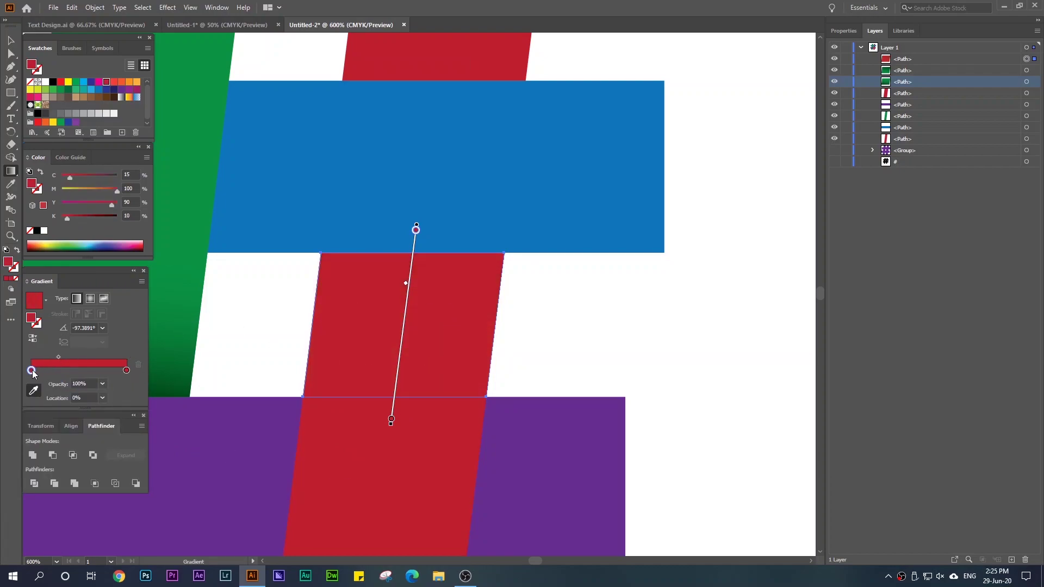
left_click_drag(68, 220, 82, 220)
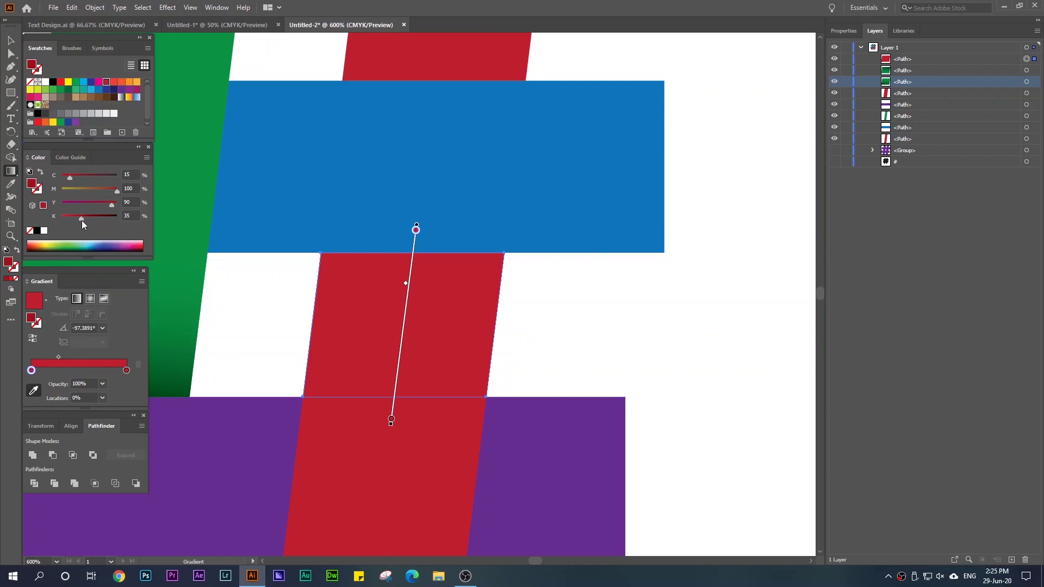
left_click(134, 217)
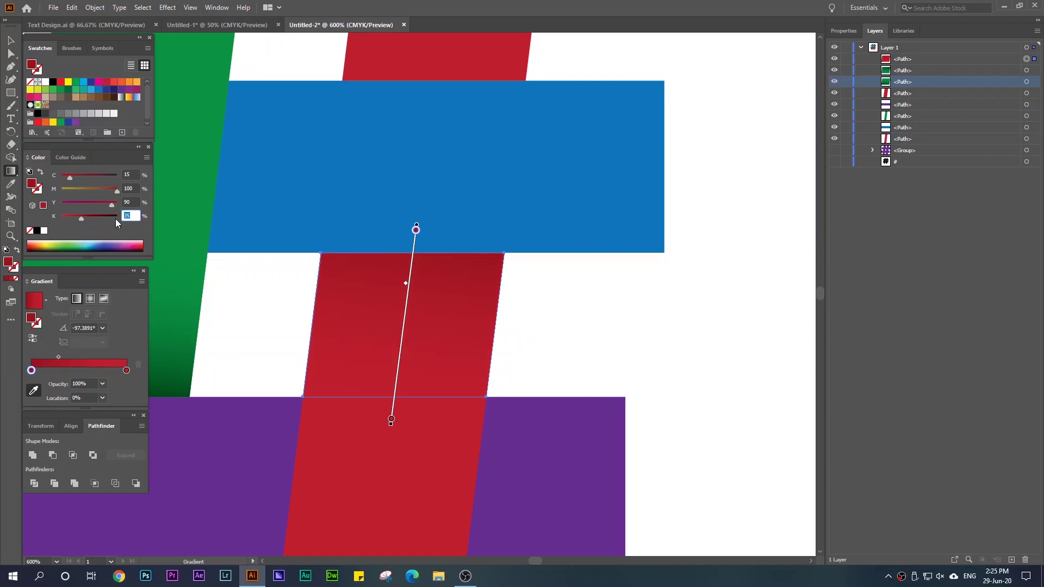
key("Return")
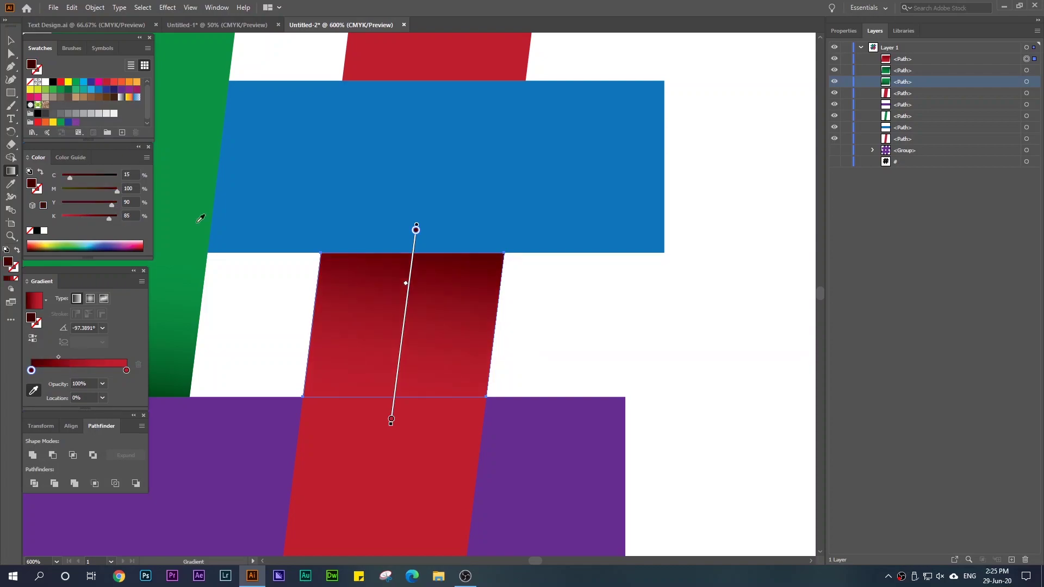
left_click(11, 41)
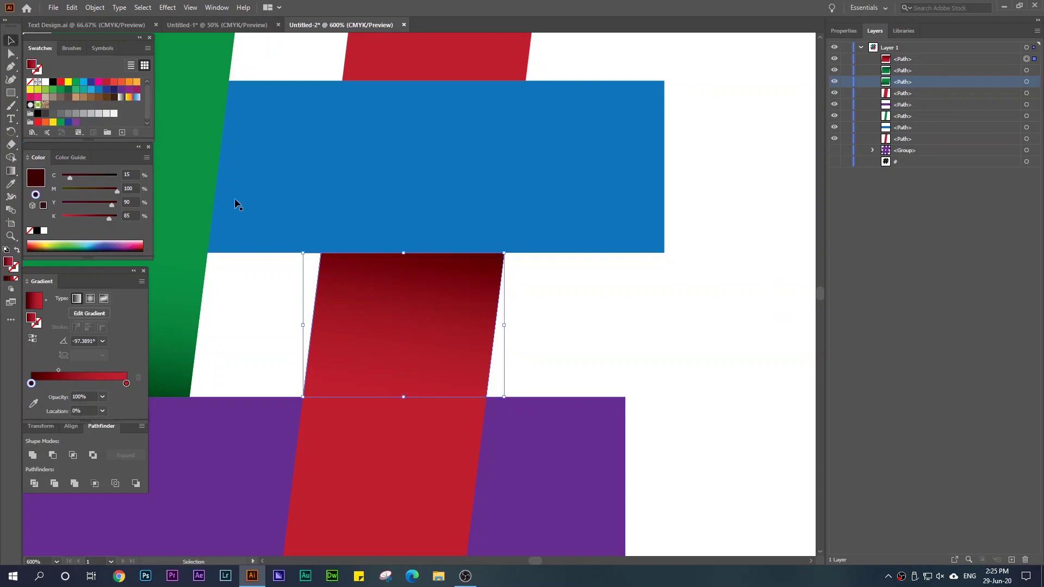
left_click(653, 315)
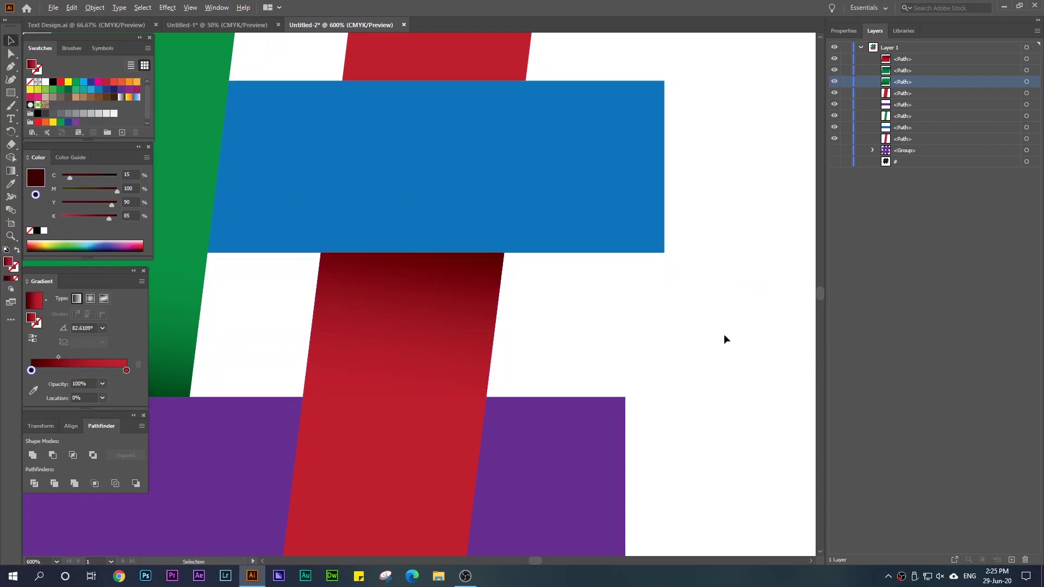
Alt-drag a copy of the middle green gradient piece onto the red stripe above the blue bar.
scroll(723, 339, "down", 3)
scroll(709, 238, "up", 1)
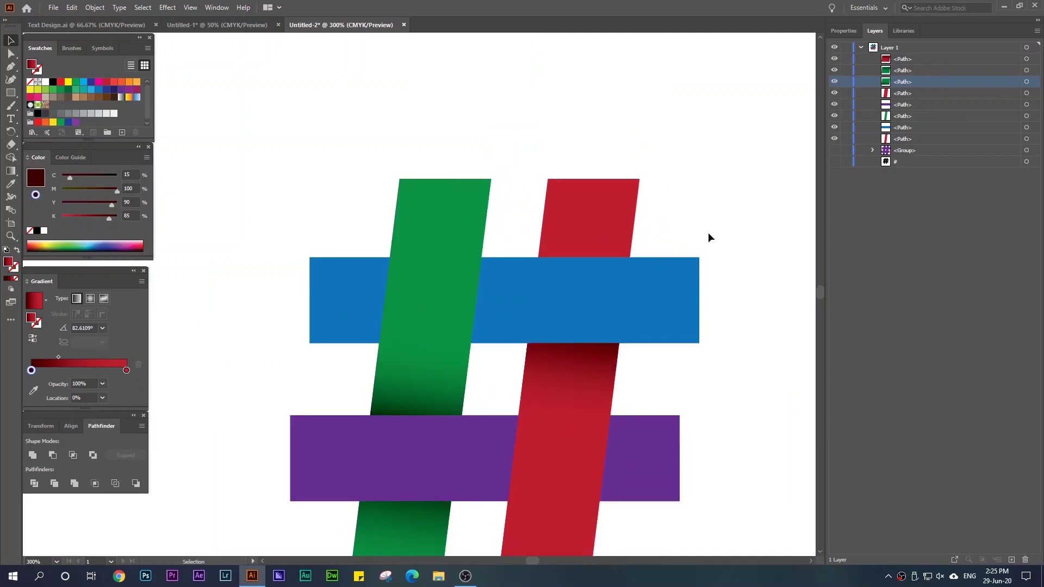
left_click(416, 391)
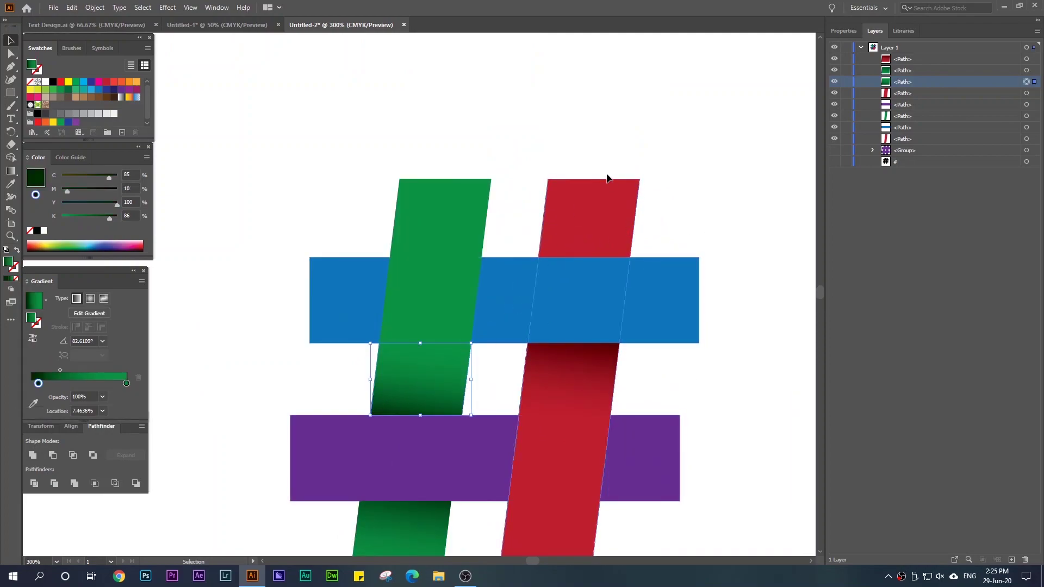
left_click_drag(417, 393, 600, 233)
Nudge the copy to align with the red stripe's edges and sit flush against blue.
scroll(600, 233, "up", 5)
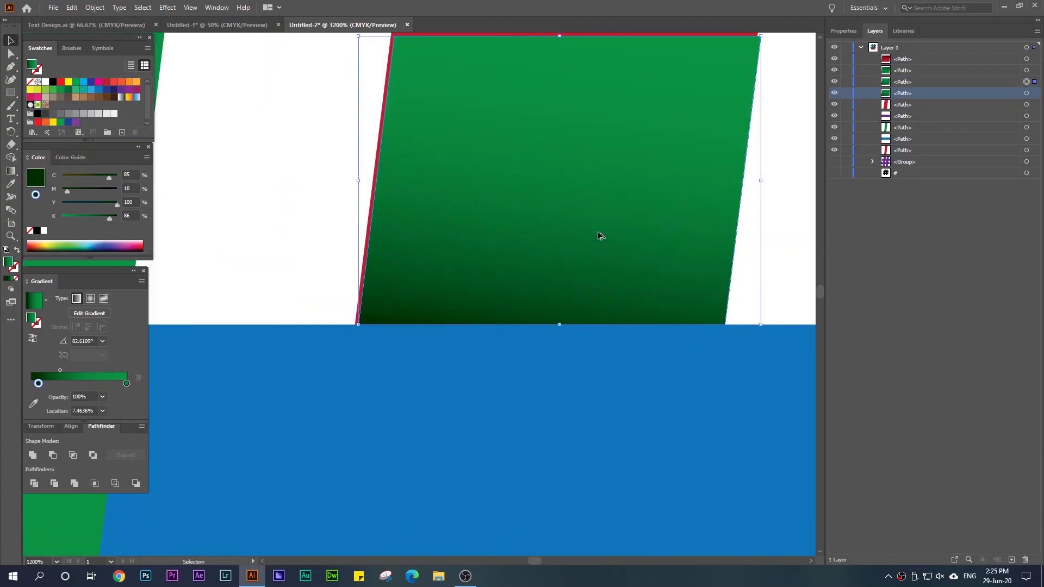
left_click_drag(489, 296, 488, 295)
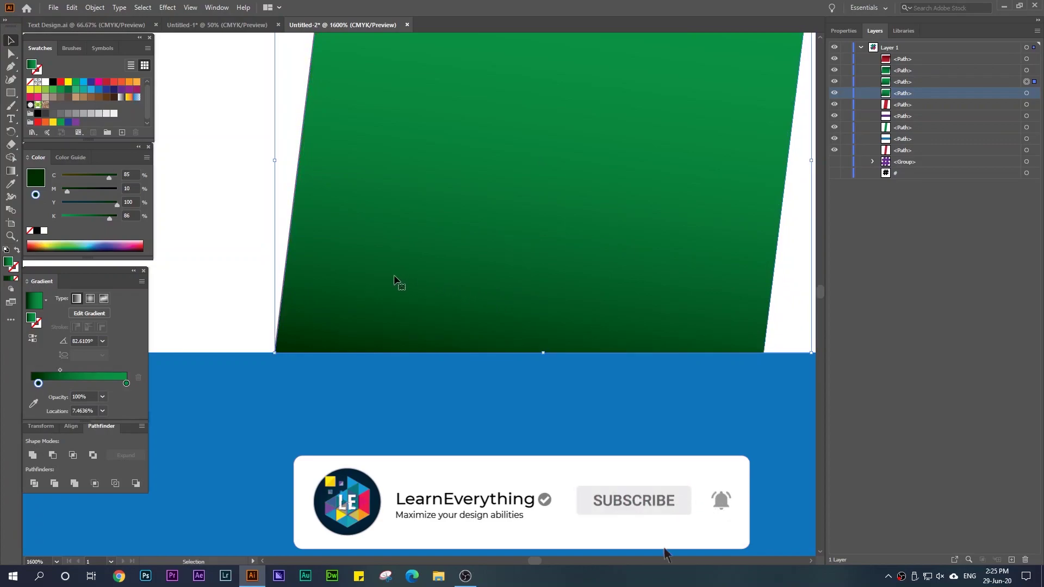
left_click_drag(397, 273, 398, 274)
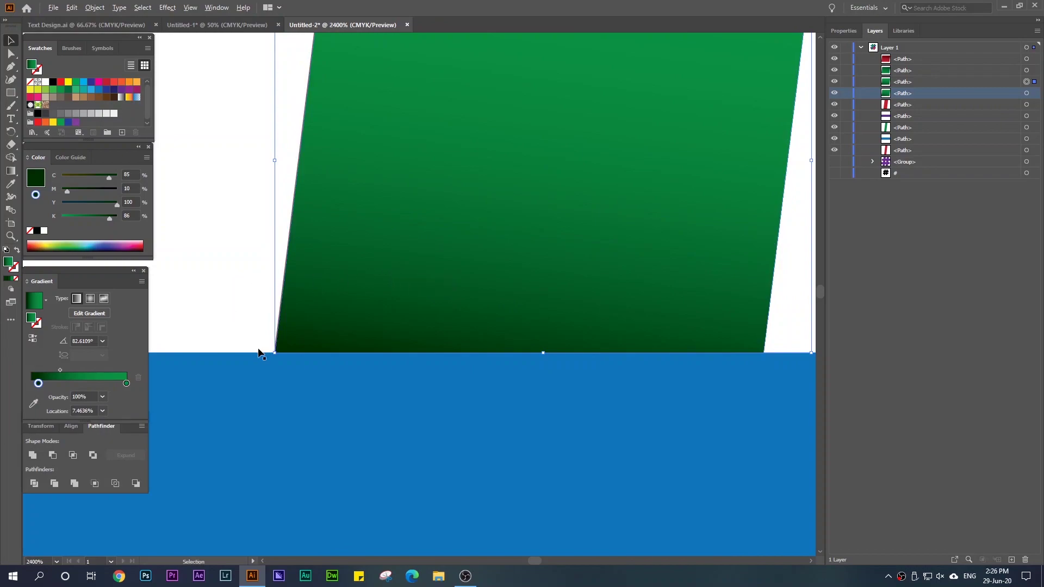
scroll(261, 353, "up", 5)
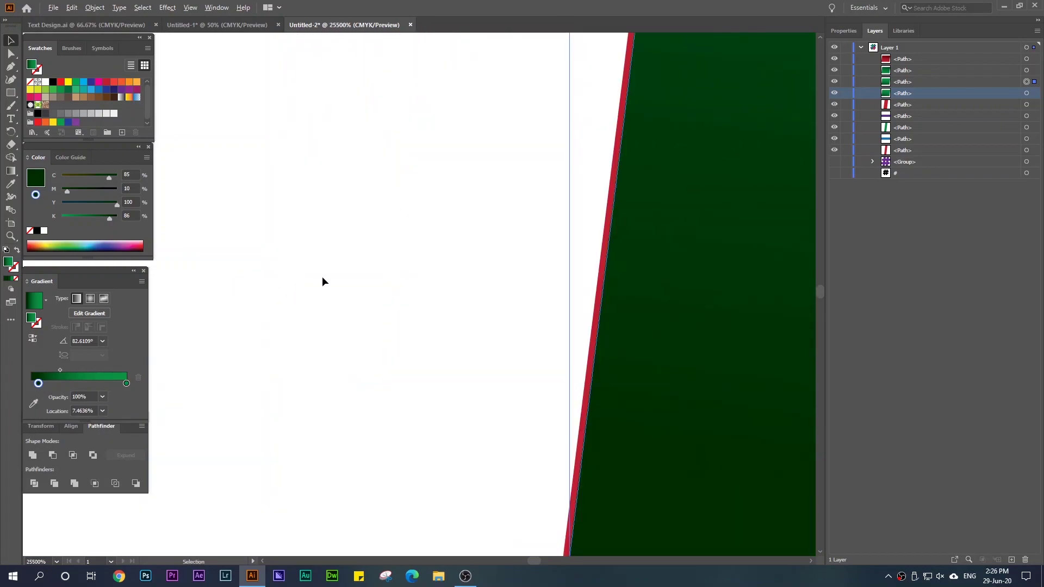
scroll(322, 274, "down", 1)
left_click_drag(579, 409, 576, 407)
left_click(360, 370)
scroll(327, 351, "down", 4)
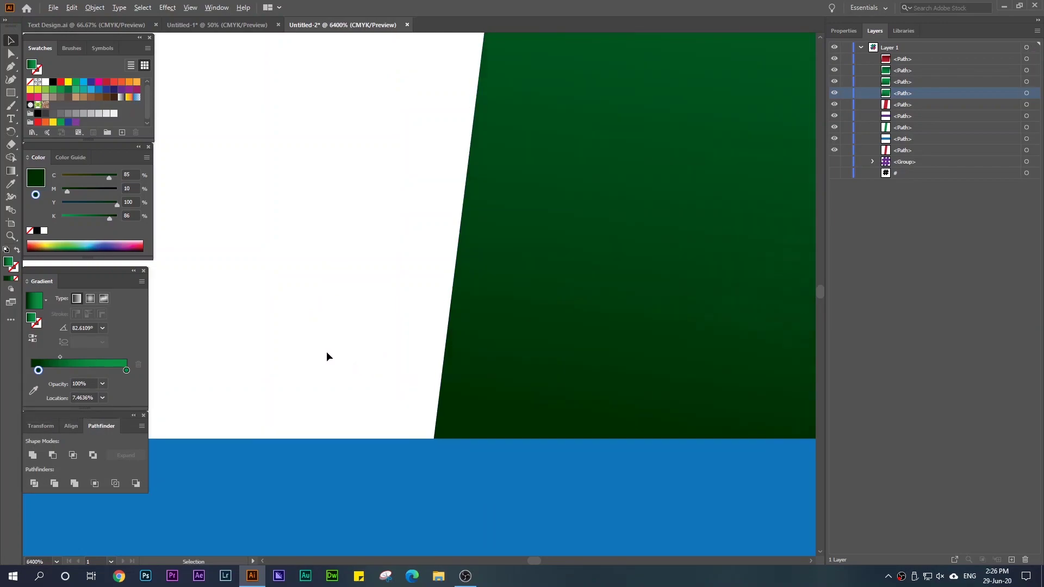
scroll(325, 352, "down", 4)
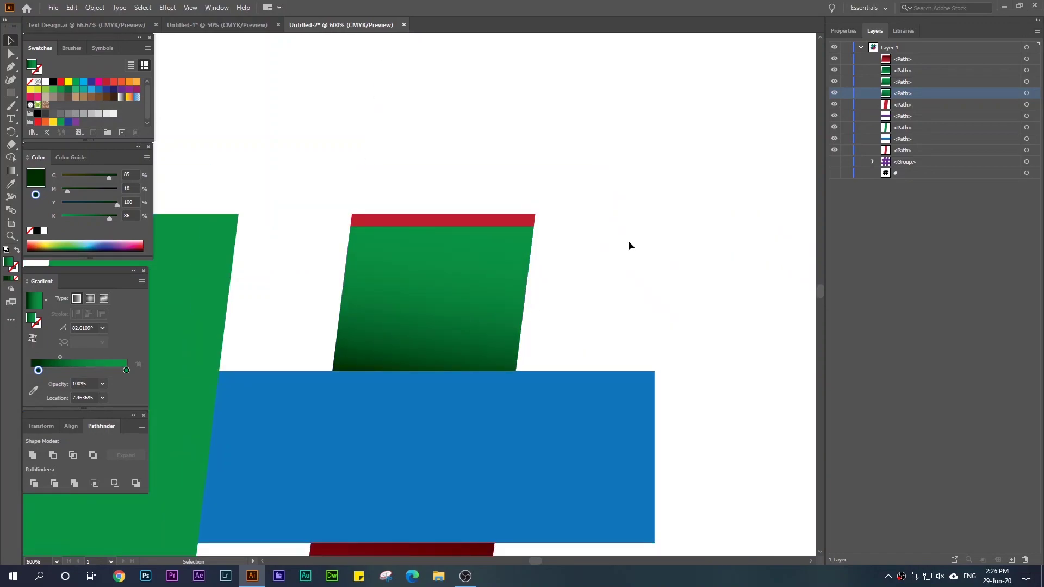
left_click(442, 282)
scroll(615, 249, "down", 3)
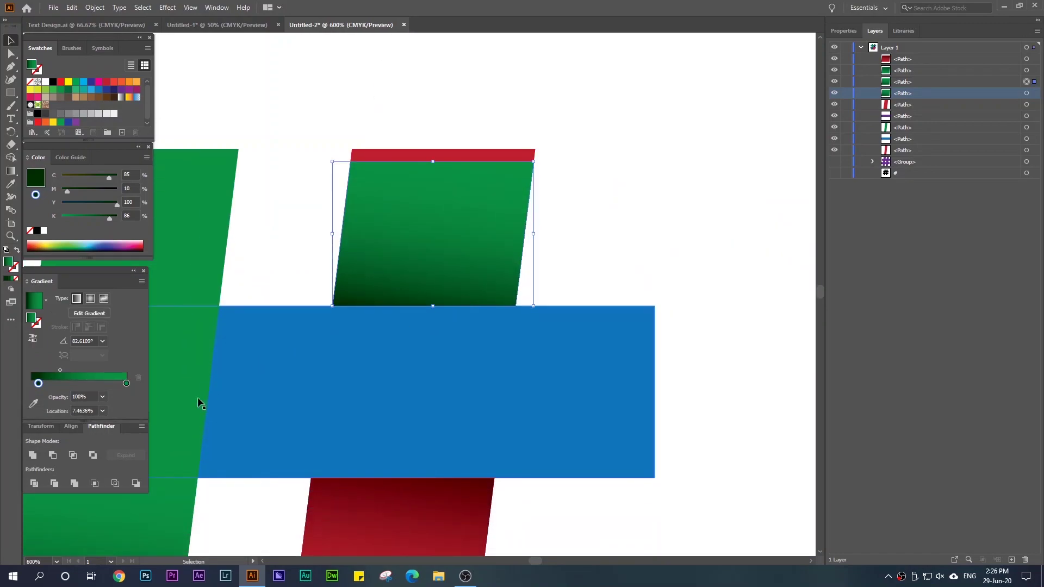
Move the start stop to 0% and sample the red stripe into both gradient stops.
left_click_drag(38, 383, 31, 384)
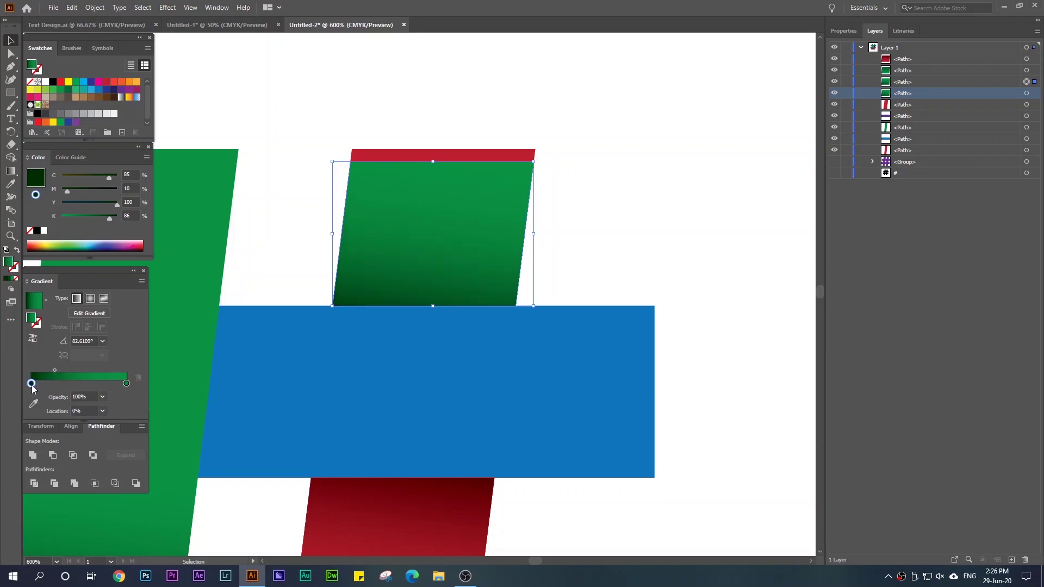
double_click(32, 383)
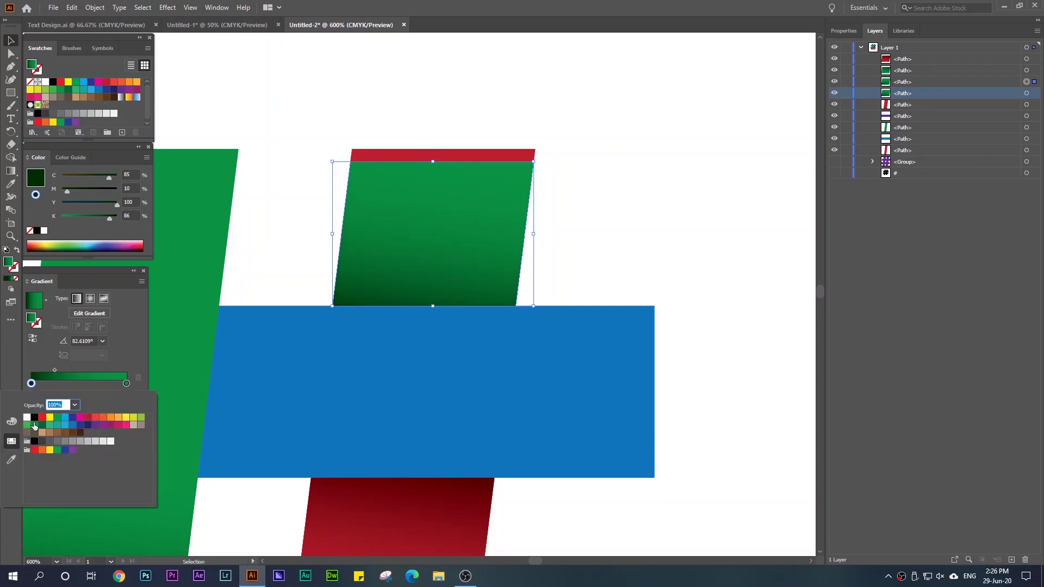
left_click(8, 459)
left_click(426, 148)
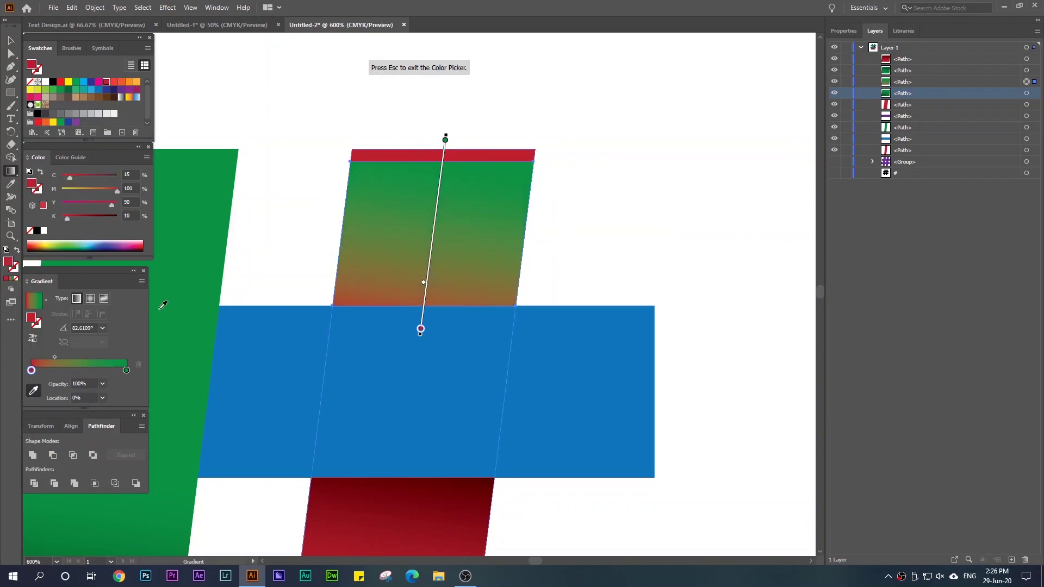
left_click(126, 370)
double_click(126, 370)
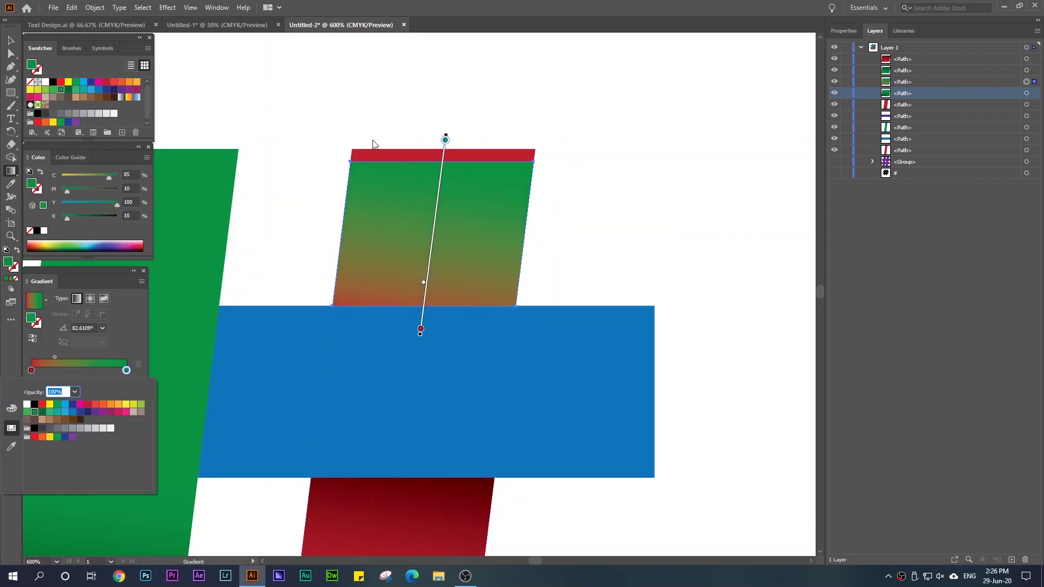
left_click(10, 446)
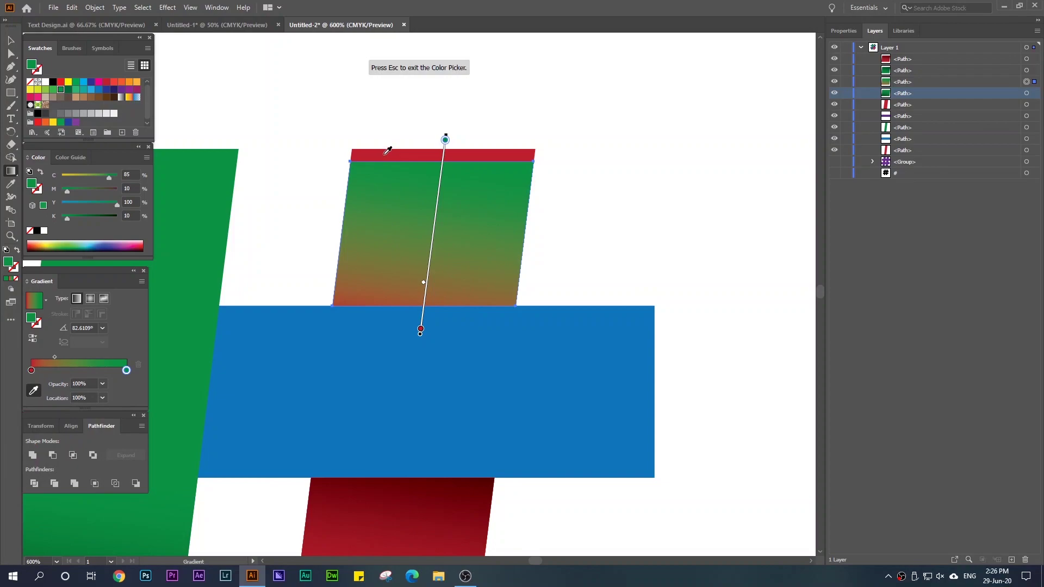
left_click(385, 153)
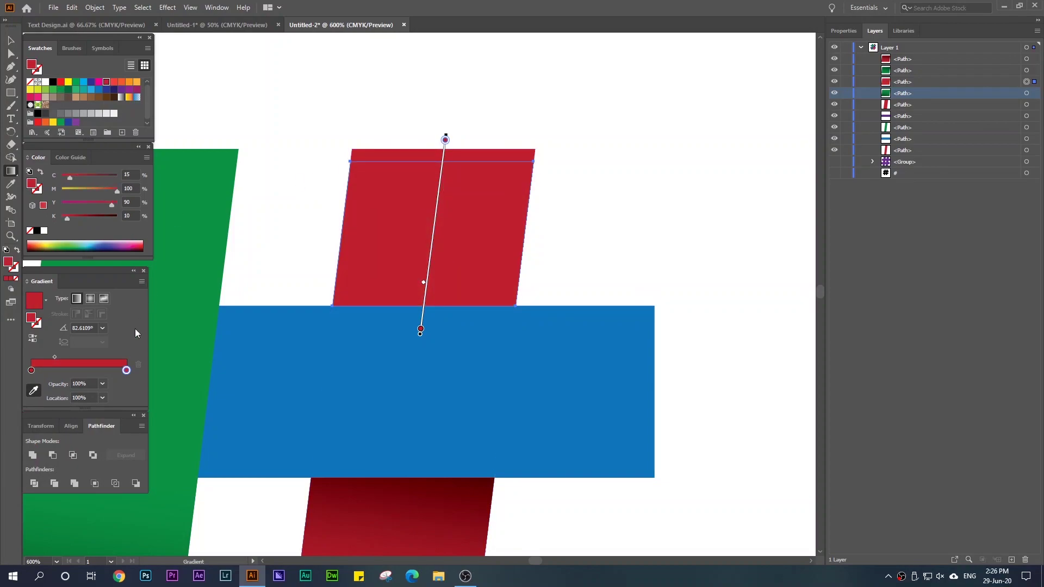
Darken the start stop to 85 black and deselect the piece.
left_click(31, 370)
double_click(131, 218)
type("85")
key("Return")
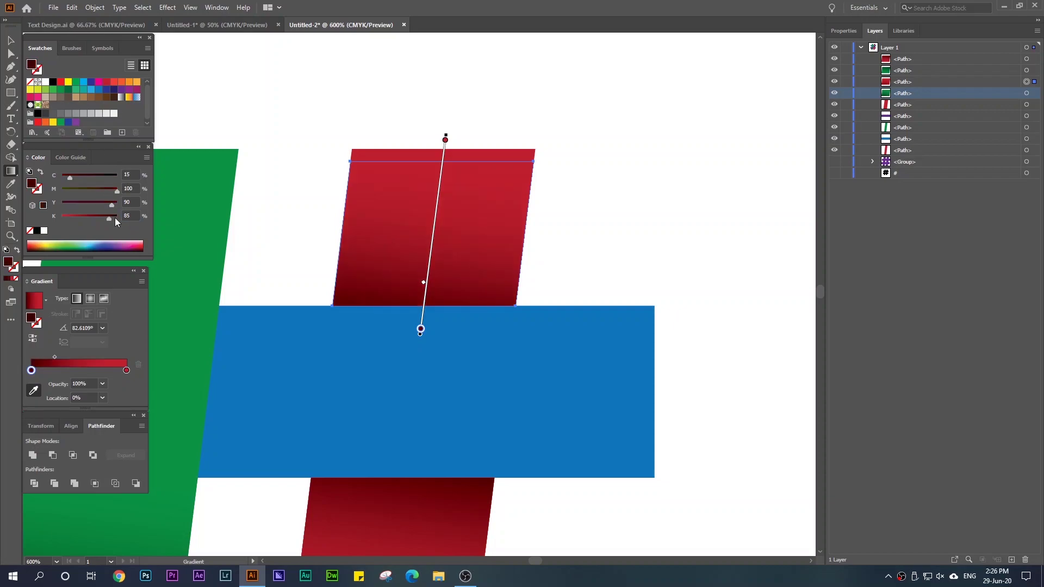
left_click(8, 41)
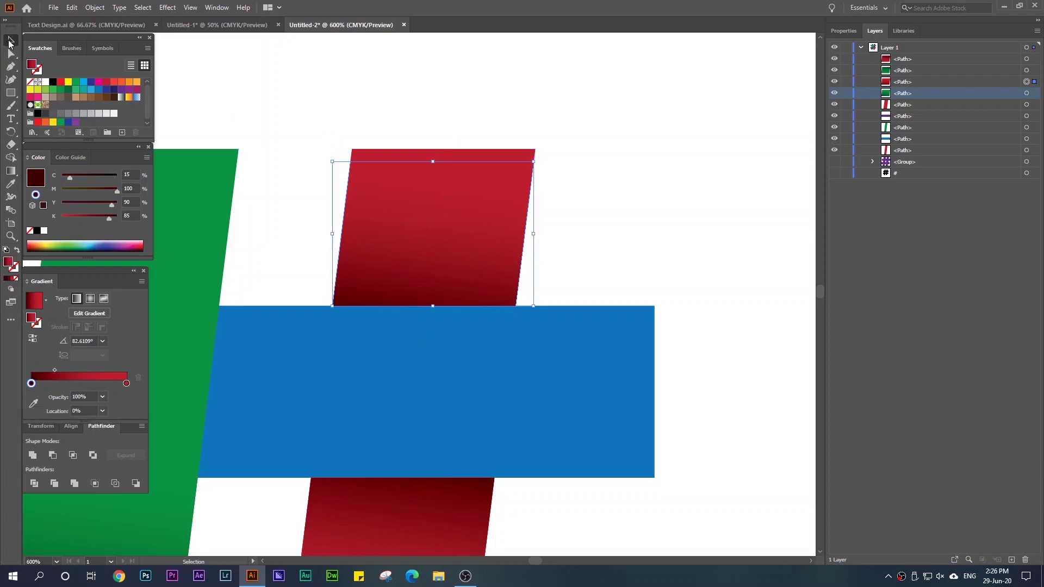
left_click(240, 79)
Zoom out to see the whole woven hashtag with its darkened overlaps.
scroll(620, 180, "down", 4)
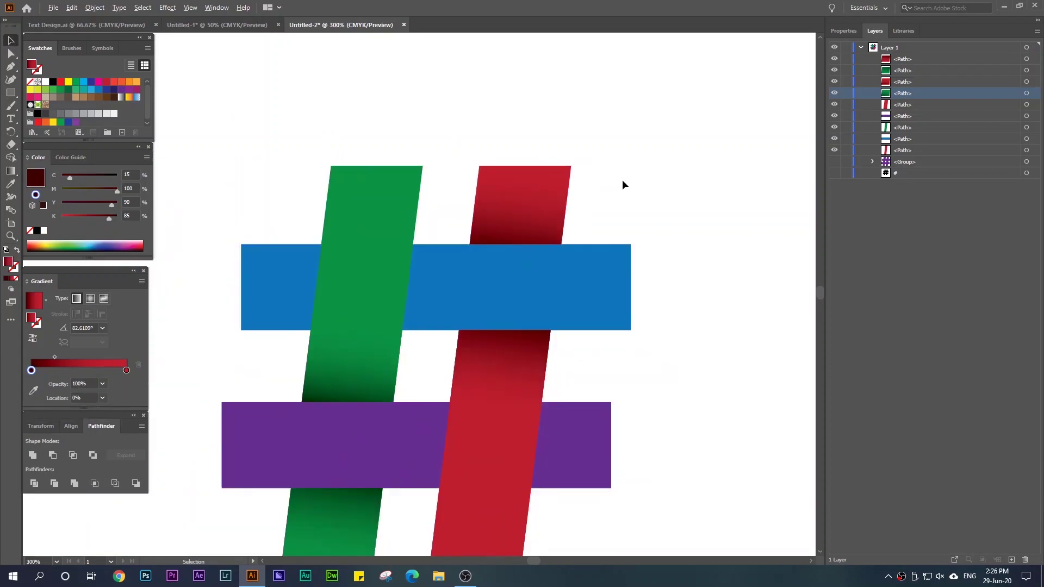
scroll(642, 243, "up", 1)
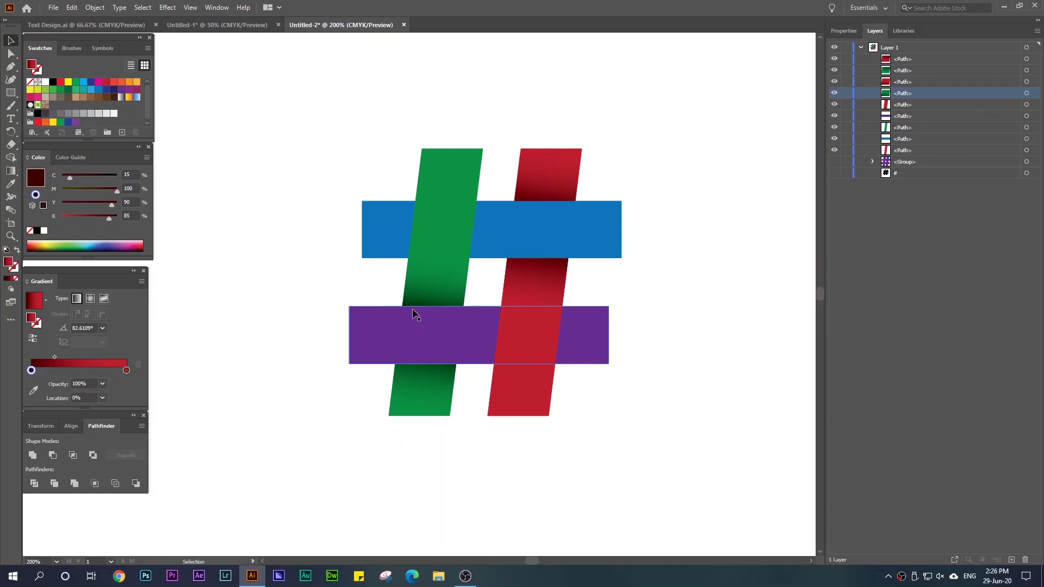
scroll(477, 324, "up", 1)
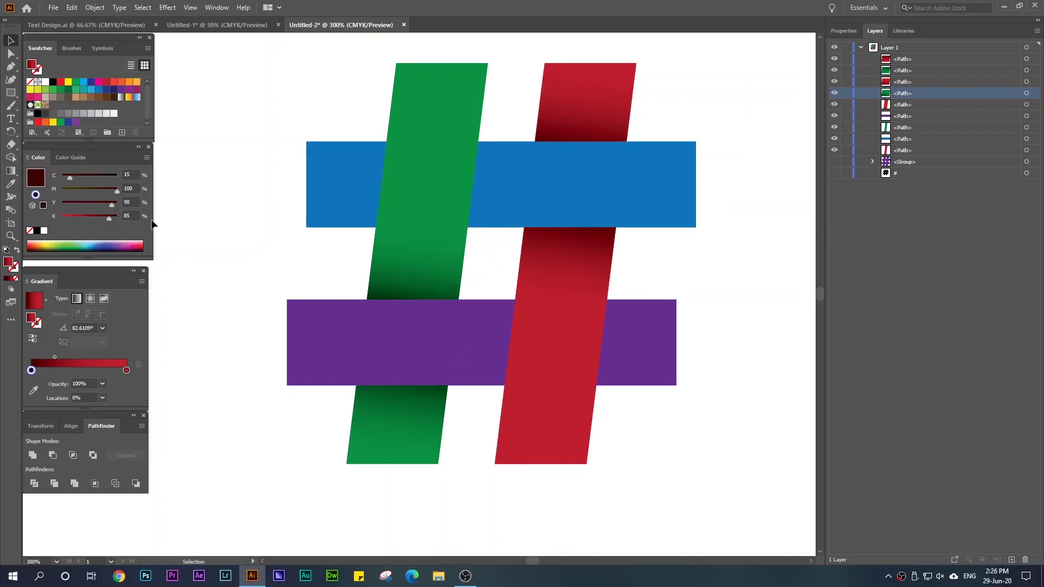
left_click(10, 65)
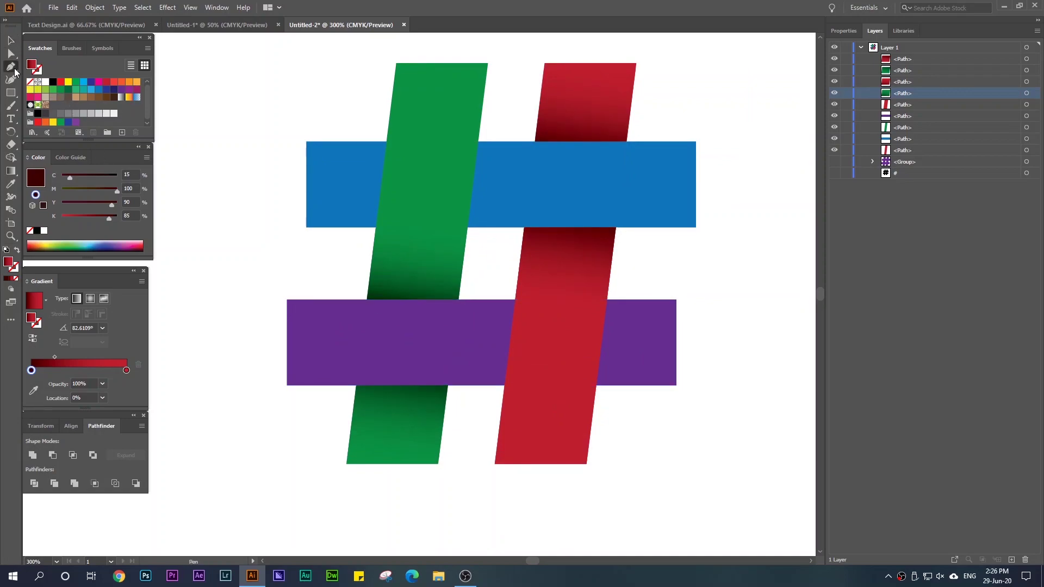
Trace a closed four-corner shape over the purple bar's left end up to the red bar.
left_click(514, 300)
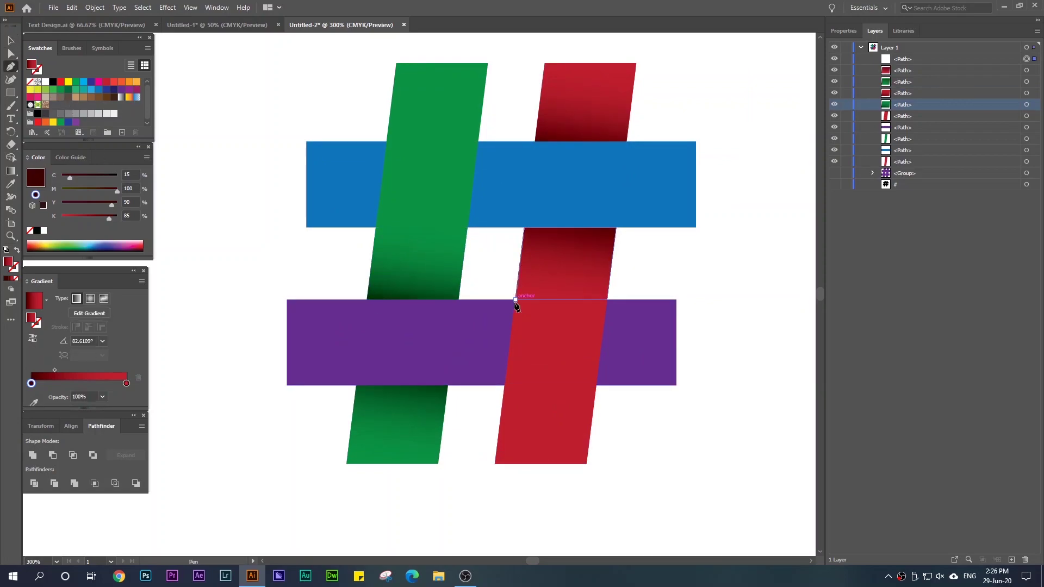
left_click(505, 385)
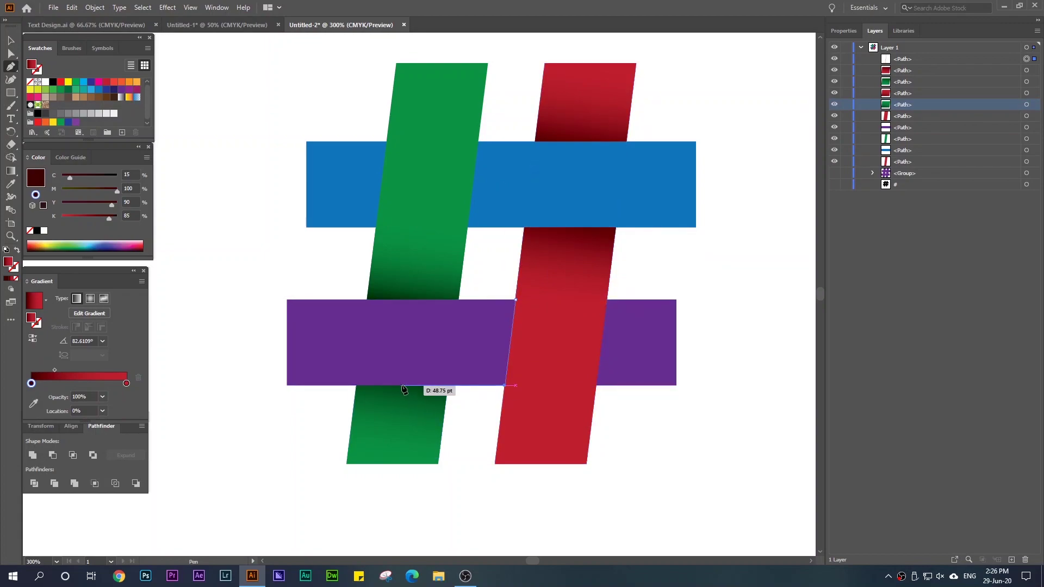
left_click(287, 385)
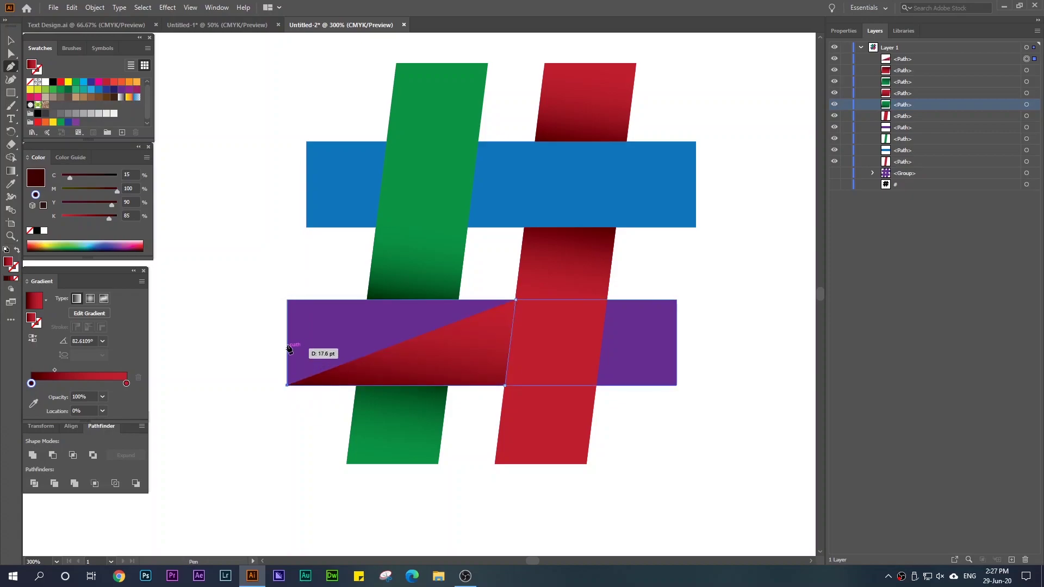
left_click(287, 299)
left_click(514, 300)
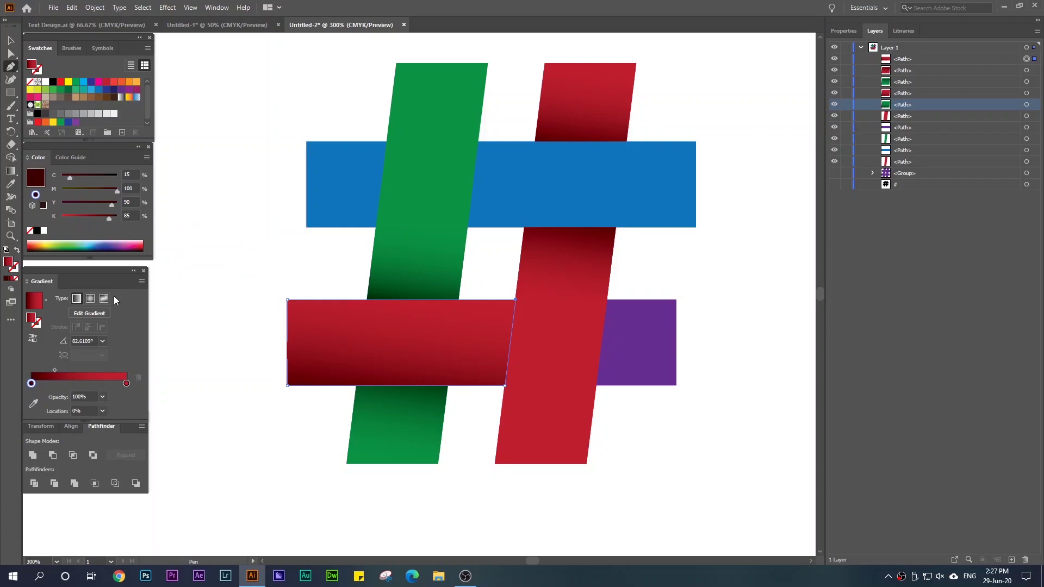
Run a reversed horizontal gradient across the new piece, pulling its dark end stop toward the red bar.
left_click(10, 170)
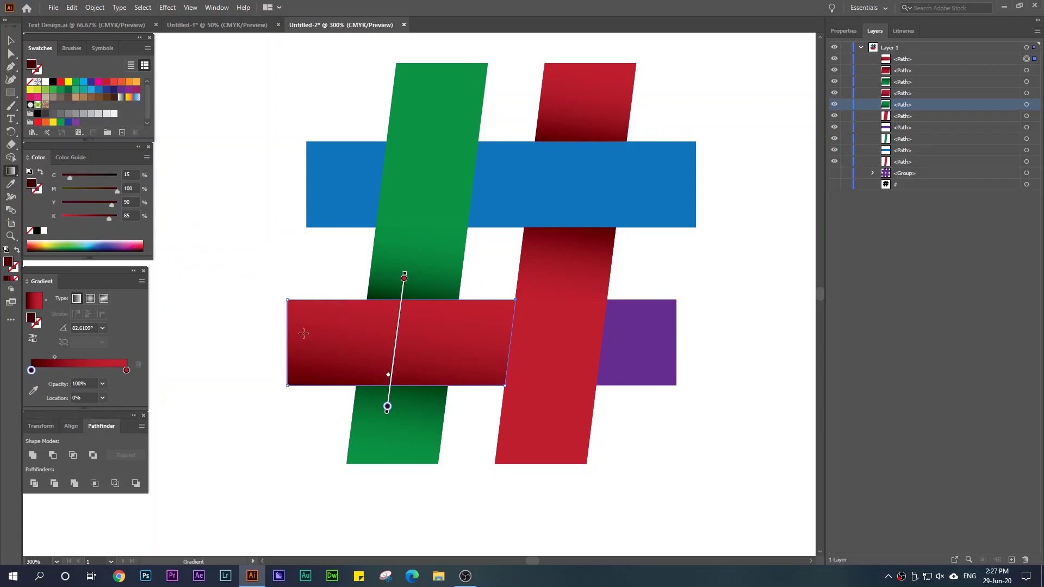
left_click_drag(268, 339, 614, 342)
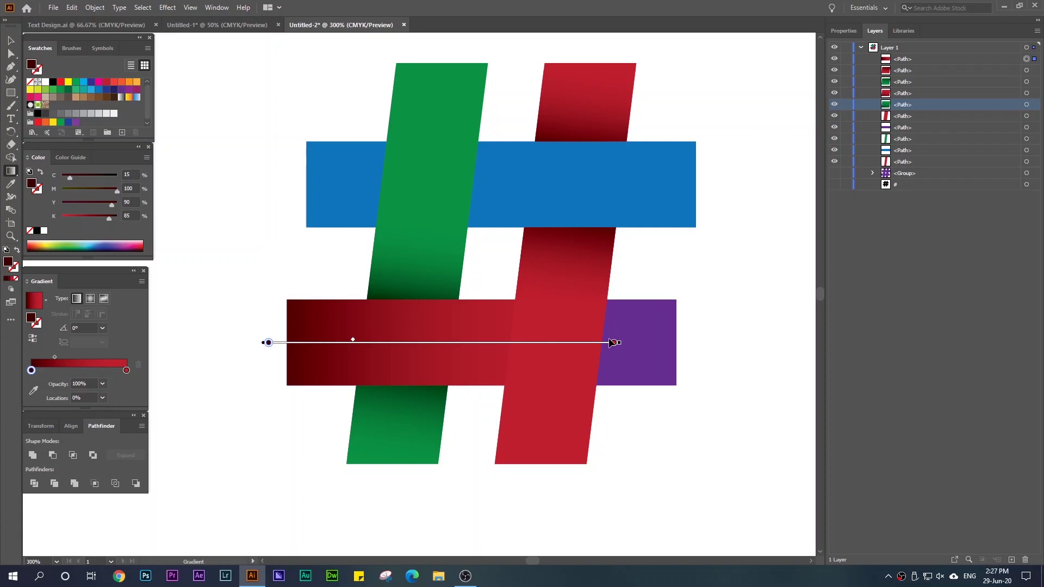
left_click(33, 337)
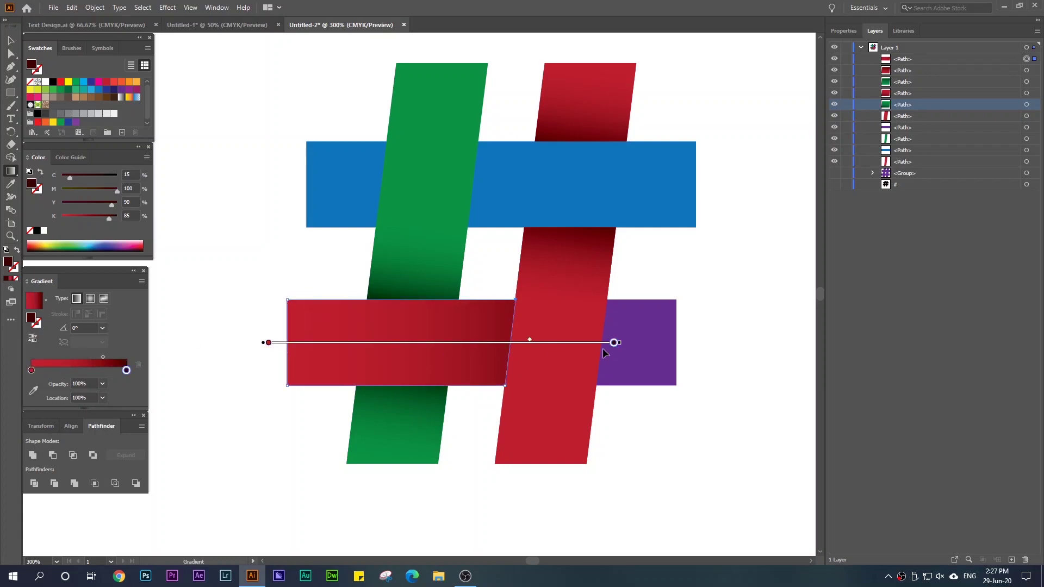
left_click(12, 42)
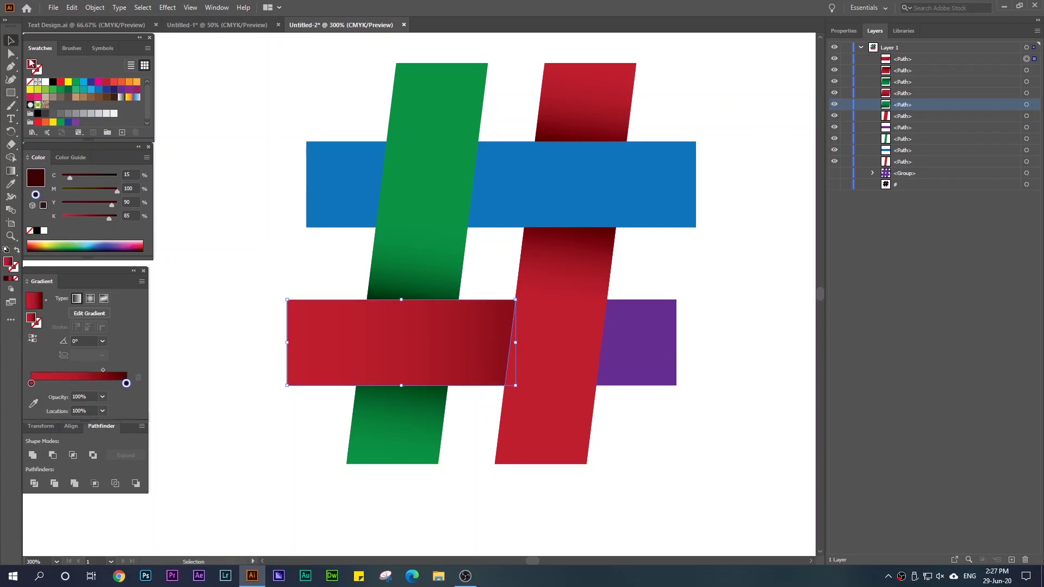
left_click(189, 190)
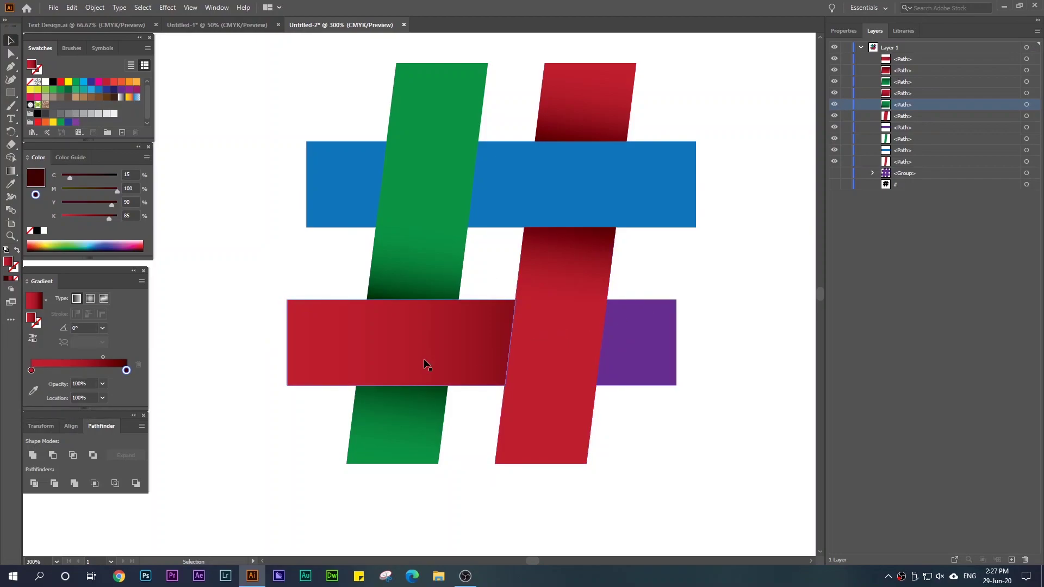
left_click(502, 340)
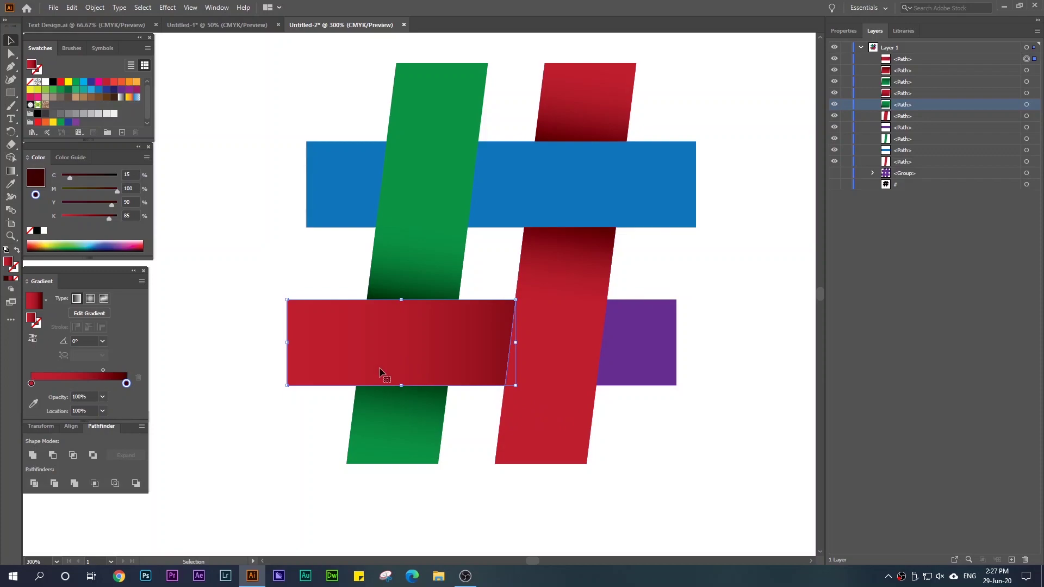
left_click(10, 170)
mouse_move(614, 343)
left_mouse_down()
mouse_move(575, 343)
mouse_move(589, 343)
left_mouse_up()
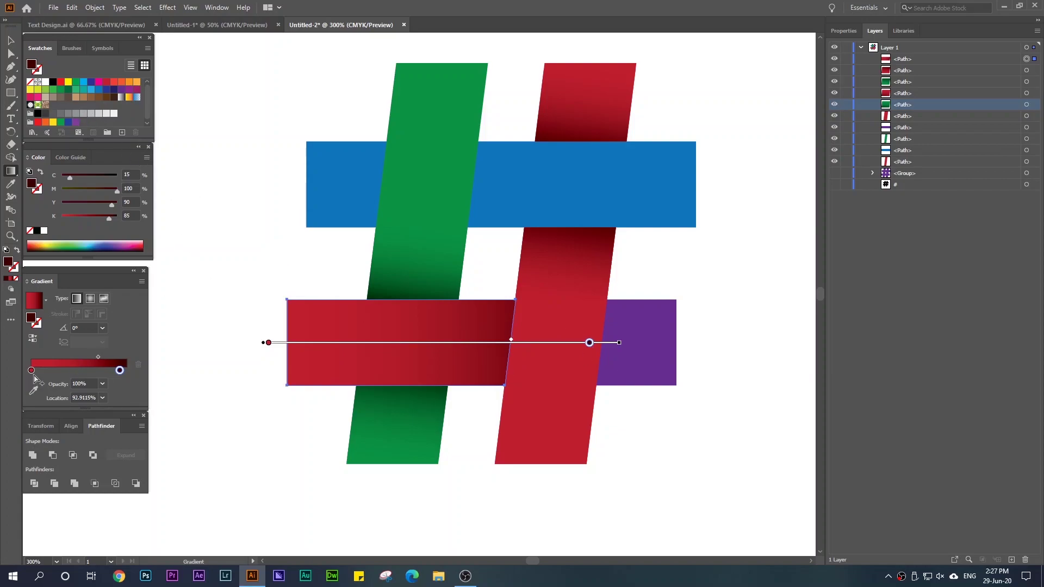
Eyedrop the purple bar's colour into the gradient's start stop and return the end stop to the far end.
double_click(31, 370)
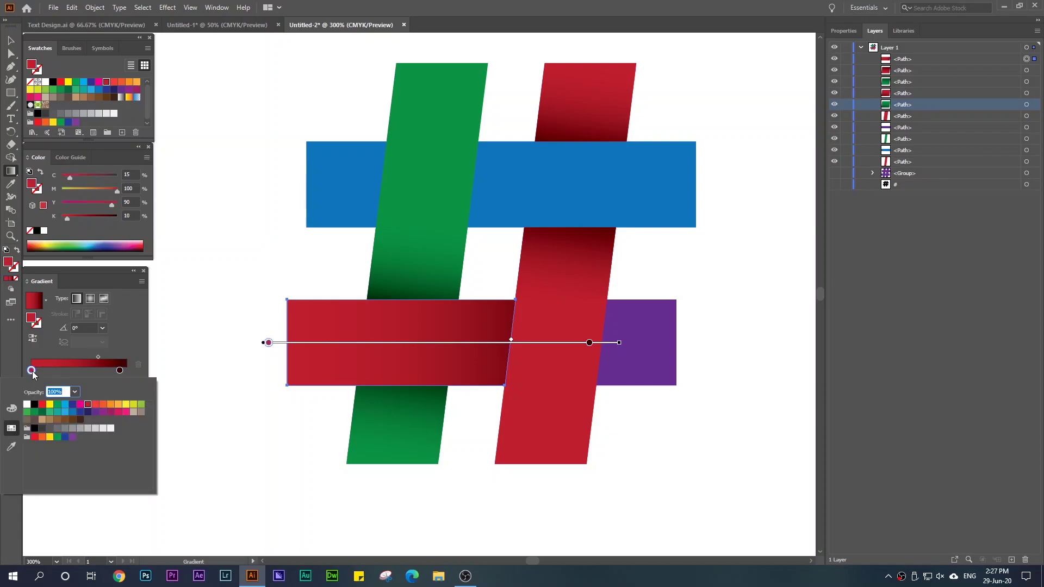
key("Escape")
left_click(33, 390)
left_click(637, 345)
left_click_drag(120, 371, 132, 370)
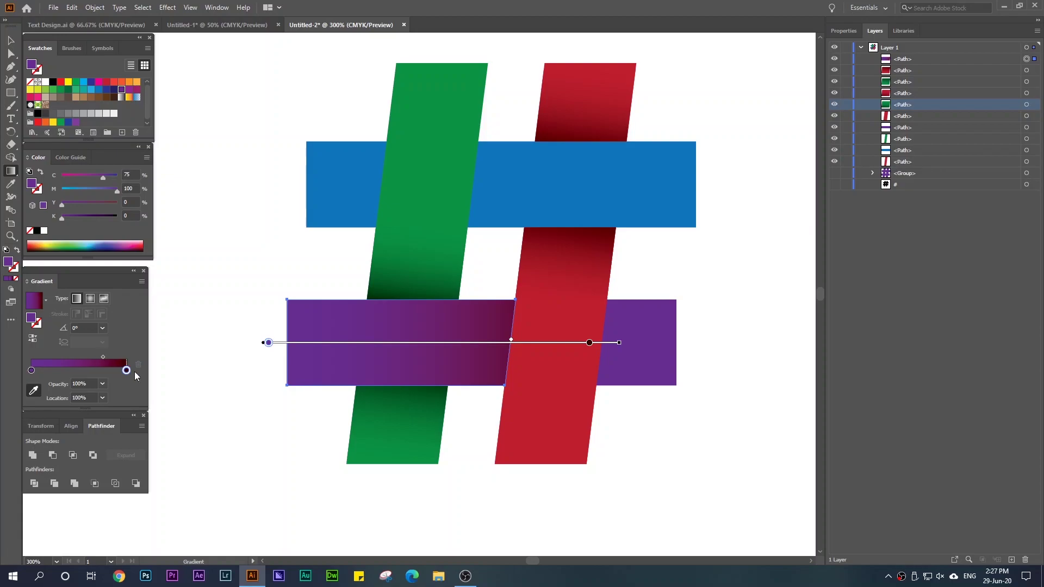
Eyedrop purple into the gradient's end stop and darken it to 85% black.
double_click(126, 370)
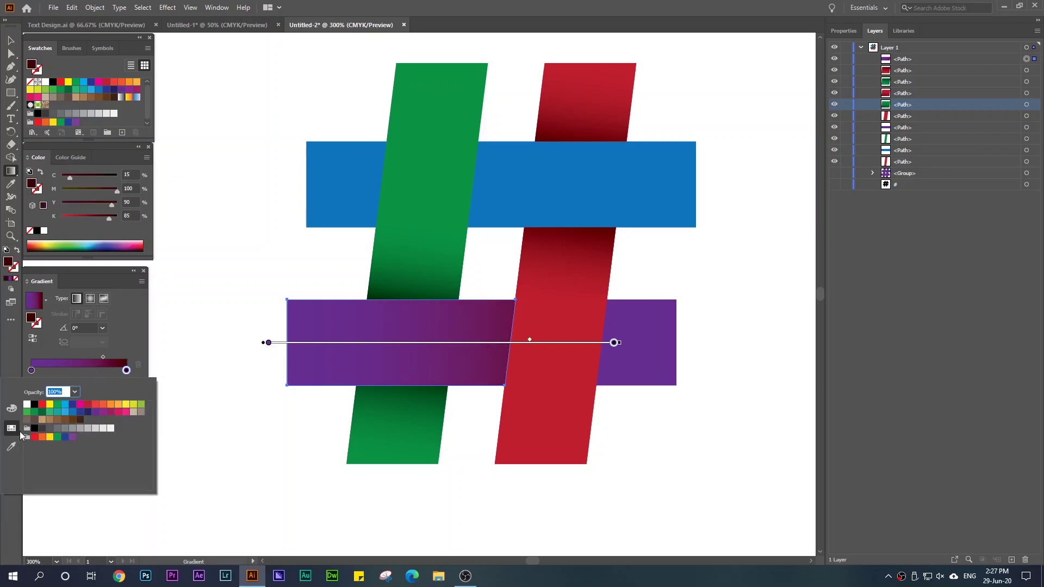
left_click(11, 446)
left_click(651, 317)
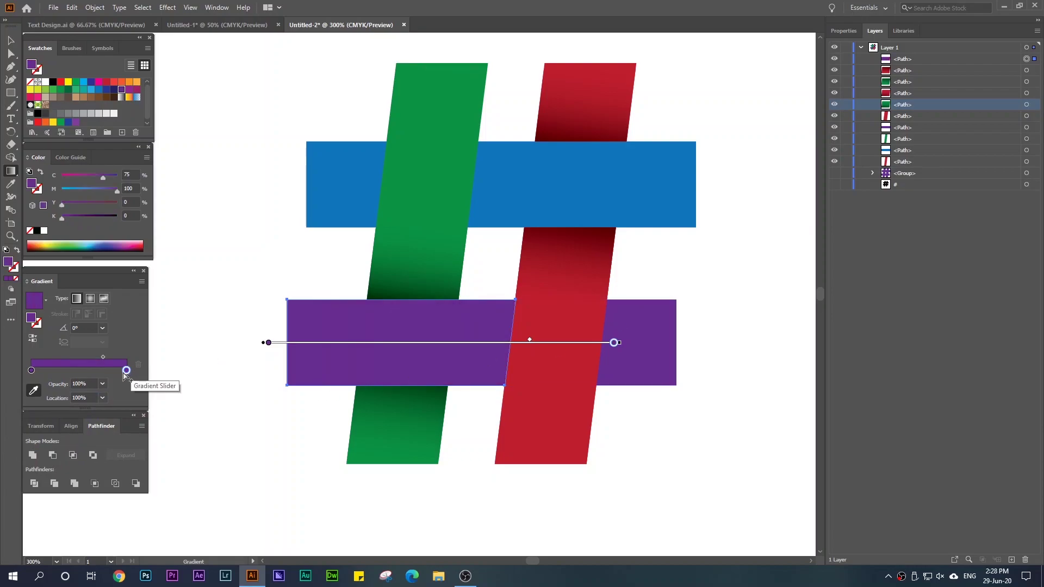
left_click(134, 213)
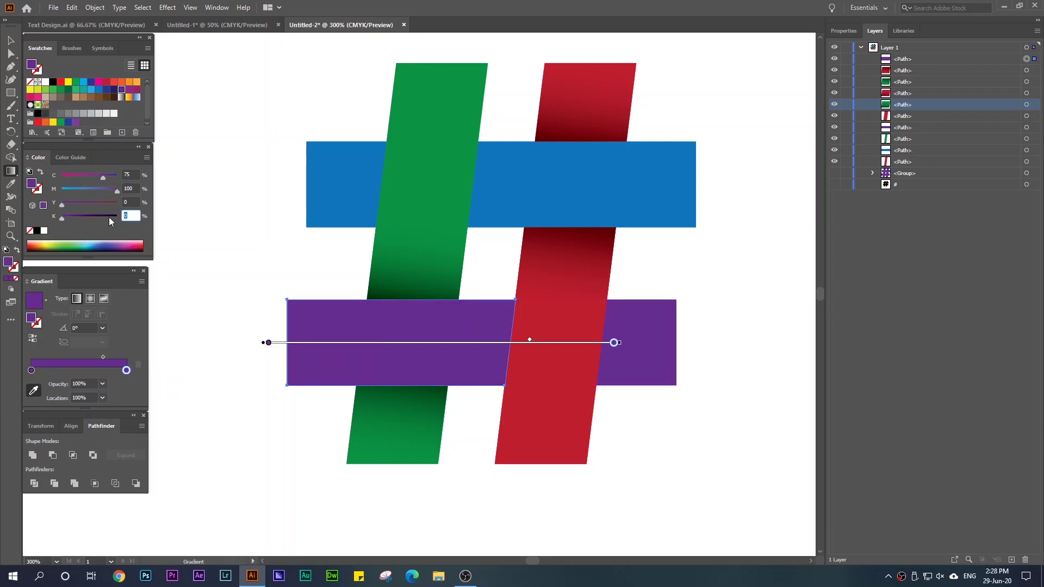
left_click(109, 217)
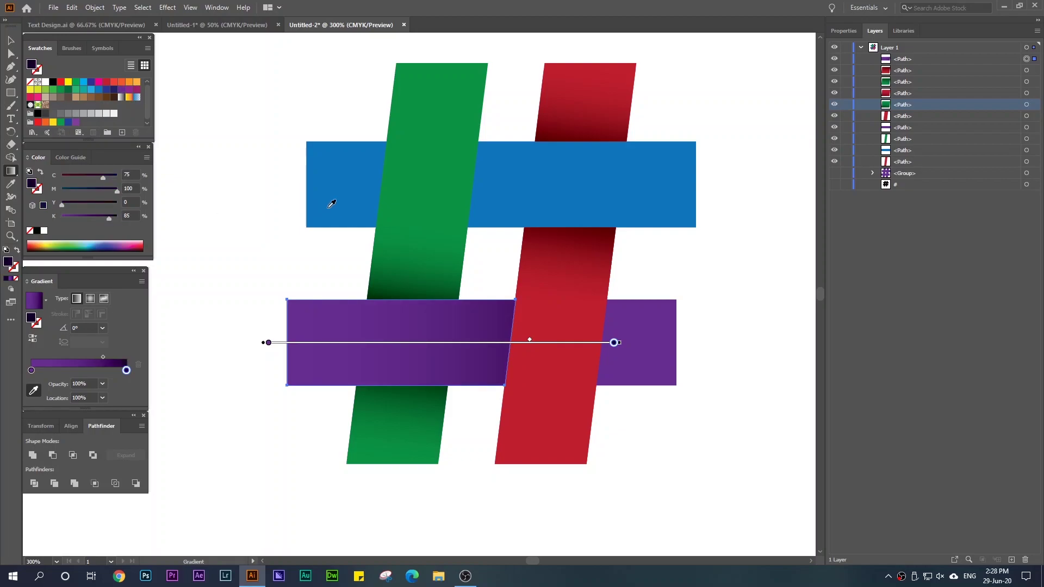
Drag the dark end stop toward the red bar to about 88%, then select the full purple bar.
left_click(10, 40)
left_click(222, 73)
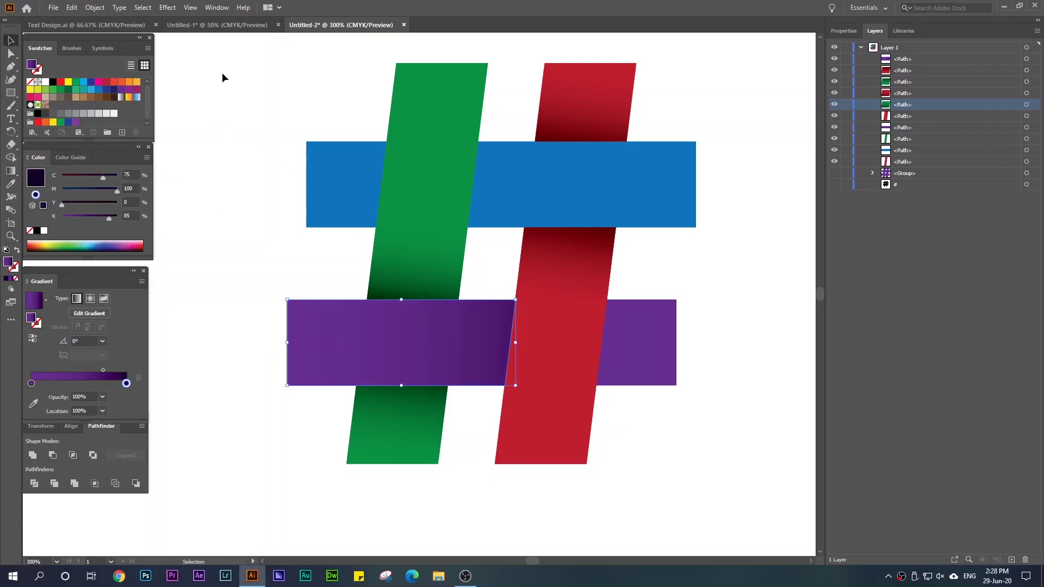
left_click(476, 349)
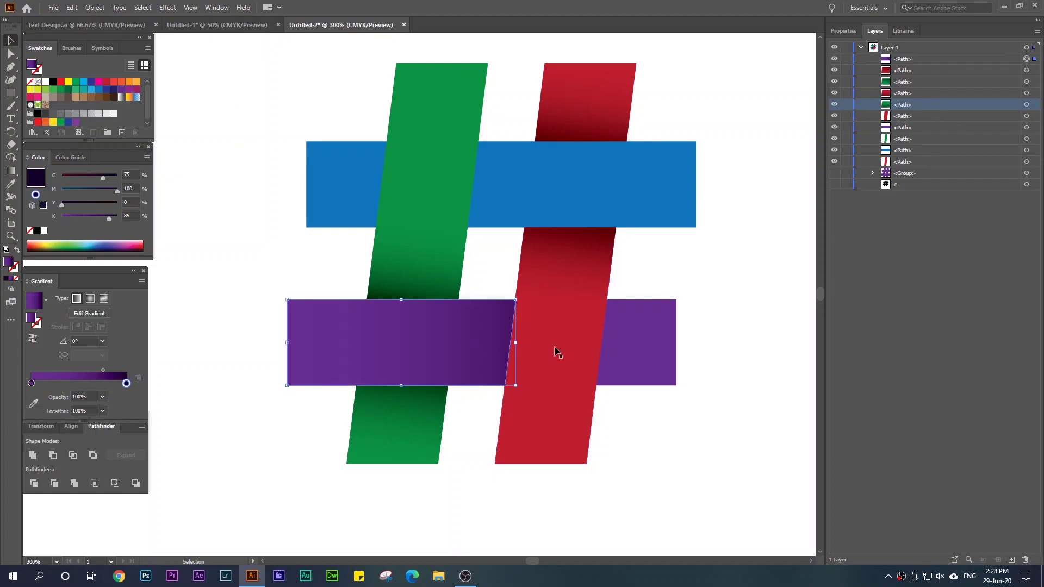
left_click(11, 171)
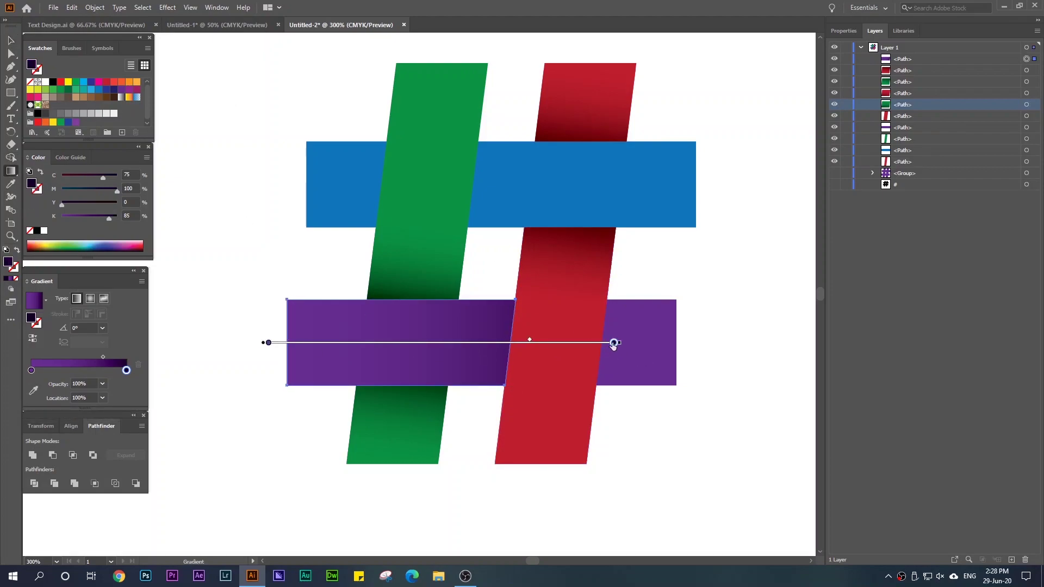
left_click_drag(614, 344, 574, 344)
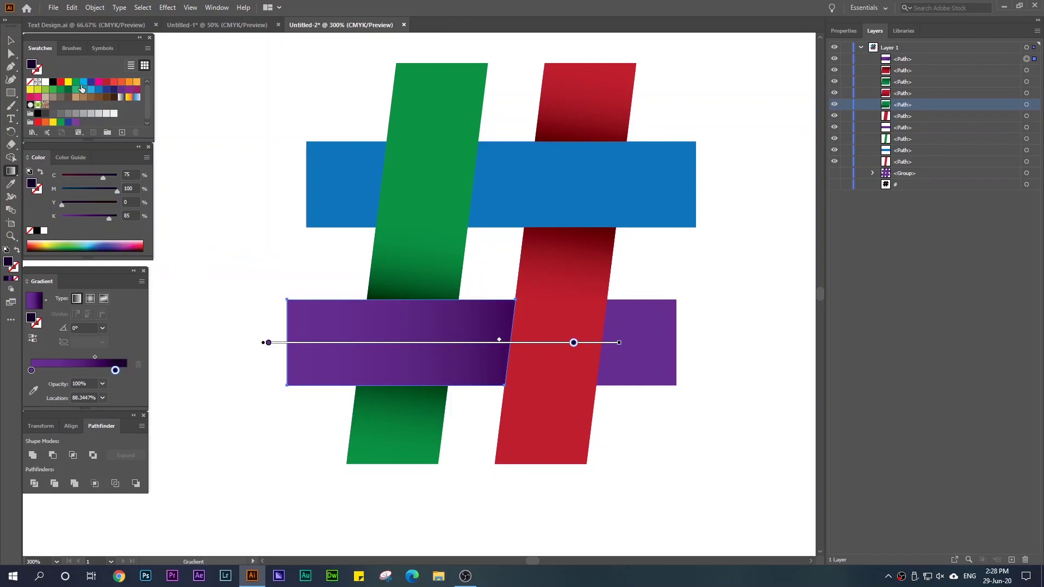
left_click(10, 40)
left_click(245, 121)
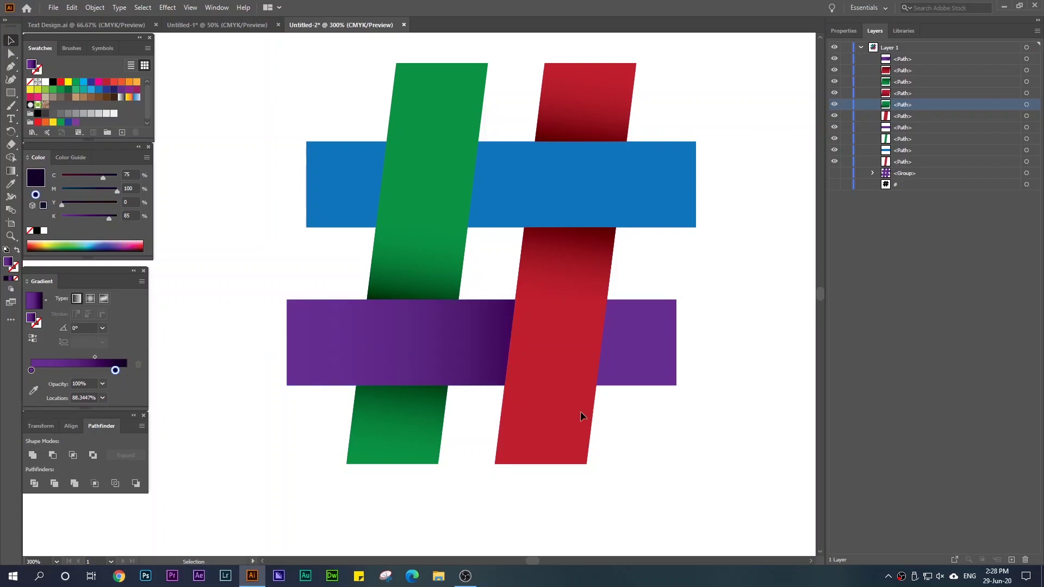
left_click(470, 354)
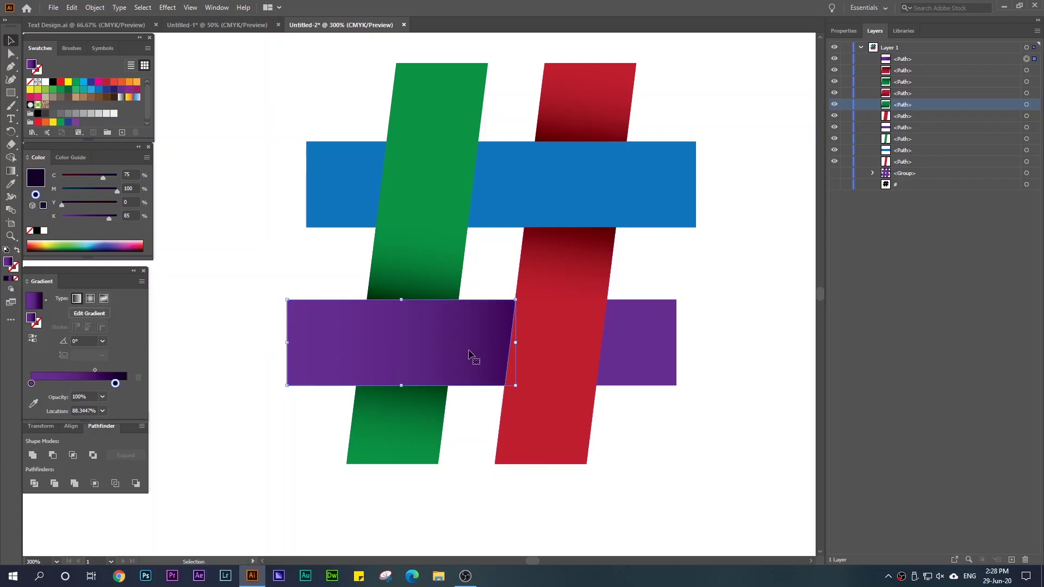
left_click(659, 343)
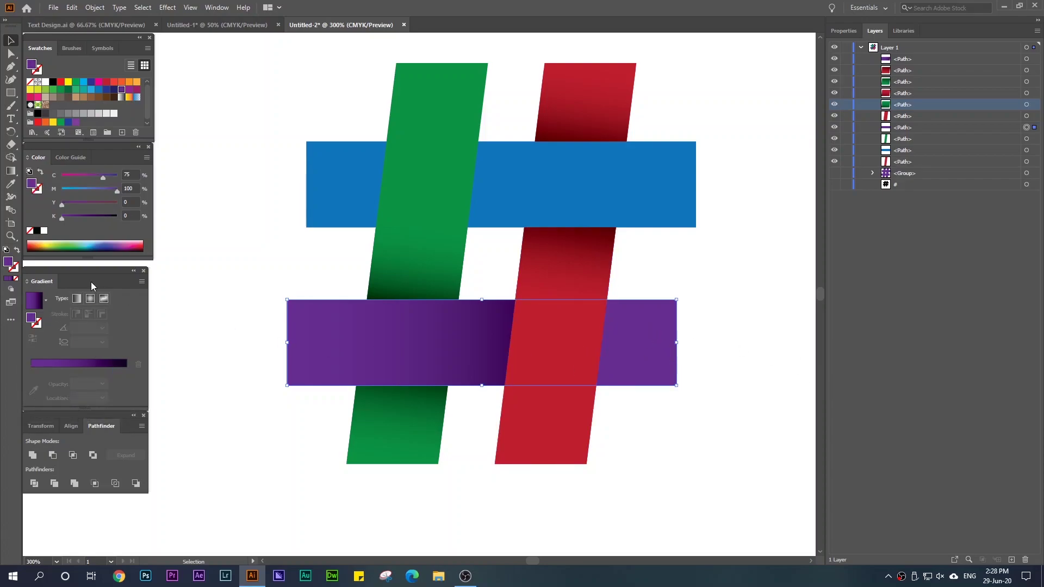
Pen-trace the purple bar's right section from the red stroke to its end, and fill it with a gradient.
left_click(11, 65)
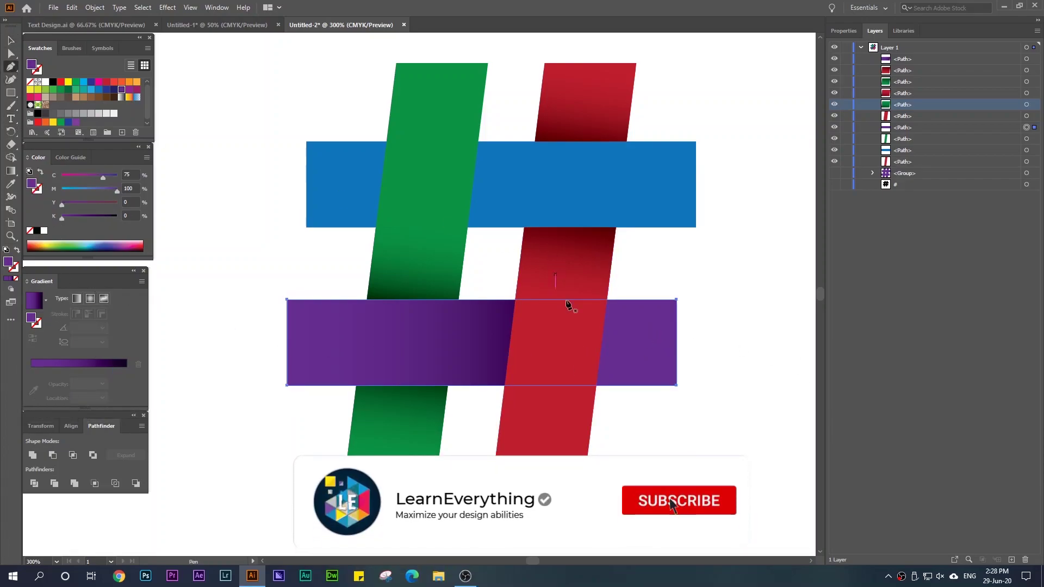
left_click(595, 384)
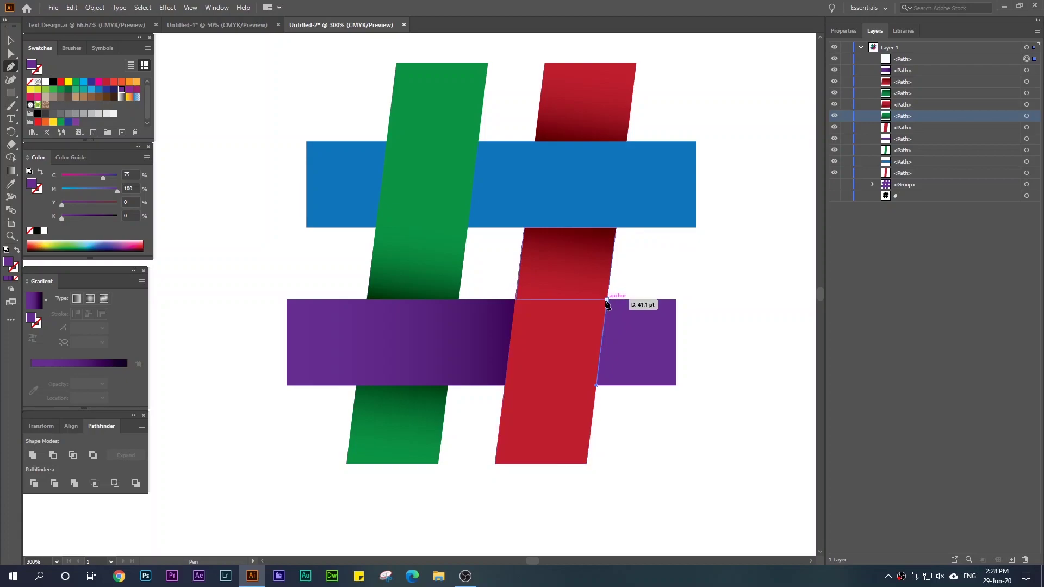
left_click(606, 299)
left_click(676, 299)
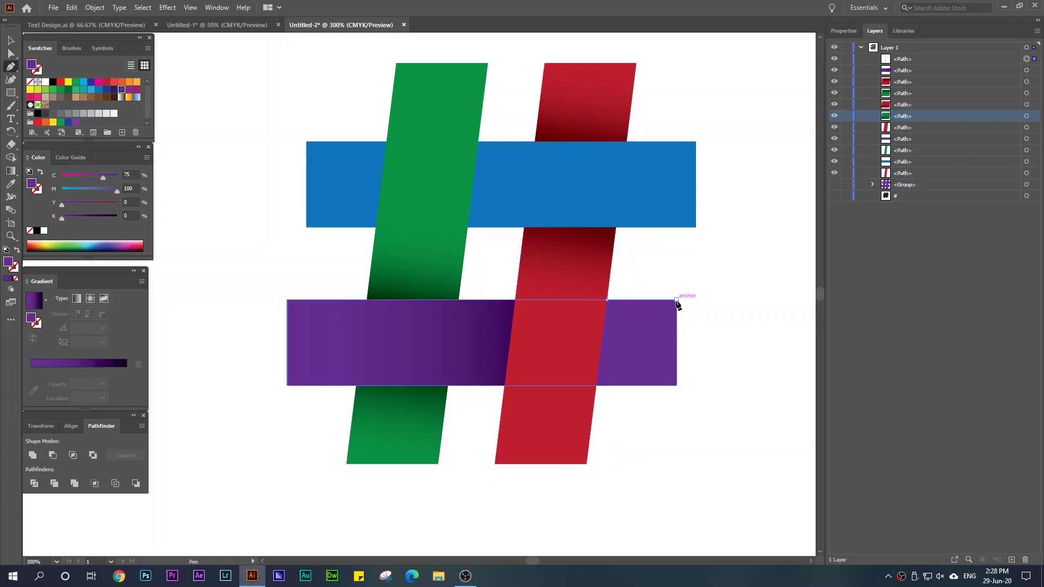
left_click(677, 386)
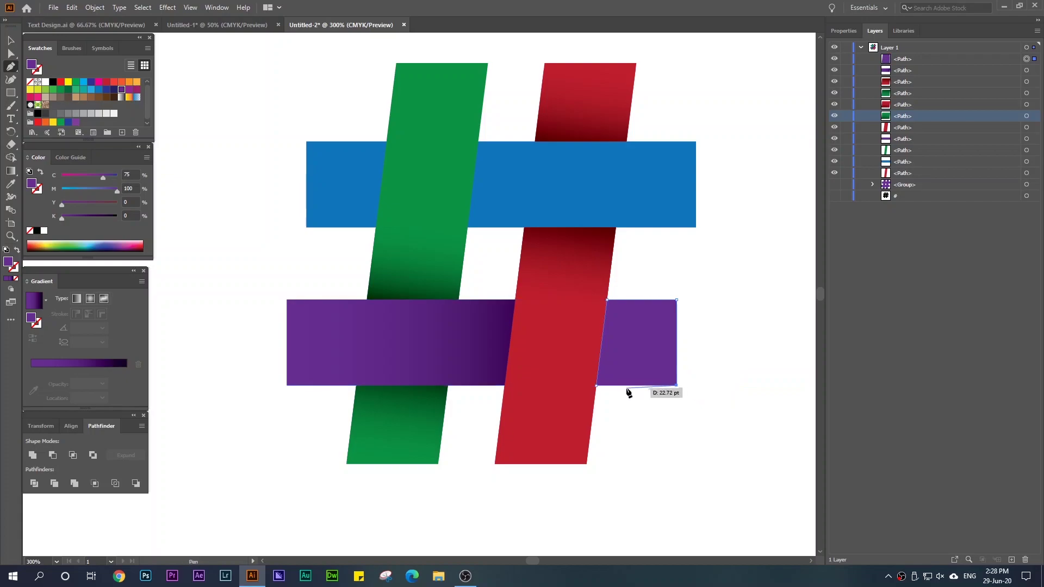
left_click(597, 386)
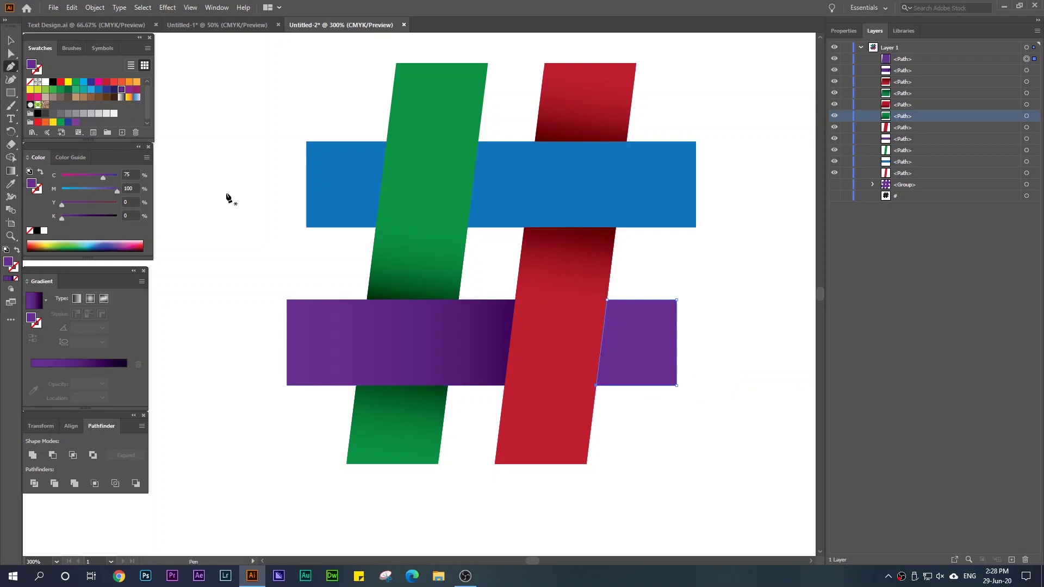
left_click(12, 281)
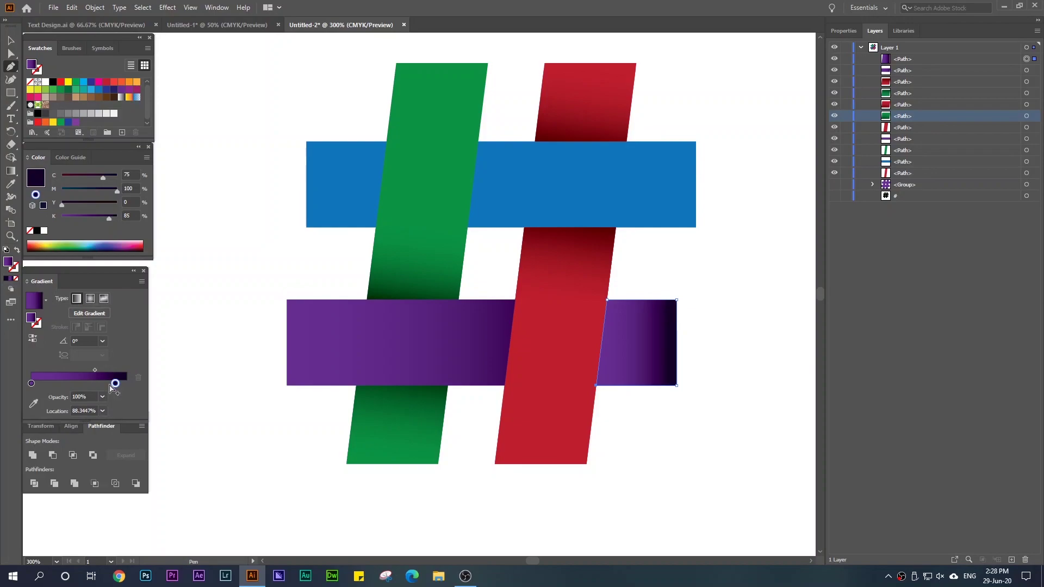
Shade the right purple piece darker toward the red bar, end stop at about 91.6%.
left_click_drag(115, 383, 139, 384)
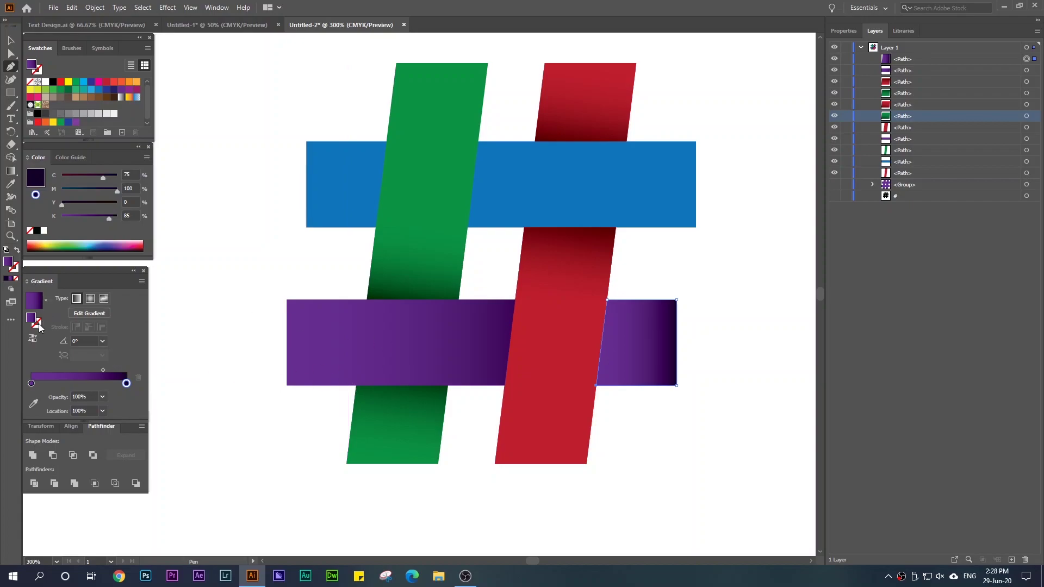
left_click(31, 340)
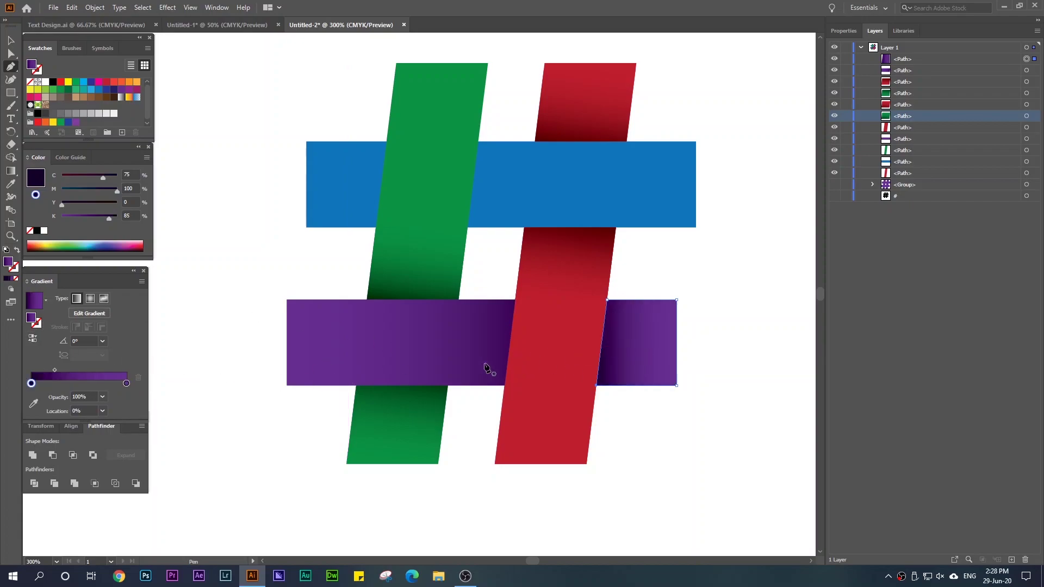
left_click(10, 170)
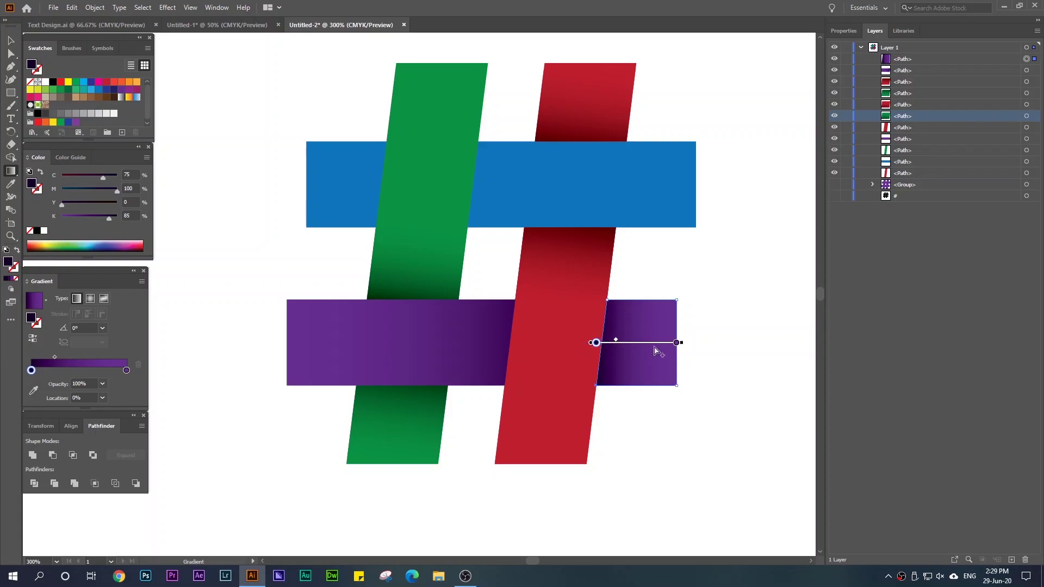
left_click_drag(669, 333, 567, 335)
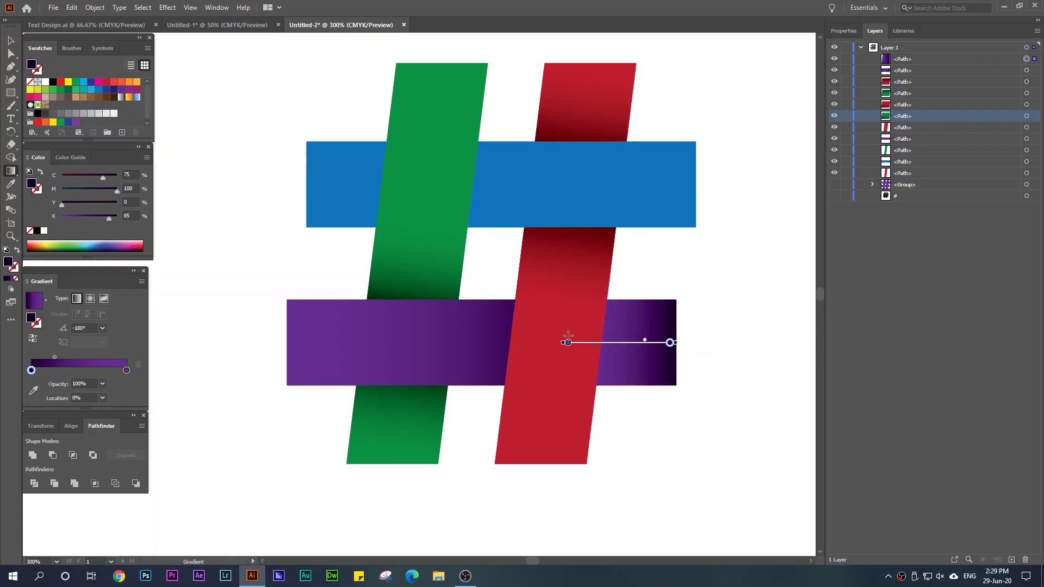
left_click(32, 337)
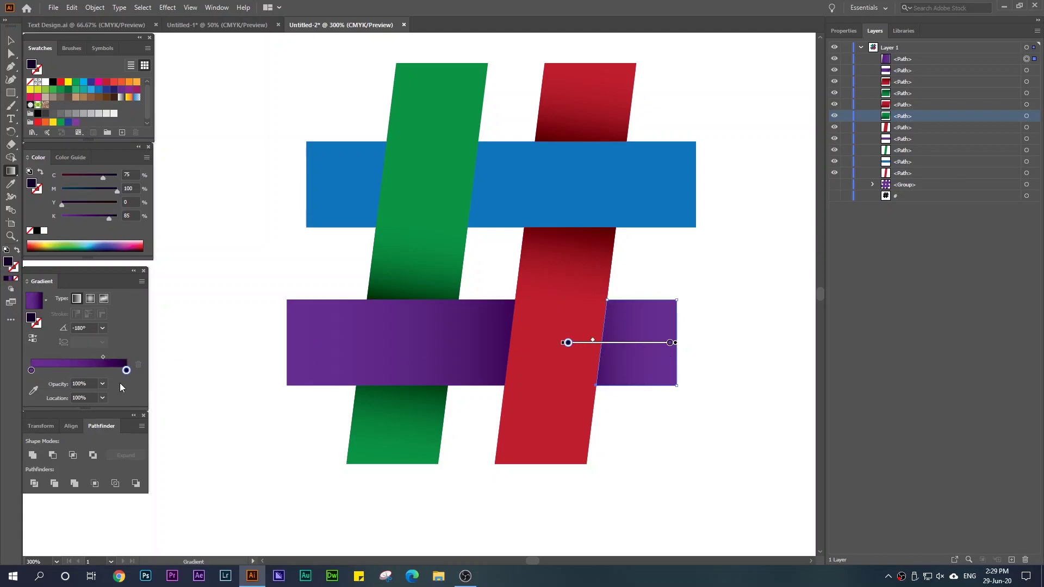
left_click_drag(126, 370, 116, 372)
Deselect, recentre the view on the hashtag, and select the lower bar's shaded left piece.
key("v")
left_click(205, 84)
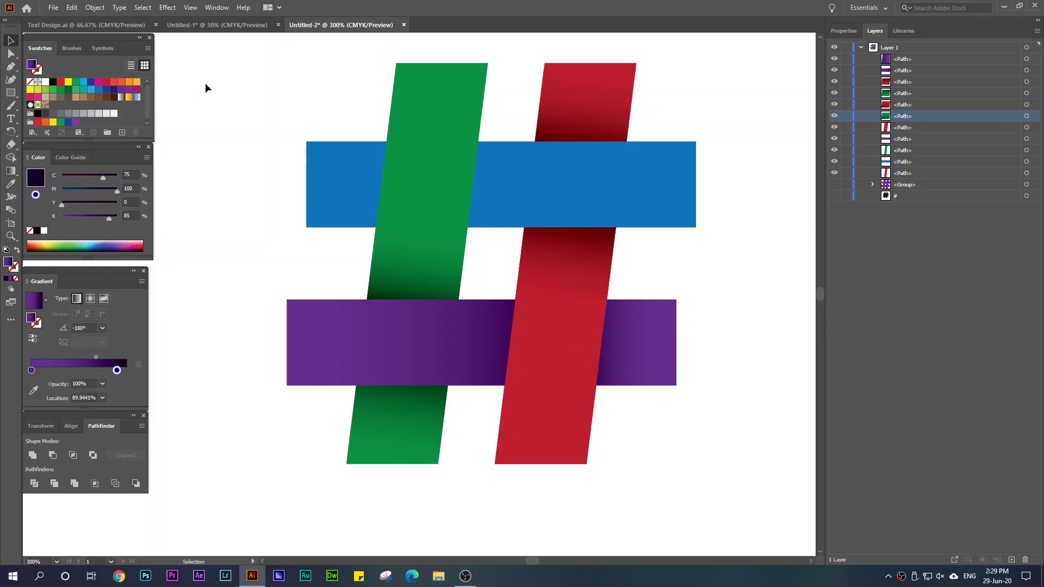
key("alt")
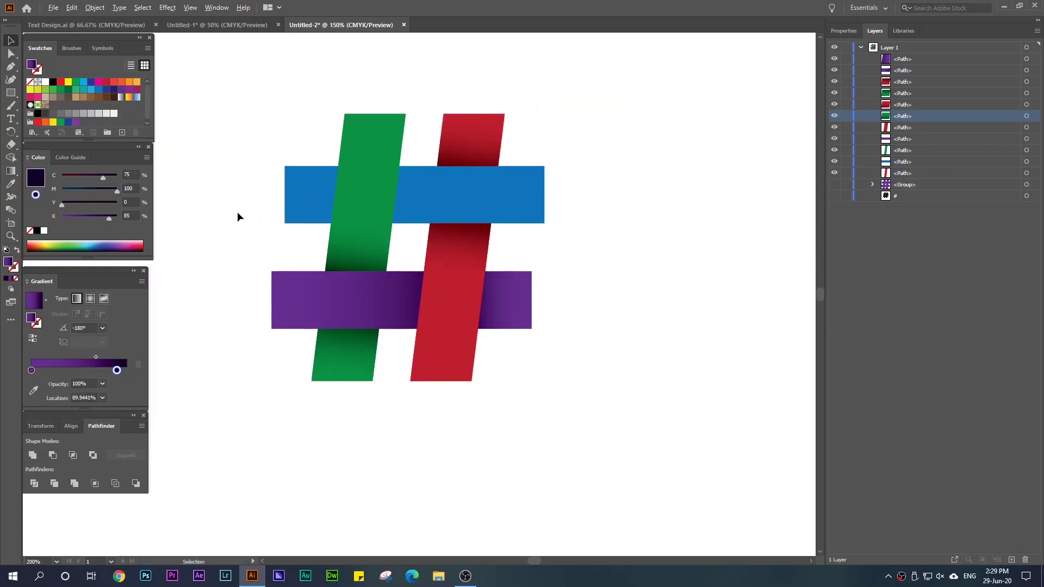
scroll(238, 212, "down", 1)
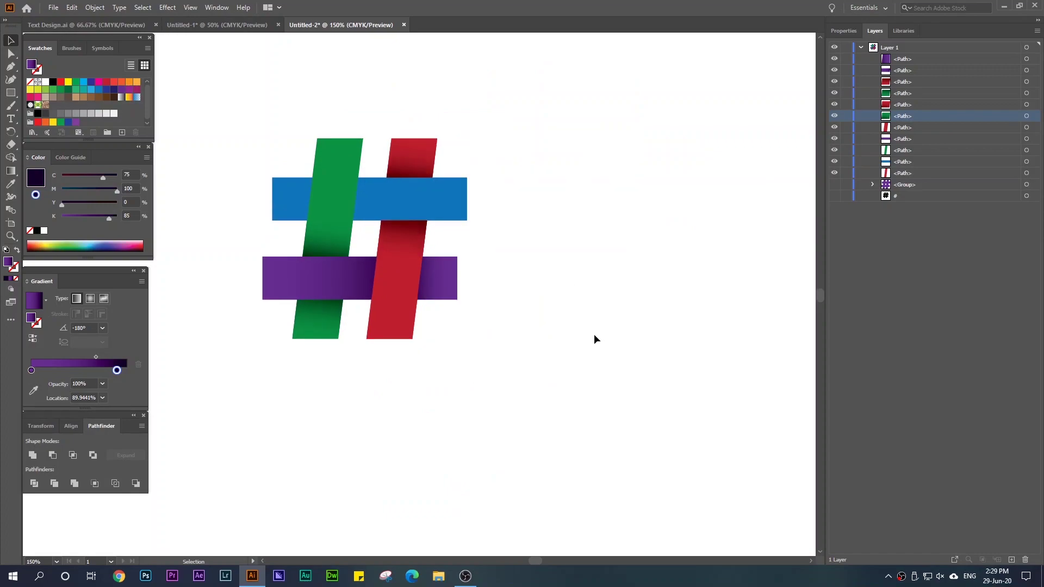
left_click_drag(421, 291, 480, 329)
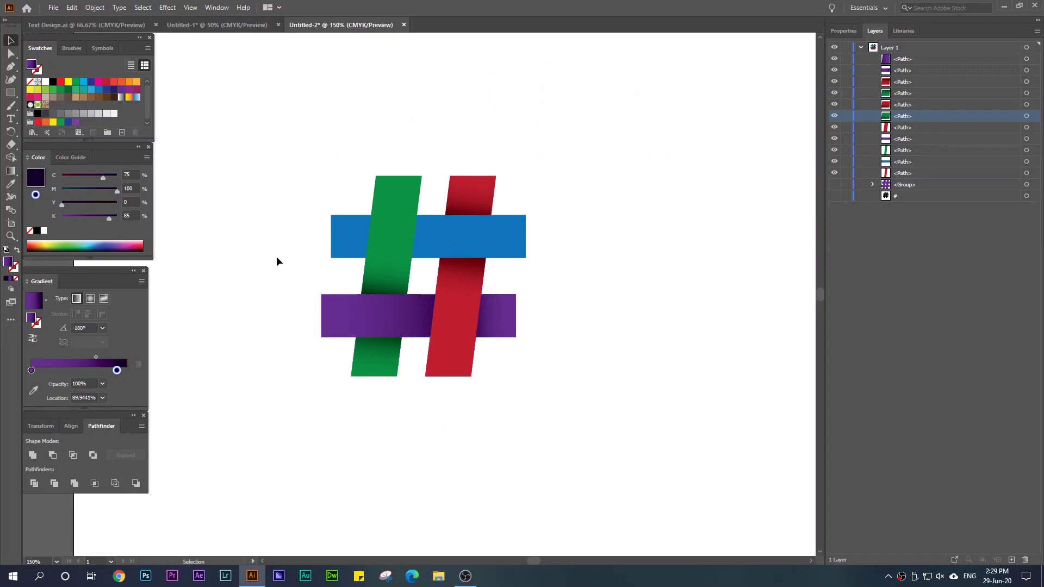
left_click(367, 316)
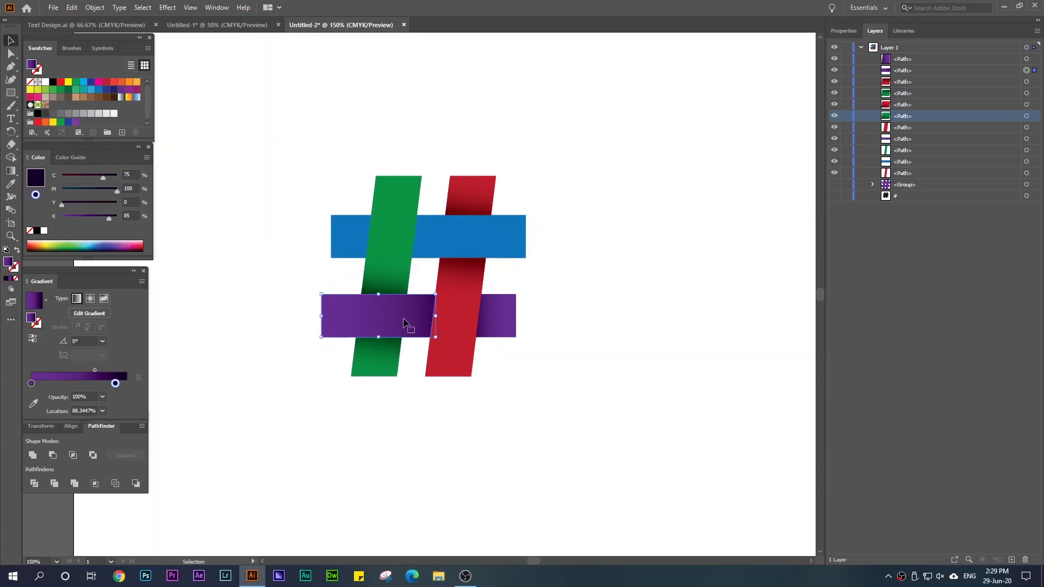
Alt-drag a copy of the shaded purple piece onto the blue bar and reflect it vertically.
left_click_drag(404, 319, 496, 243)
right_click(495, 240)
mouse_move(582, 410)
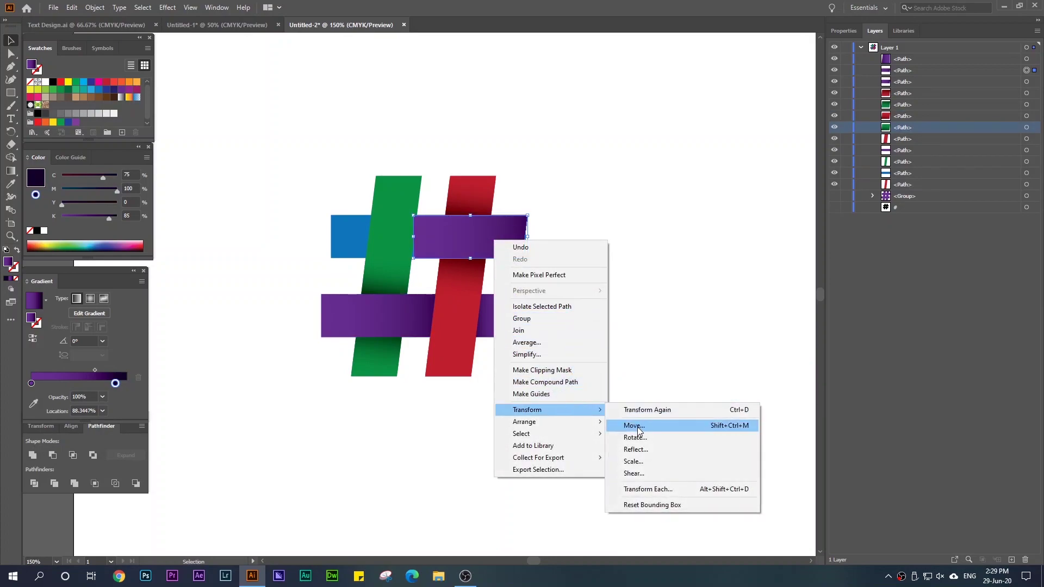
left_click(640, 452)
left_click(450, 243)
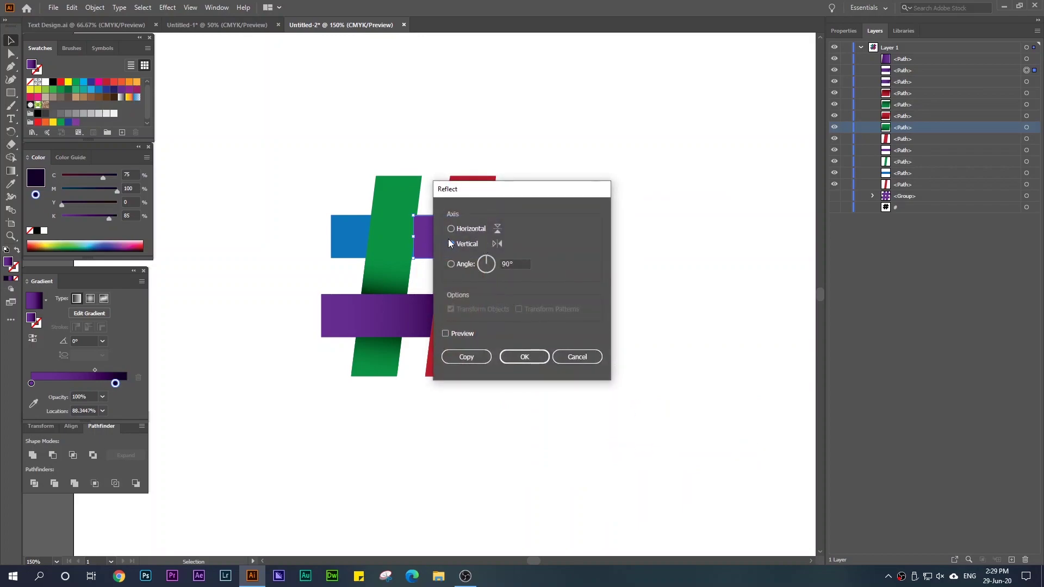
left_click(525, 356)
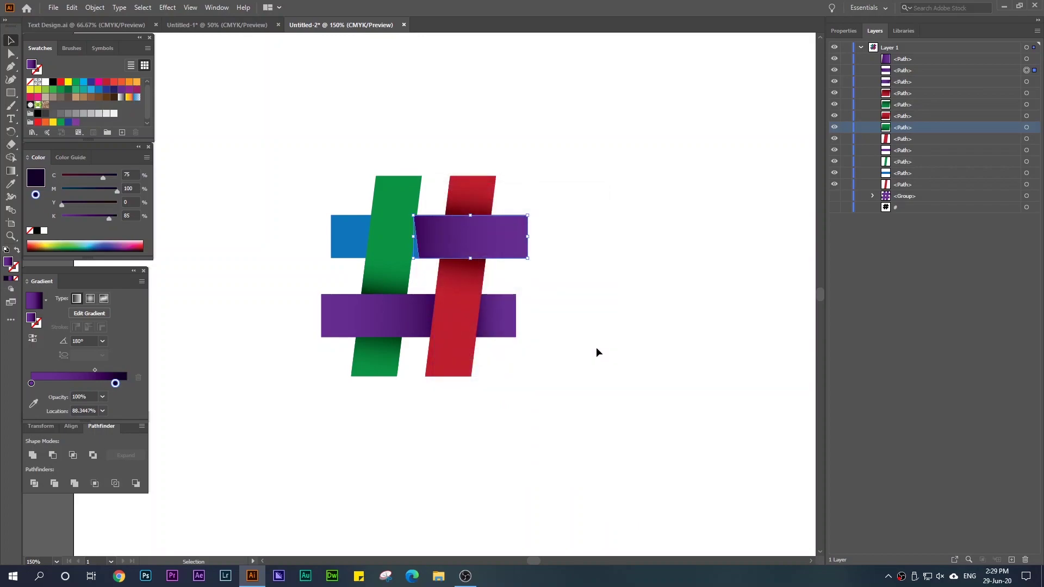
Reflect the copy horizontally and nudge it left against the green stroke.
right_click(448, 231)
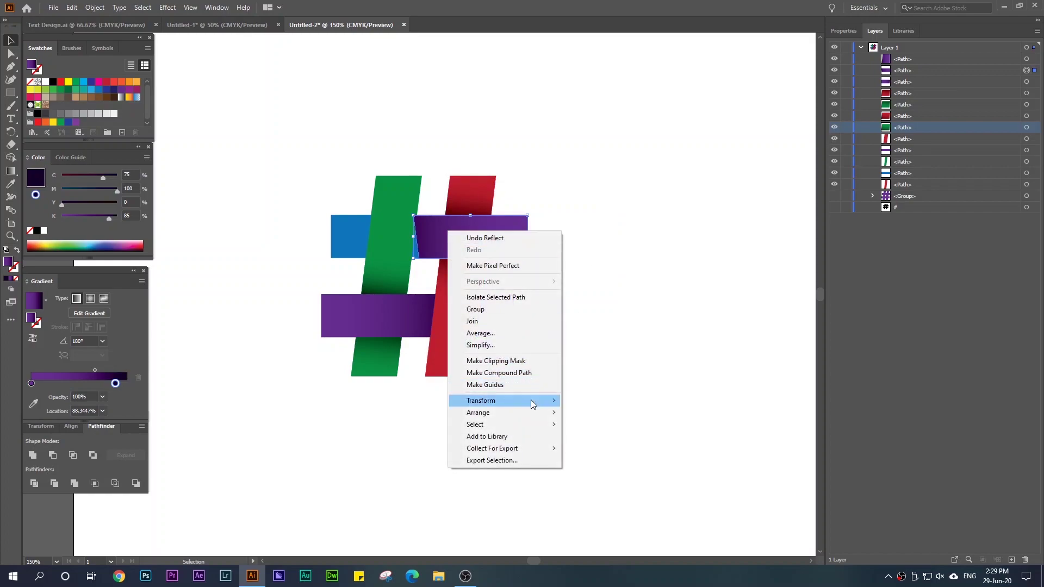
mouse_move(535, 403)
left_click(606, 444)
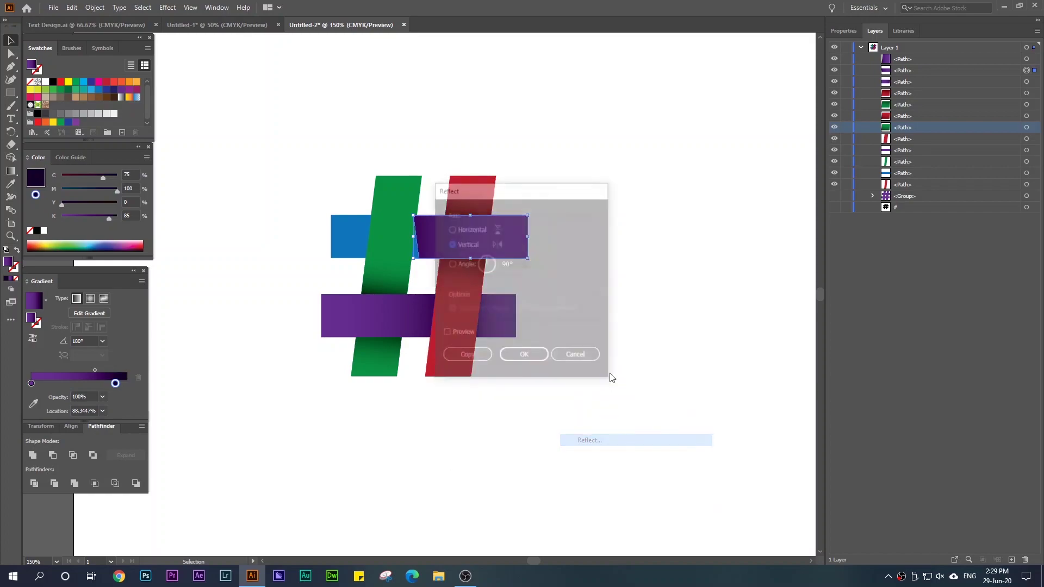
left_click(478, 231)
left_click(523, 357)
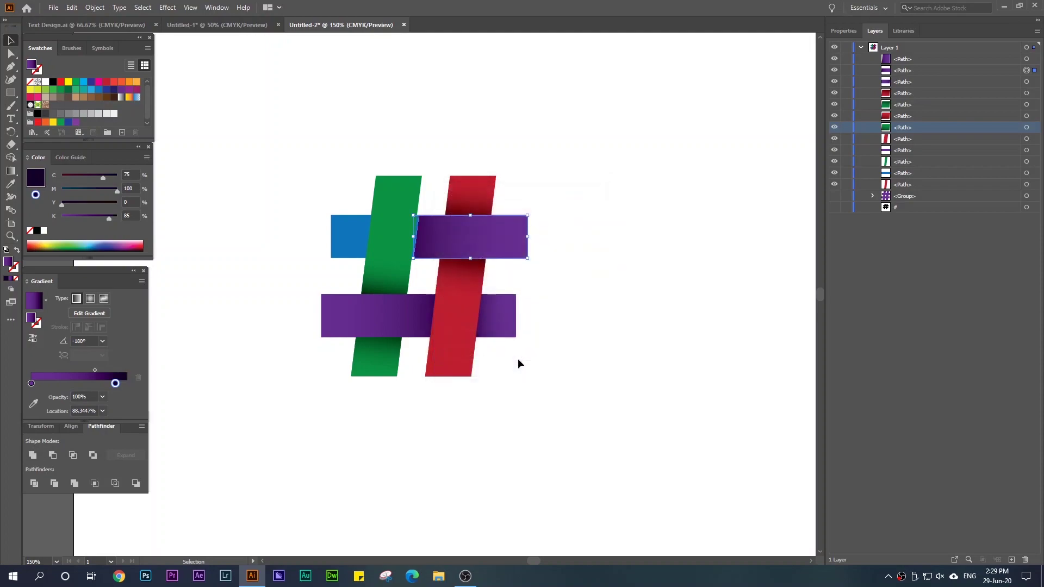
scroll(417, 236, "up", 5)
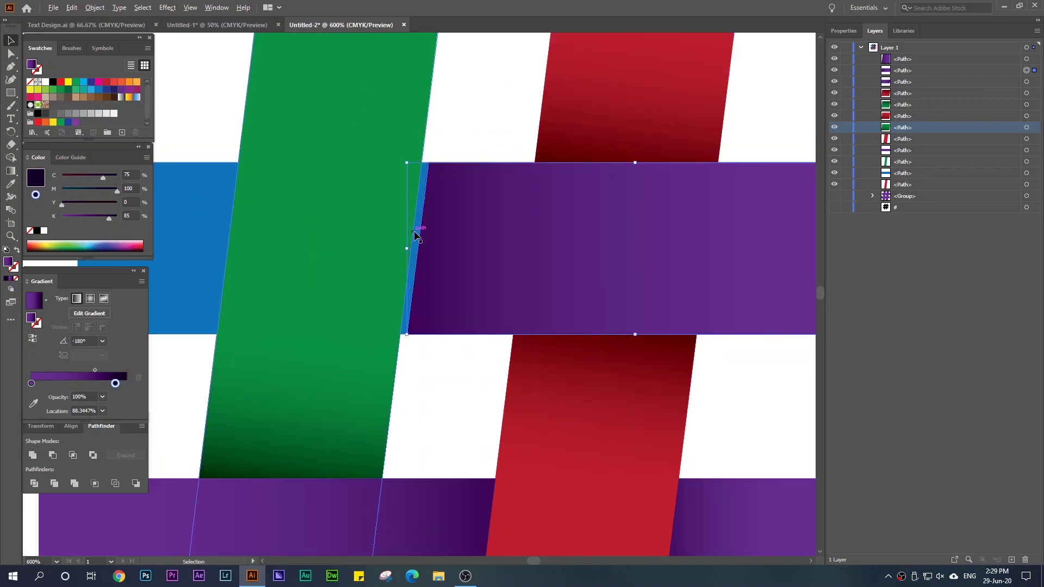
left_click_drag(466, 251, 452, 252)
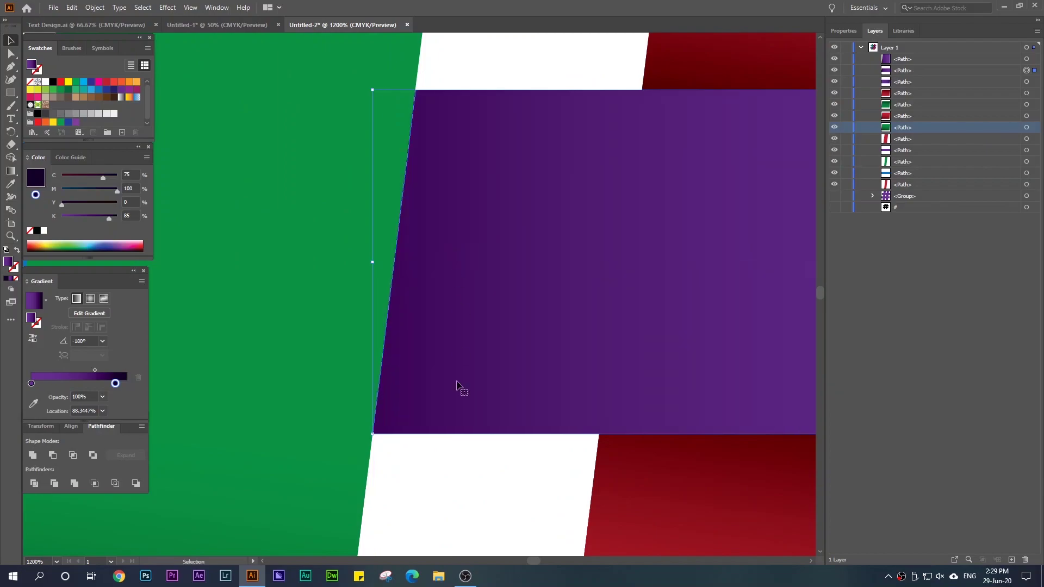
left_click(446, 480)
left_click(487, 341)
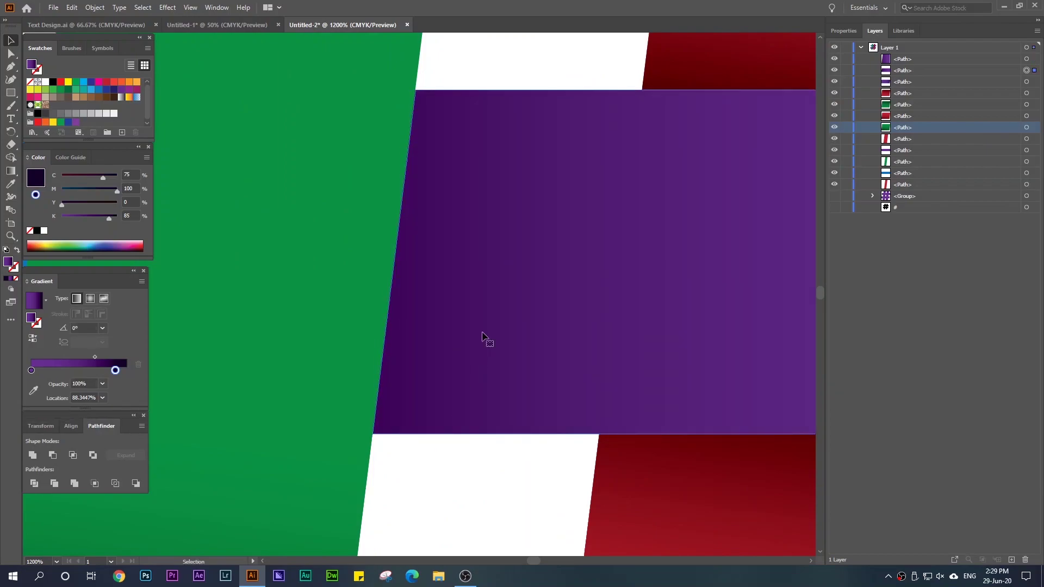
scroll(492, 333, "down", 3)
scroll(491, 333, "down", 1)
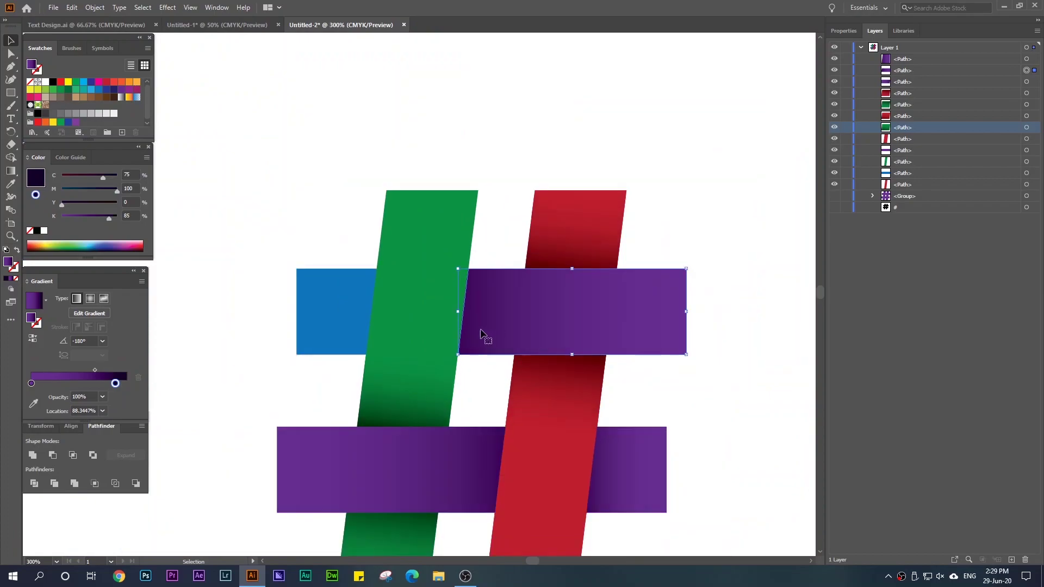
Eyedrop blue into the copy's left gradient stop, then add a stop at about 88%.
left_click(31, 384)
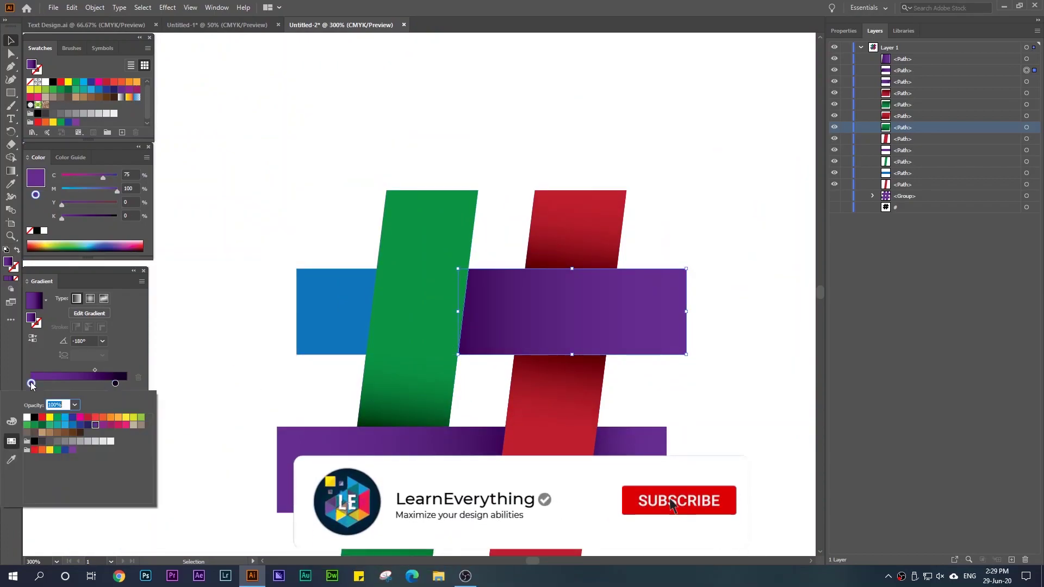
left_click(33, 403)
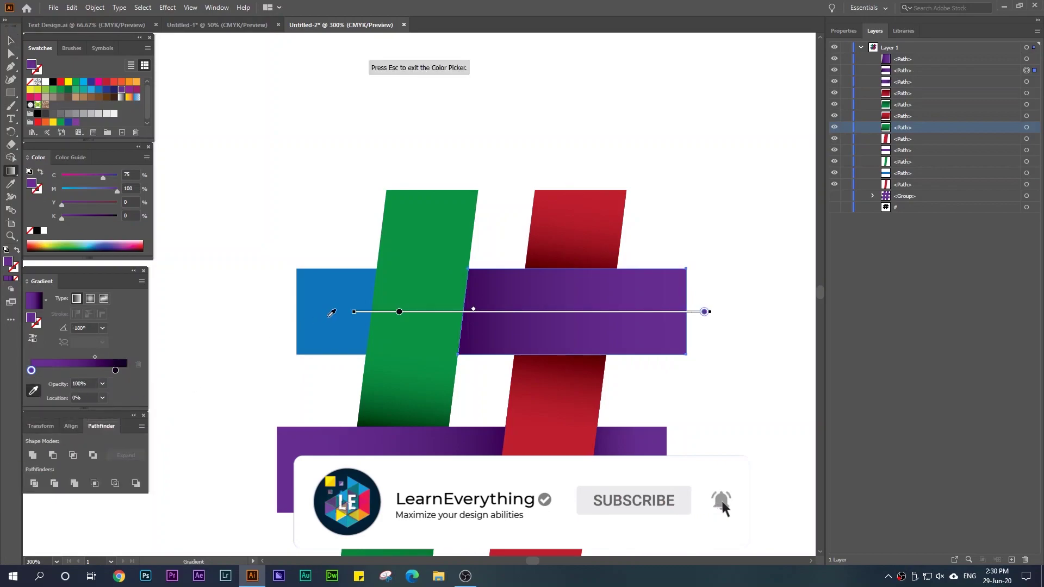
left_click(333, 311)
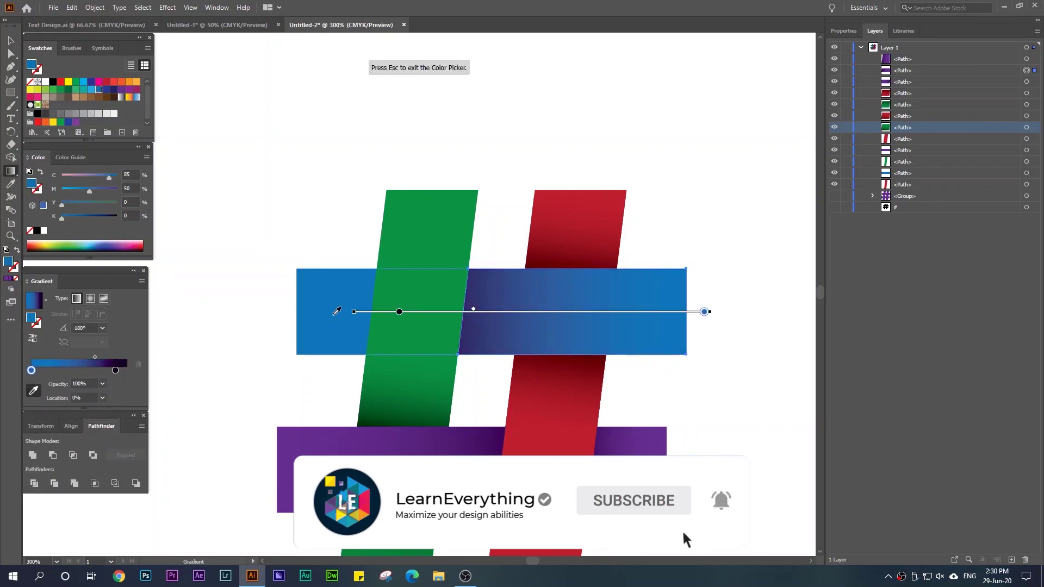
left_click(113, 370)
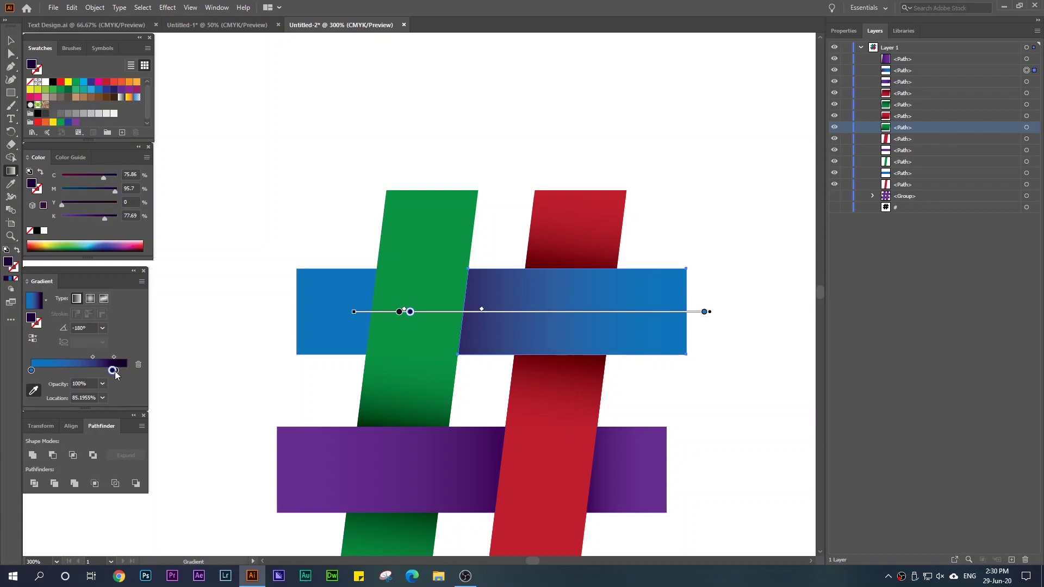
left_click_drag(112, 371, 115, 371)
Eyedrop blue into the new stop and set its K to 85, then select the purple bar's right piece.
double_click(116, 373)
left_click(33, 390)
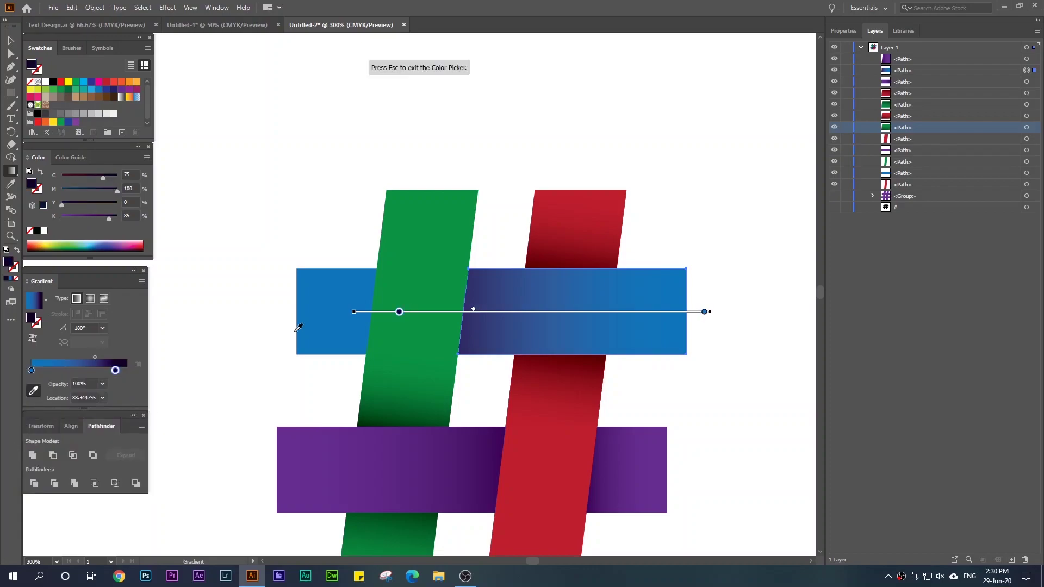
left_click(324, 302)
key("Escape")
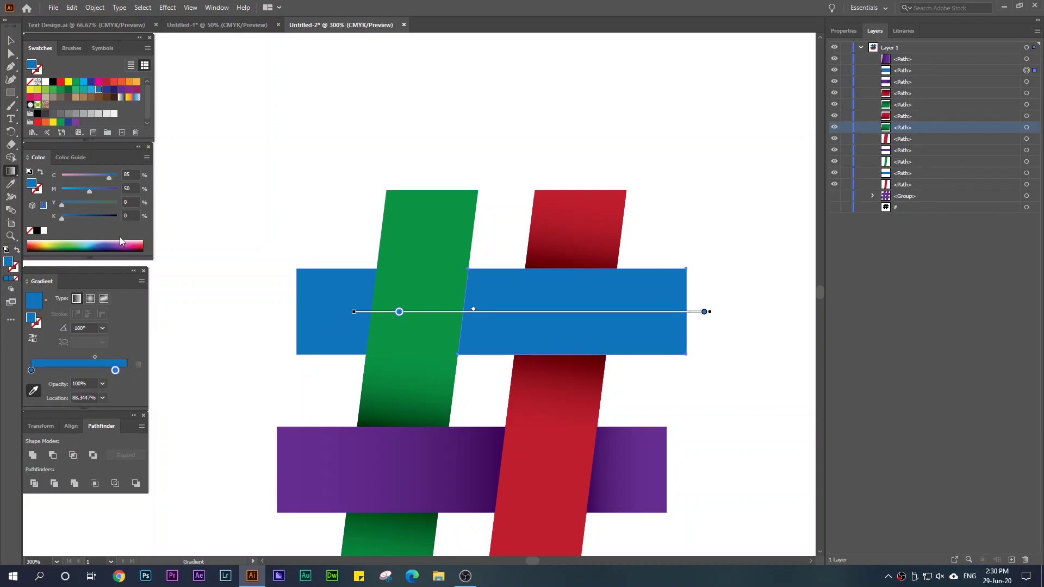
left_click(131, 213)
type("85")
key("Return")
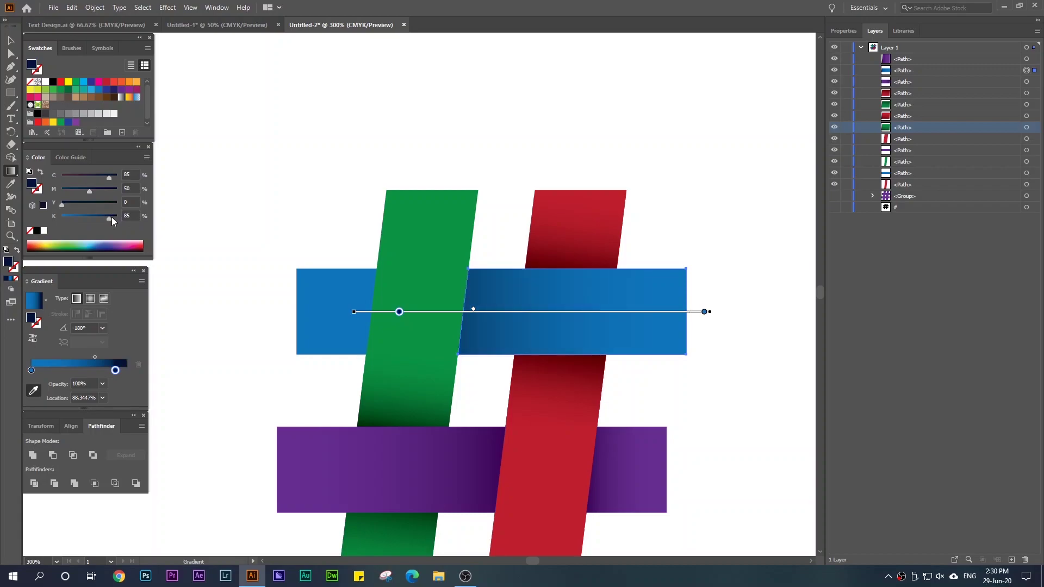
left_click(11, 40)
left_click(241, 104)
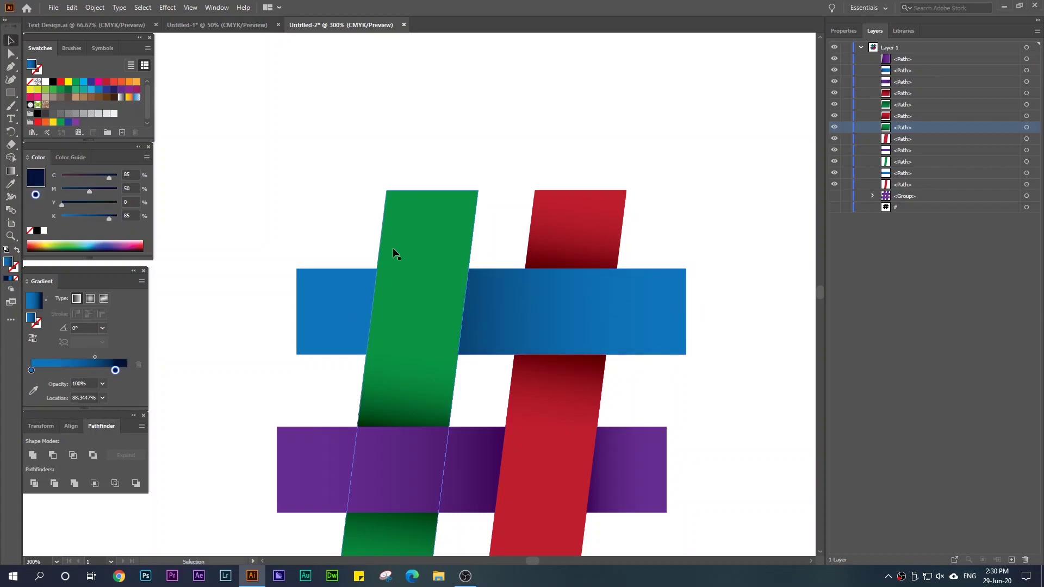
scroll(399, 259, "down", 2)
left_click(650, 426)
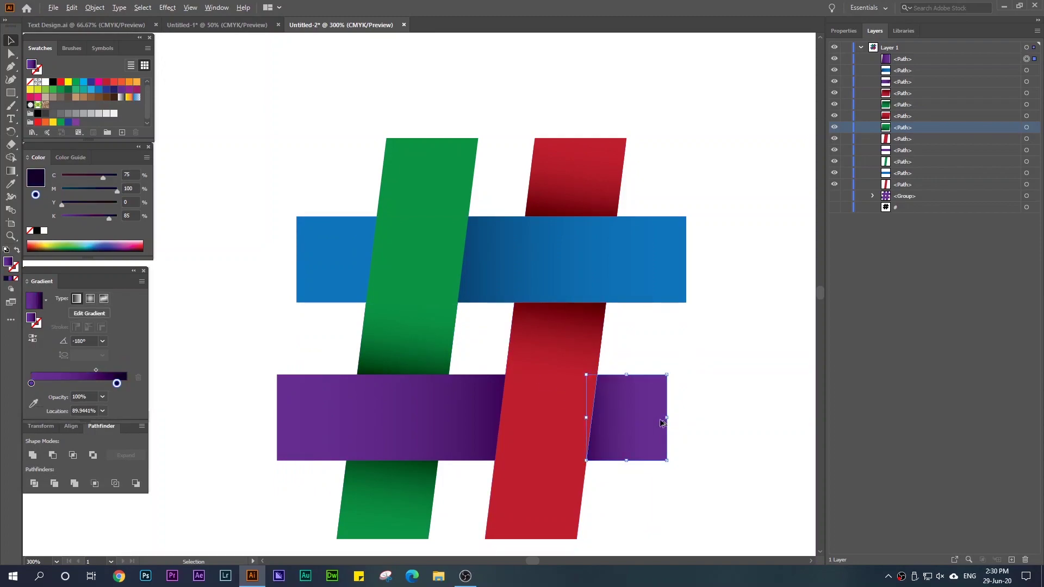
Alt-drag a copy of the purple piece onto the blue bar's left end and reflect it.
left_click_drag(637, 420, 332, 253)
right_click(331, 253)
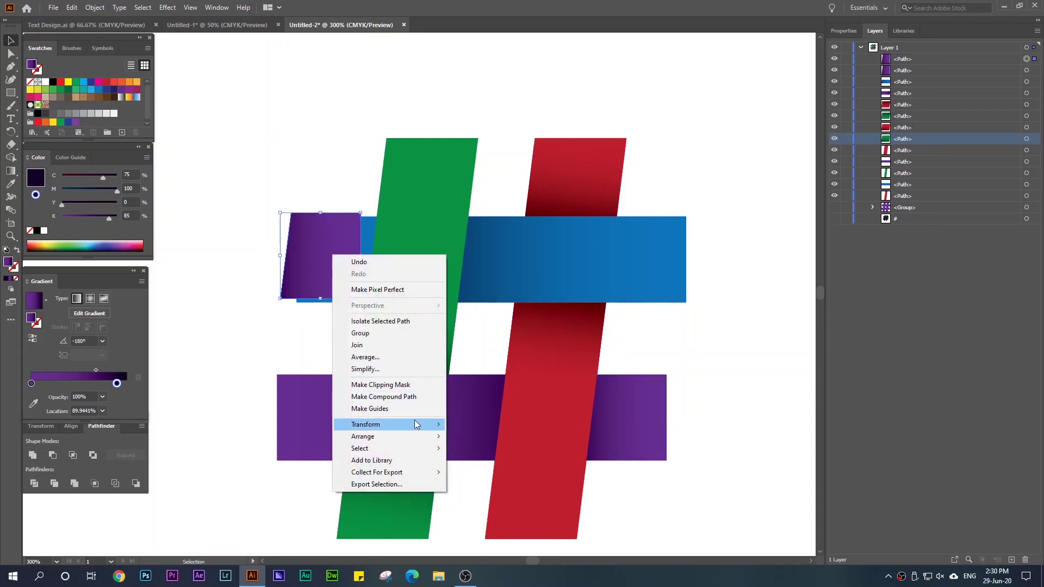
mouse_move(414, 423)
left_click(484, 464)
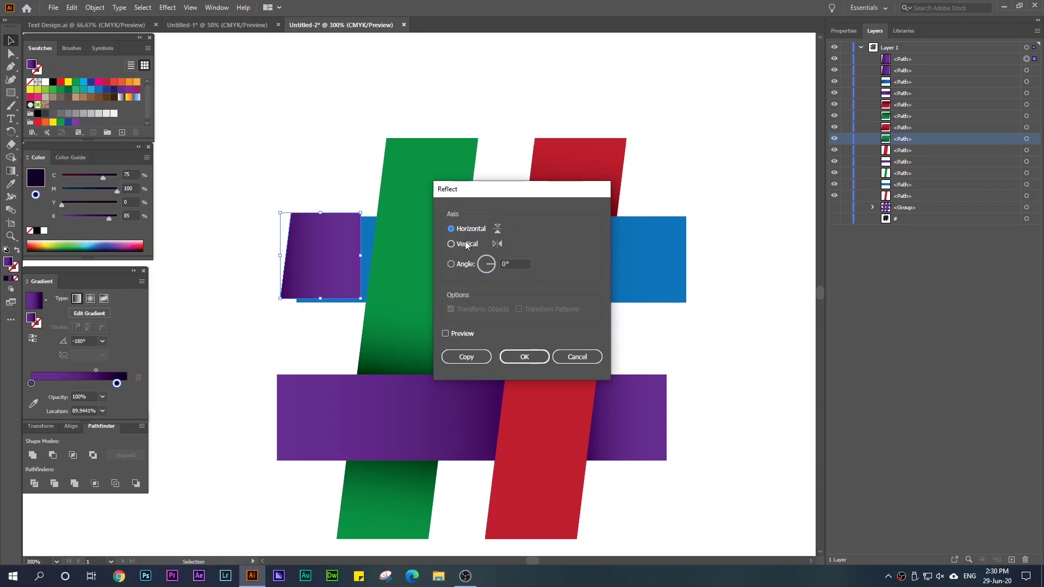
left_click(509, 360)
Mirror the copy left to right and nudge it into place against the green strip.
right_click(309, 242)
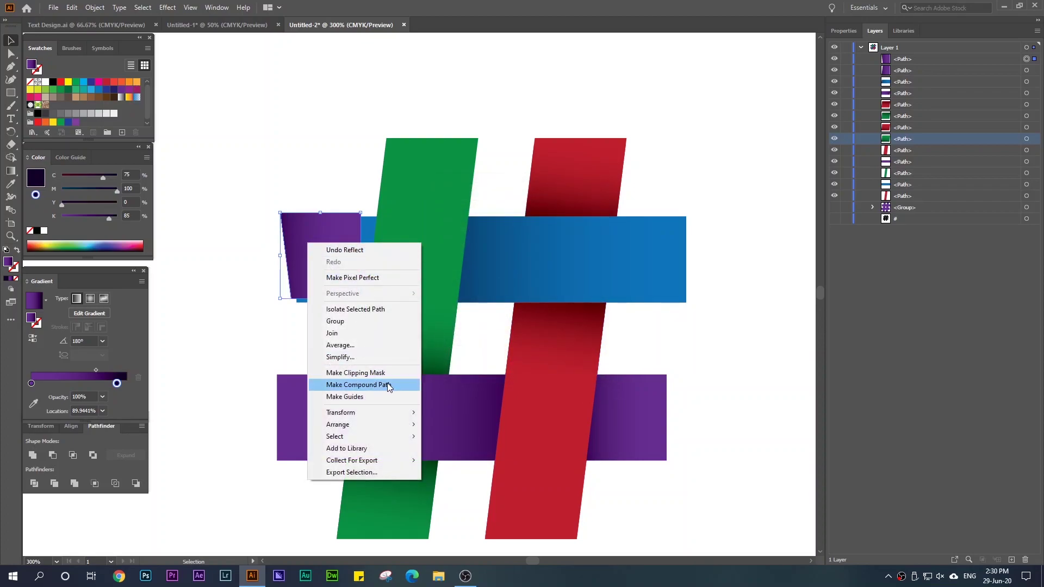
mouse_move(381, 412)
left_click(448, 455)
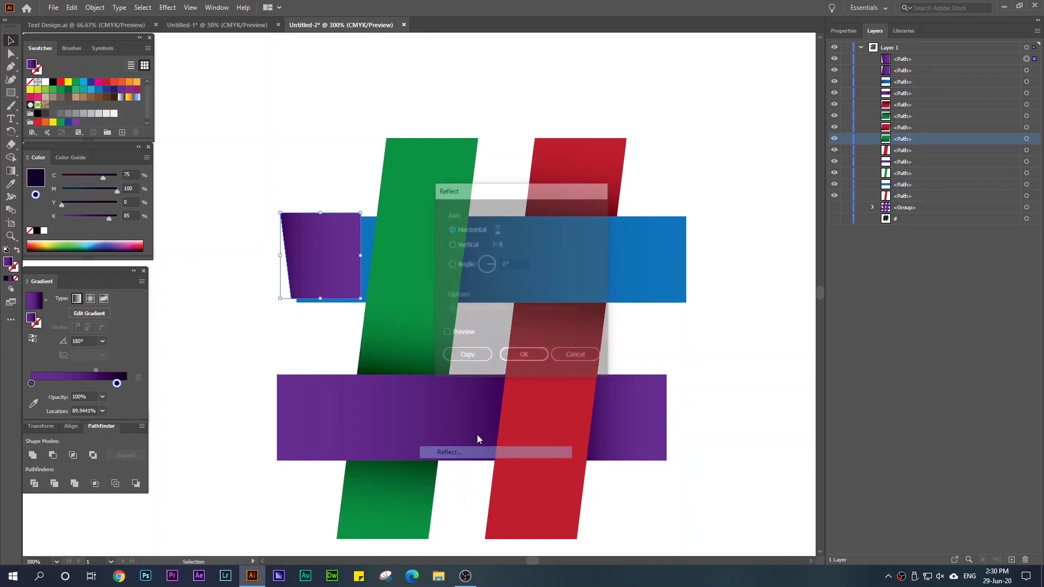
left_click(524, 357)
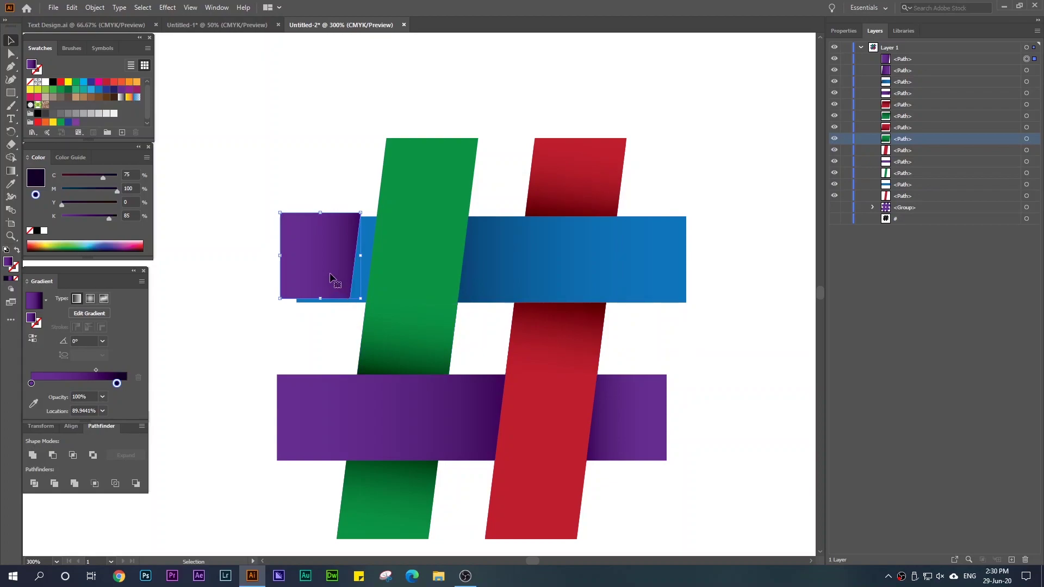
scroll(329, 276, "up", 3)
left_click_drag(341, 268, 369, 271)
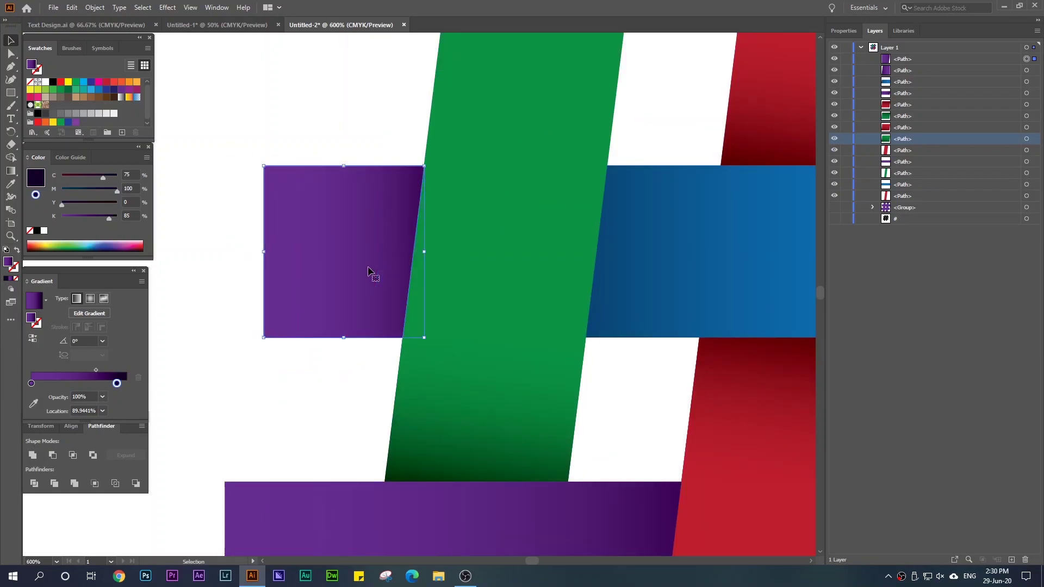
left_click(274, 125)
left_click(306, 227)
Eyedrop the blue bar's gradient onto the mirrored piece, then deselect it.
left_click(31, 384)
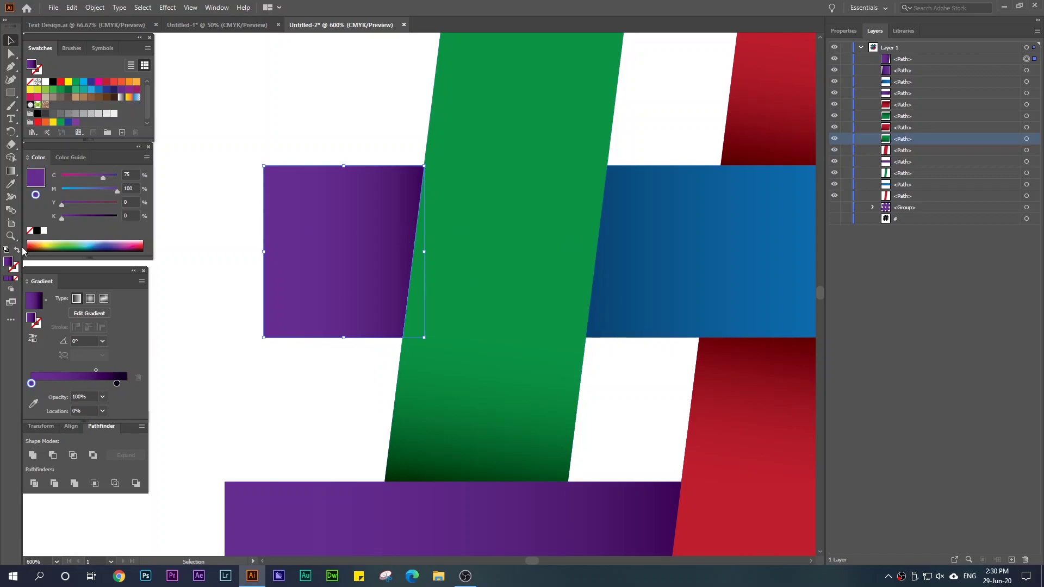
left_click(10, 183)
left_click(699, 205)
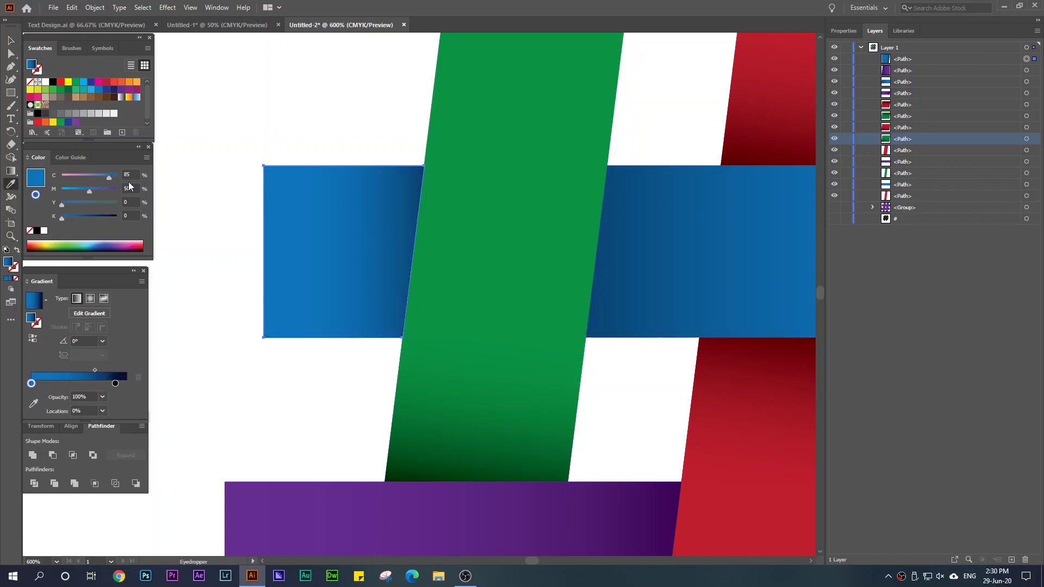
left_click(10, 40)
left_click(224, 86)
scroll(329, 172, "down", 3)
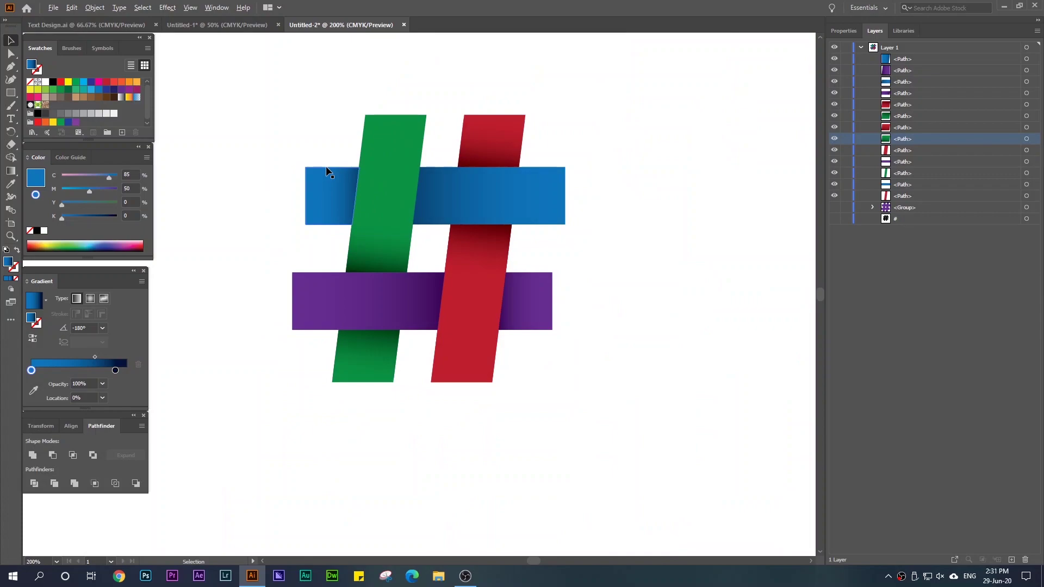
Zoom out and type the text 'Hastage' to the right of the hashtag.
scroll(424, 185, "down", 1)
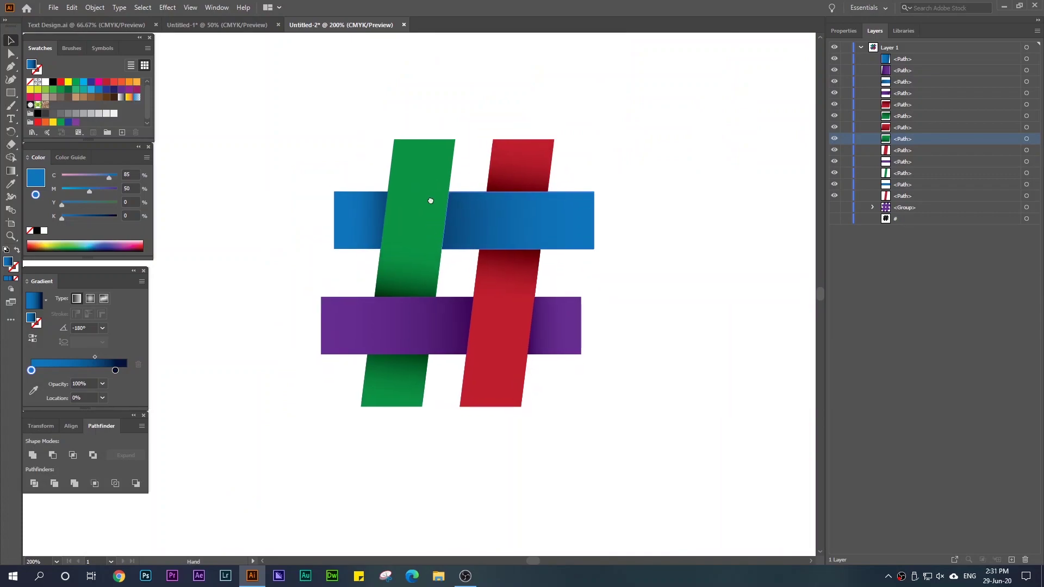
scroll(608, 184, "down", 1)
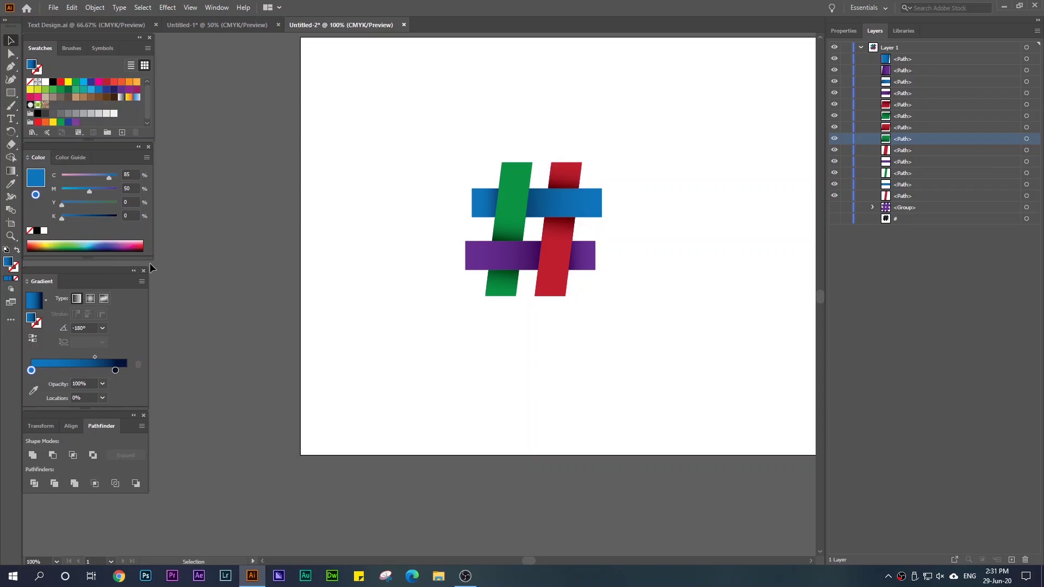
left_click(10, 118)
left_click(630, 202)
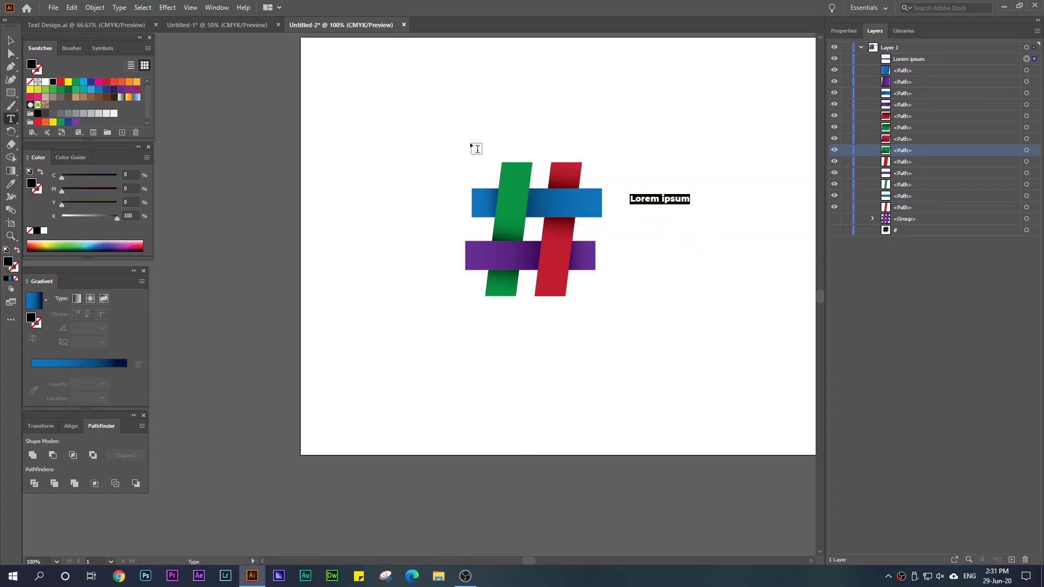
type("Hastage")
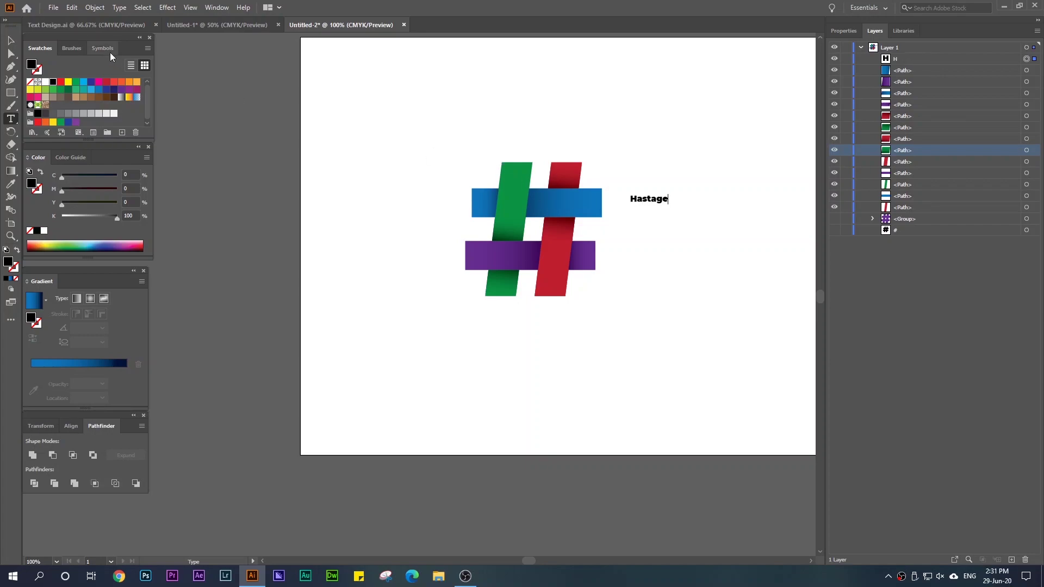
left_click(11, 41)
Scale the Hastage text up, move it beside the hashtag, and select all hashtag pieces.
left_click_drag(630, 204, 429, 434)
left_click_drag(500, 221, 674, 227)
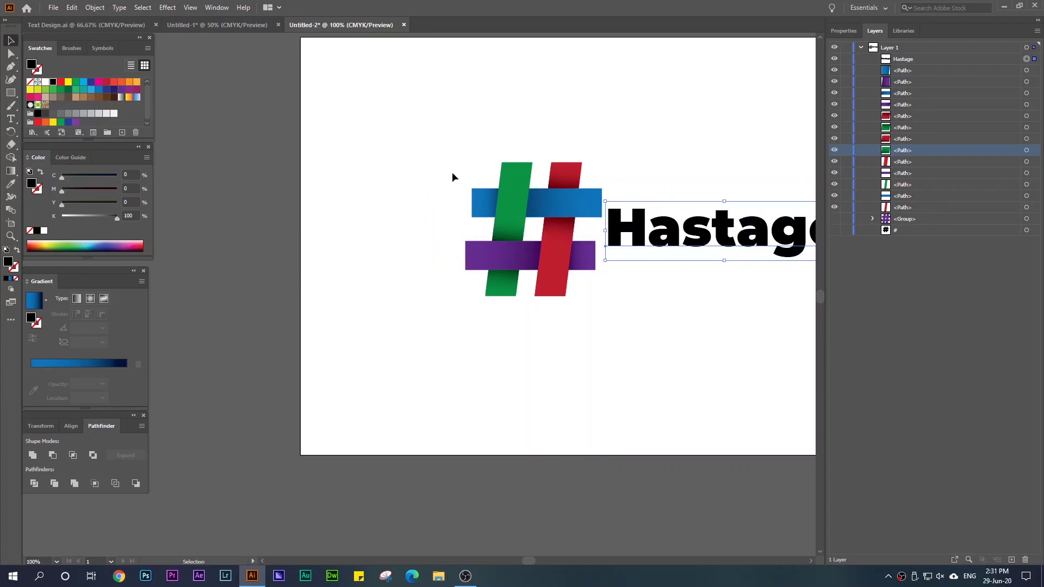
left_click_drag(402, 144, 604, 327)
scroll(500, 308, "down", 2)
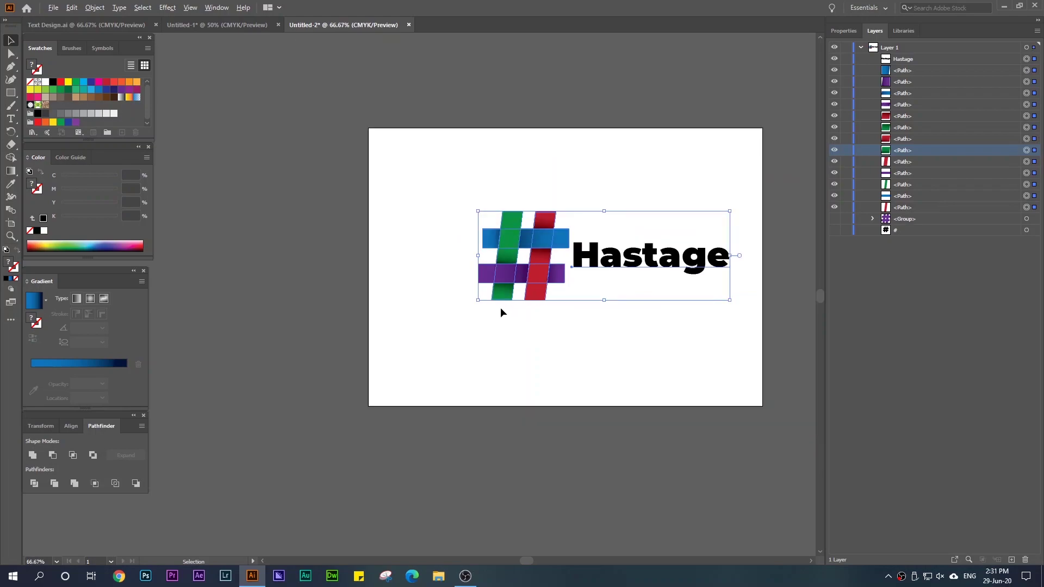
Move Hastage up and right, and shrink the hashtag group to sit beside it.
left_click(517, 348)
left_click_drag(623, 282, 645, 237)
left_click_drag(422, 214, 565, 343)
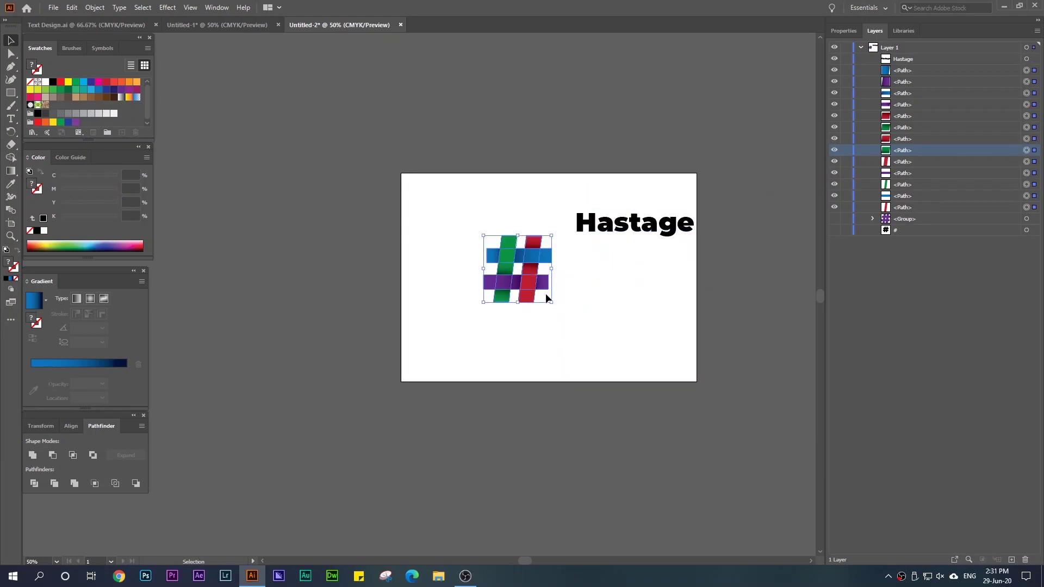
left_click_drag(550, 300, 533, 279)
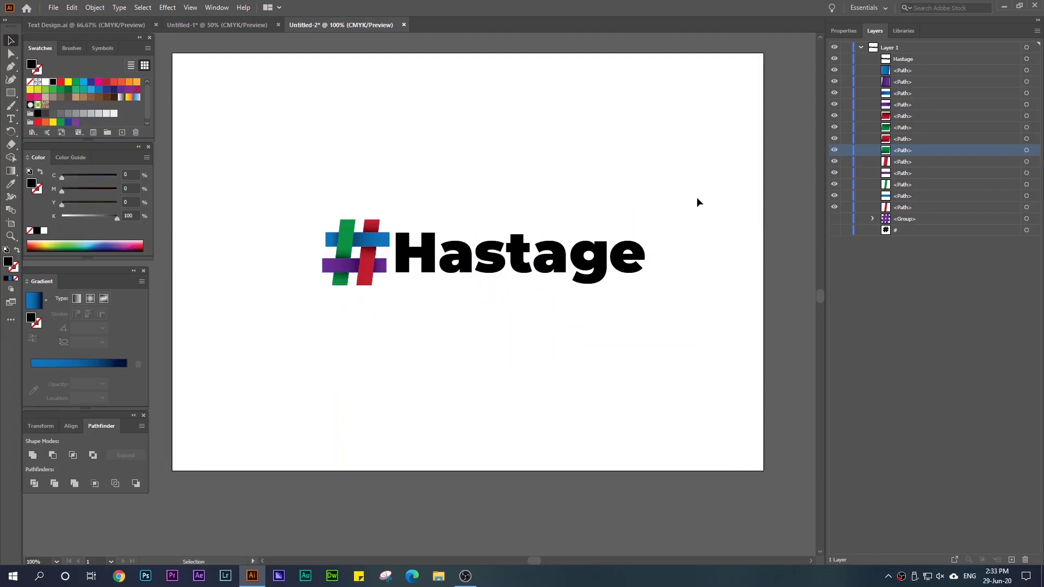
Fill the Hastage text with a dark blue swatch, then deselect it.
left_click_drag(701, 199, 507, 320)
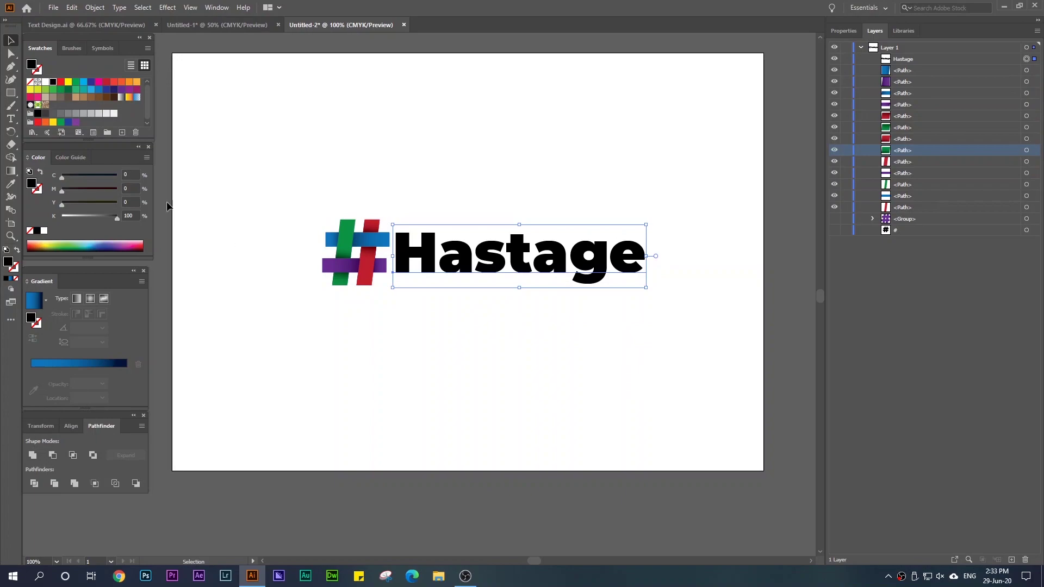
left_click(11, 279)
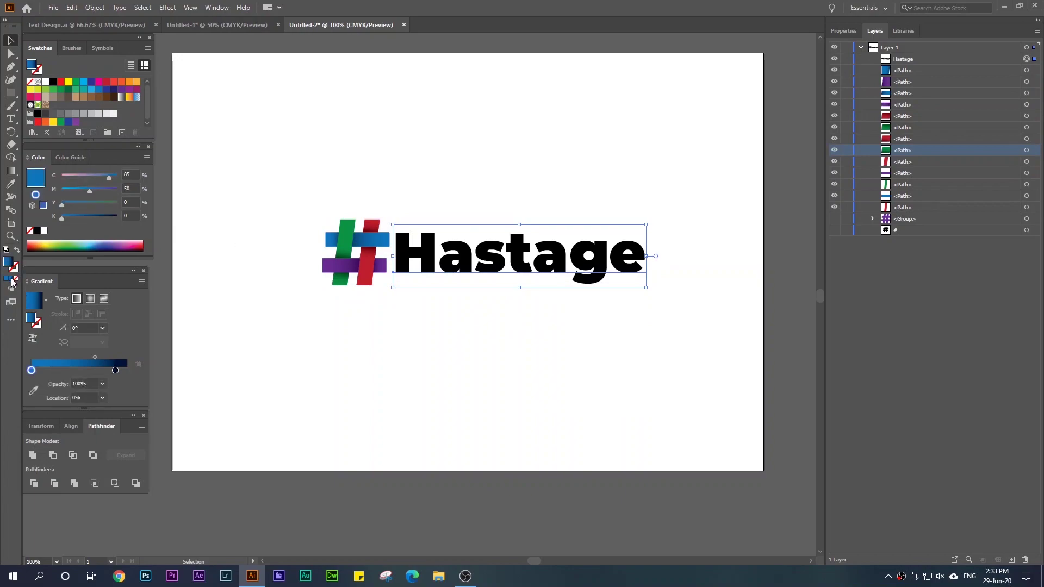
left_click(8, 282)
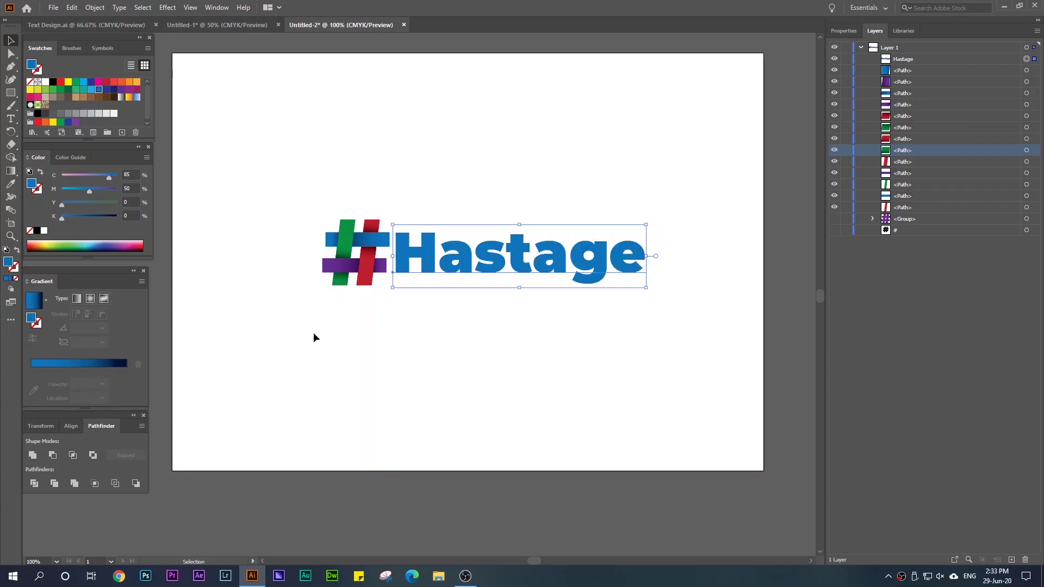
left_click(314, 337)
left_click(429, 257)
left_click(106, 90)
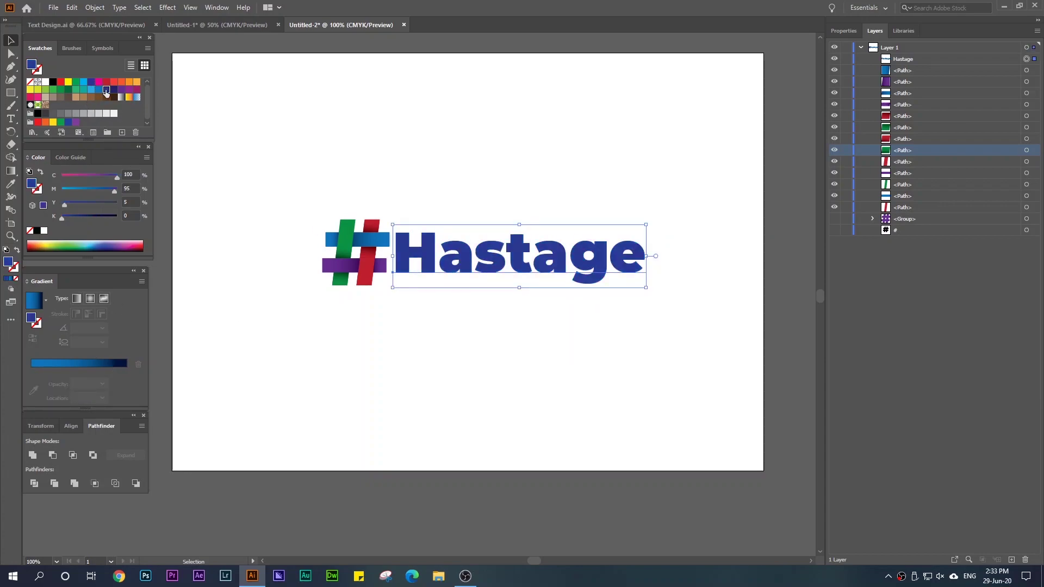
left_click(305, 140)
scroll(419, 293, "down", 2)
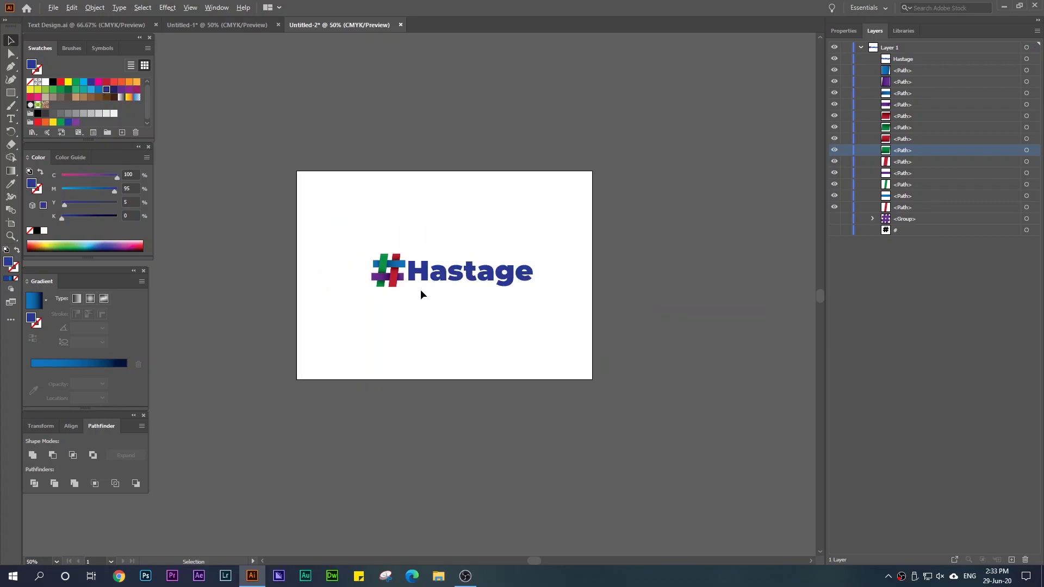